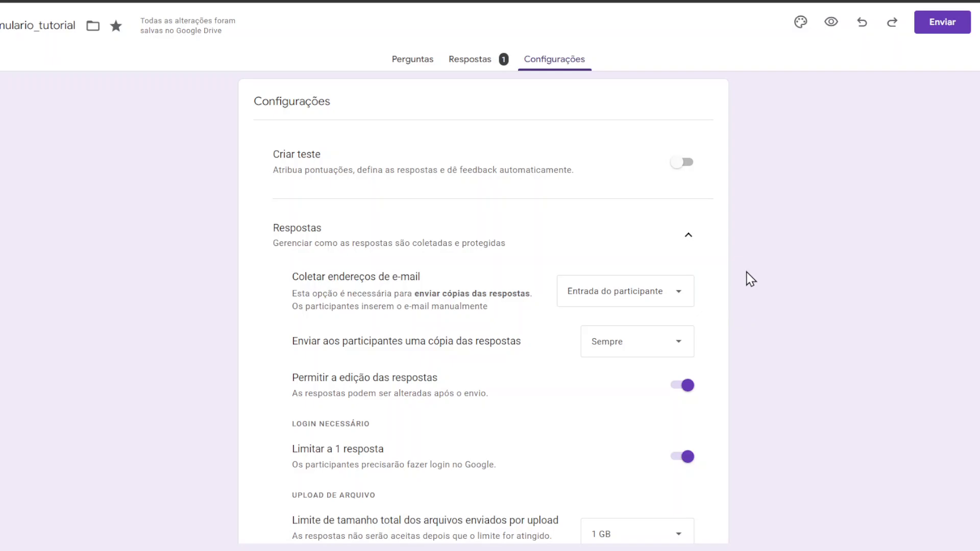
# Step: Expand the default form settings group in Padrões, showing e-mail collection on by default
pyautogui.scroll(-7, 751, 280)
pyautogui.scroll(7, 755, 281)
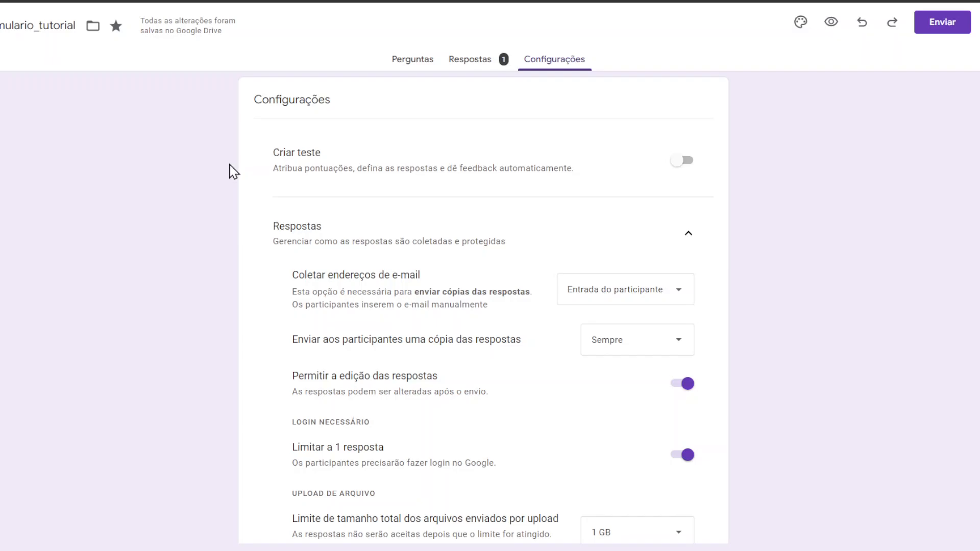
pyautogui.scroll(-7, 885, 280)
pyautogui.scroll(7, 873, 274)
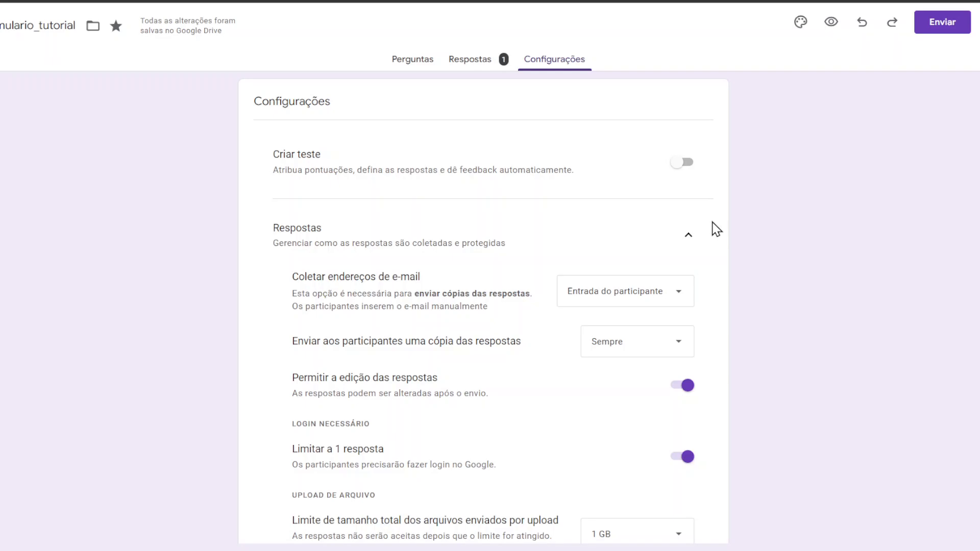
pyautogui.scroll(-2, 778, 191)
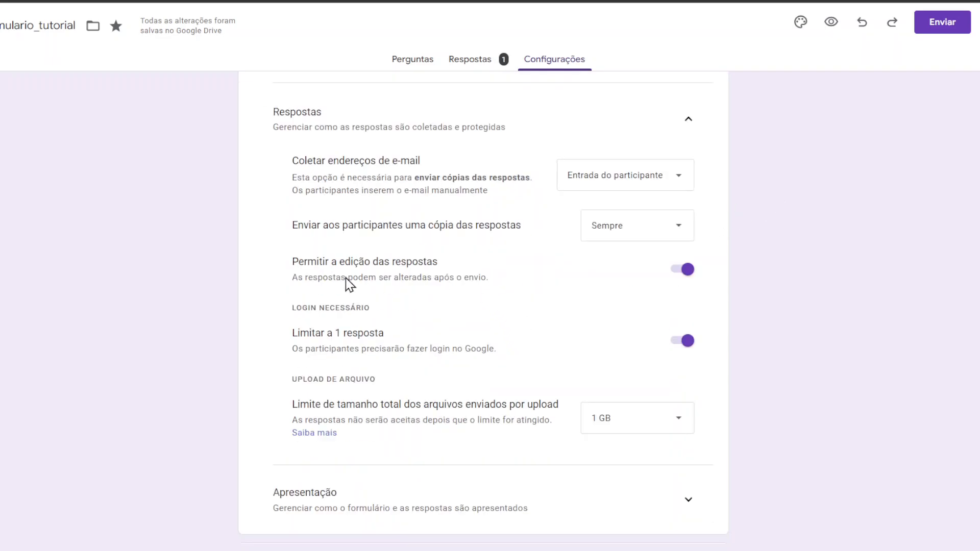
pyautogui.scroll(2, 809, 184)
pyautogui.scroll(-3, 812, 188)
pyautogui.scroll(2, 815, 190)
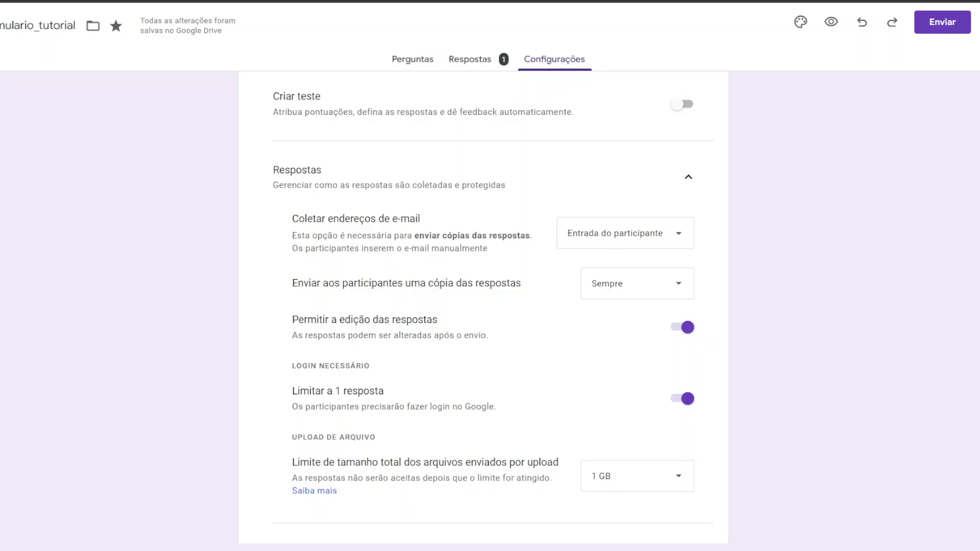
pyautogui.scroll(-3, 919, 380)
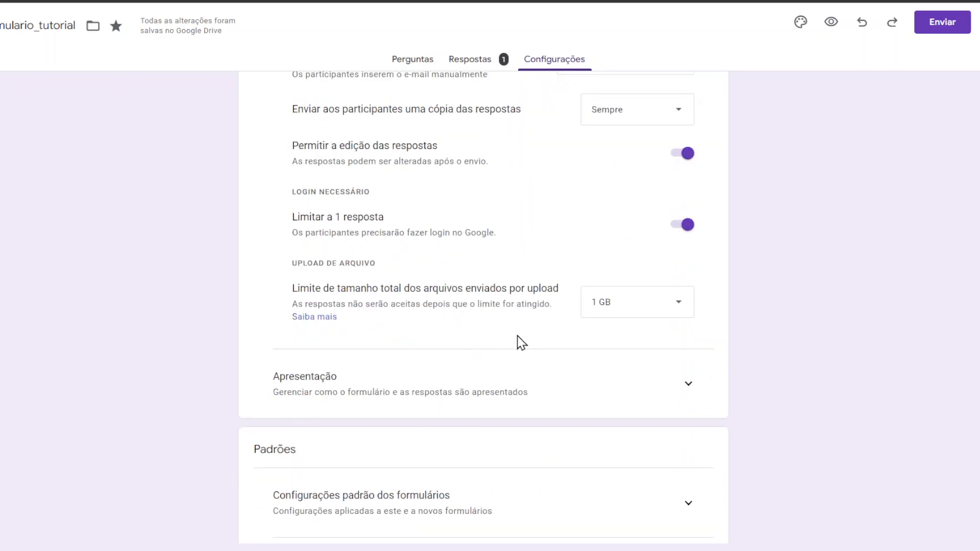
pyautogui.scroll(4, 551, 312)
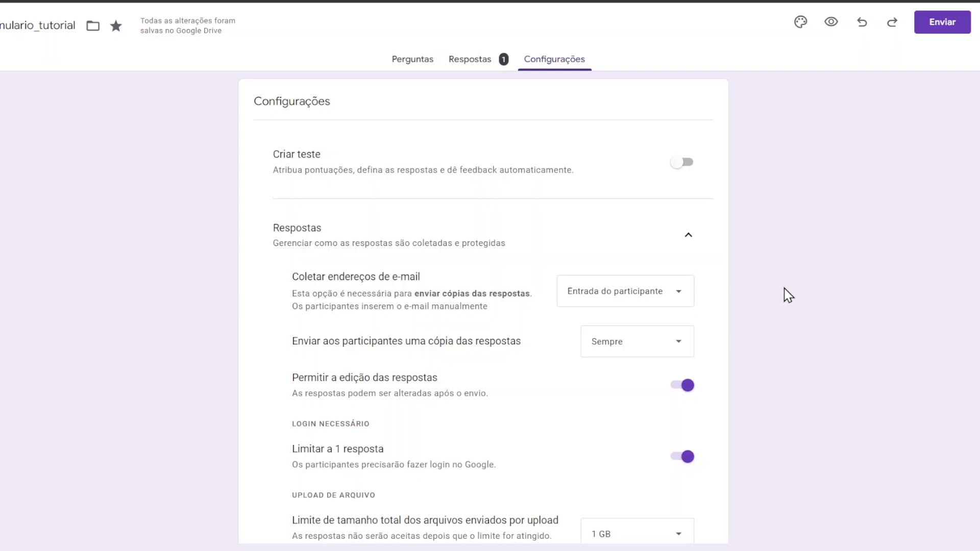
pyautogui.scroll(-7, 788, 295)
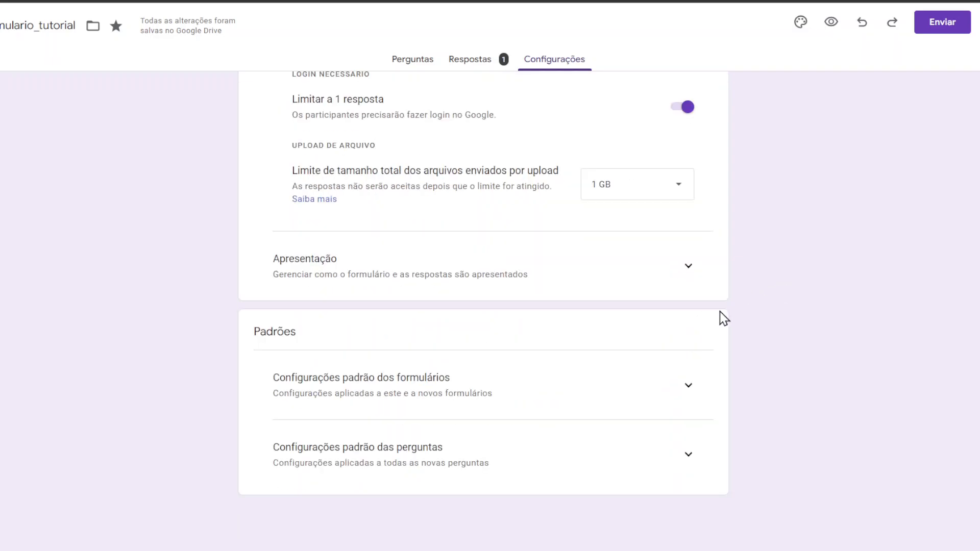
pyautogui.click(693, 393)
pyautogui.scroll(-2, 787, 311)
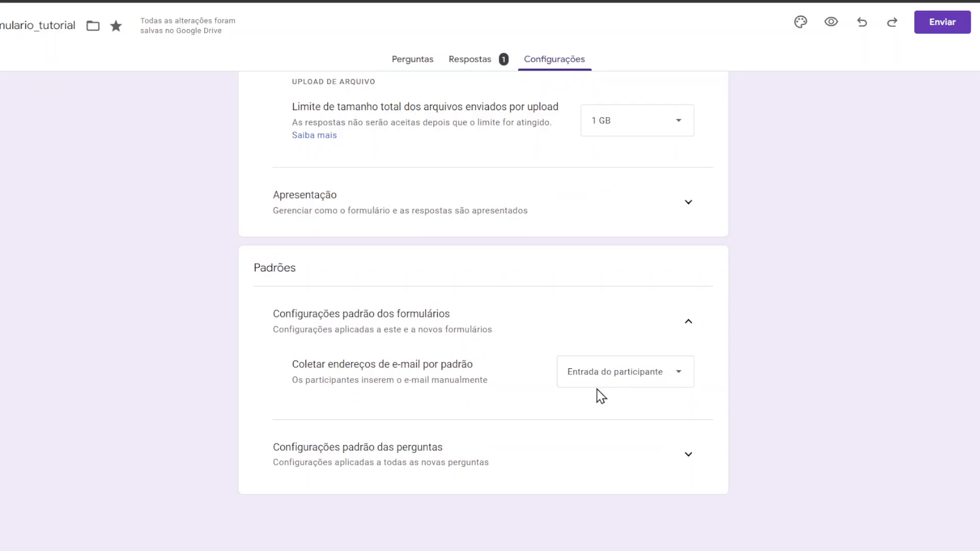
# Step: Expand the default question settings group, showing questions are required by default
pyautogui.click(689, 456)
pyautogui.scroll(-1, 827, 388)
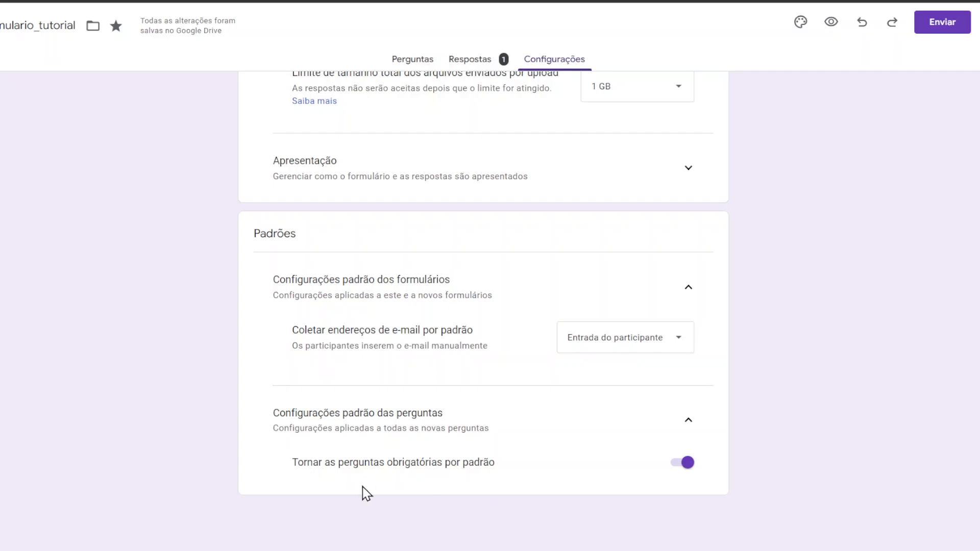
pyautogui.scroll(8, 822, 414)
# Step: Browse the single response in the Resumo, Pergunta and Individual views, including Confirmação's answer options
pyautogui.click(497, 65)
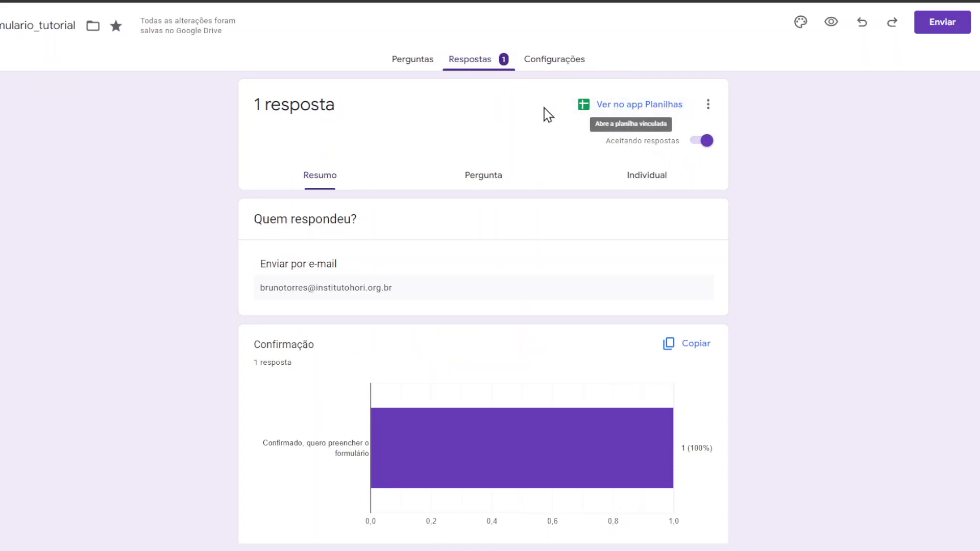
pyautogui.click(514, 183)
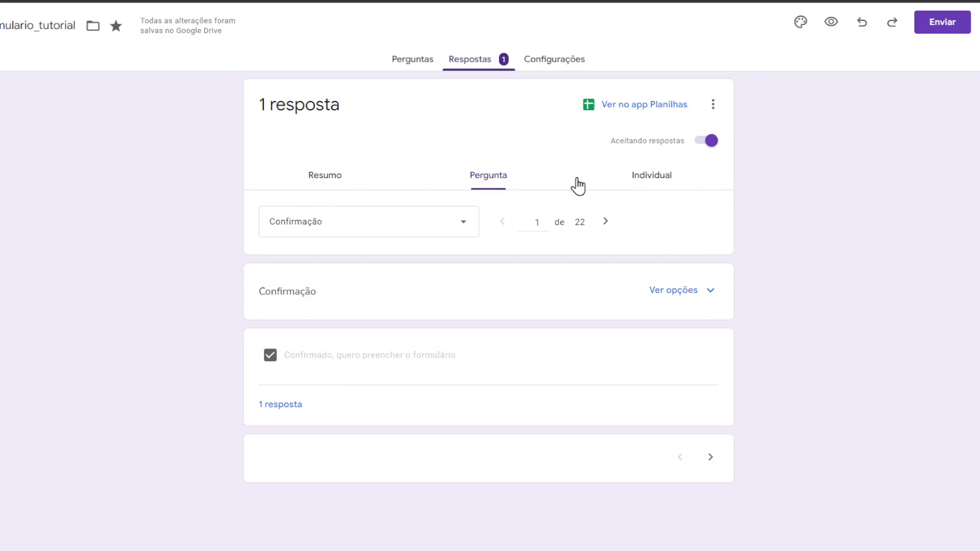
pyautogui.click(633, 180)
pyautogui.click(504, 188)
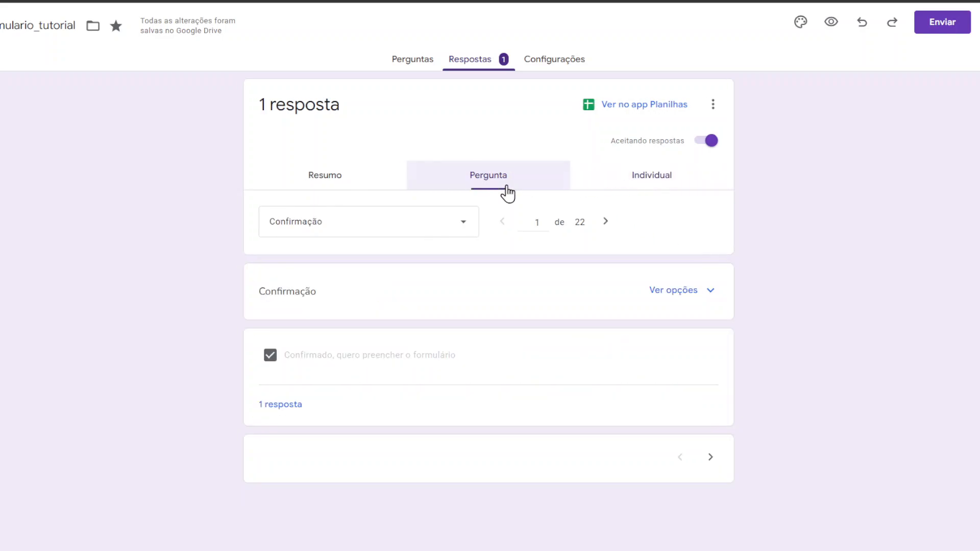
pyautogui.click(687, 297)
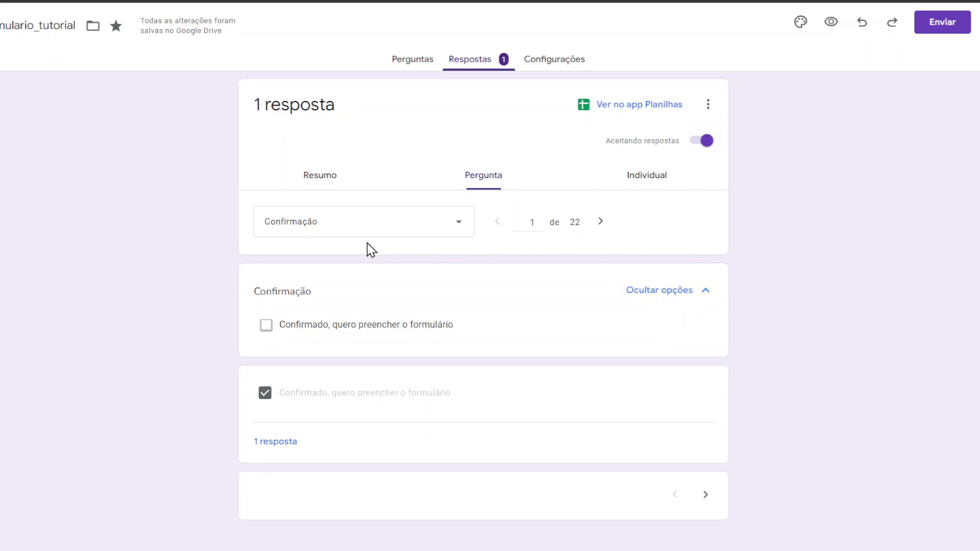
pyautogui.click(320, 169)
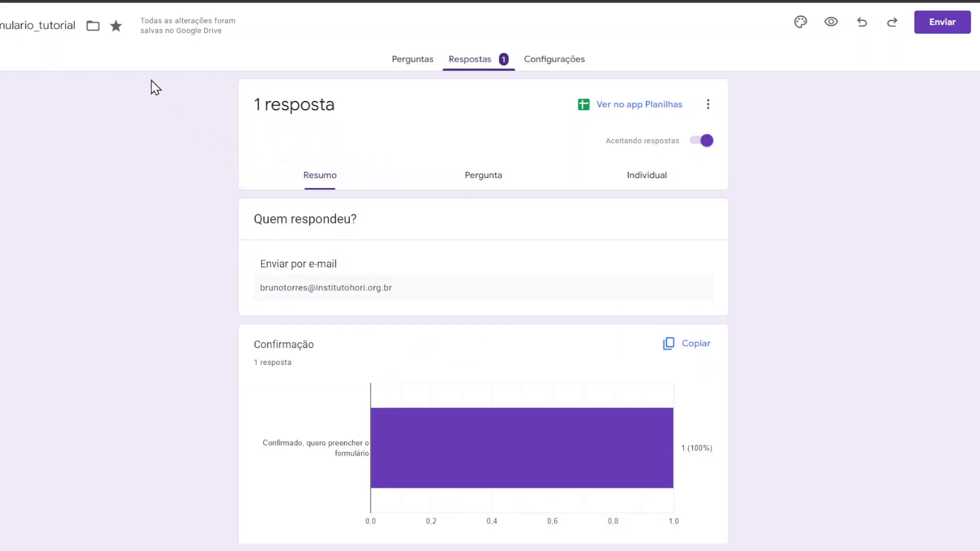
pyautogui.click(414, 68)
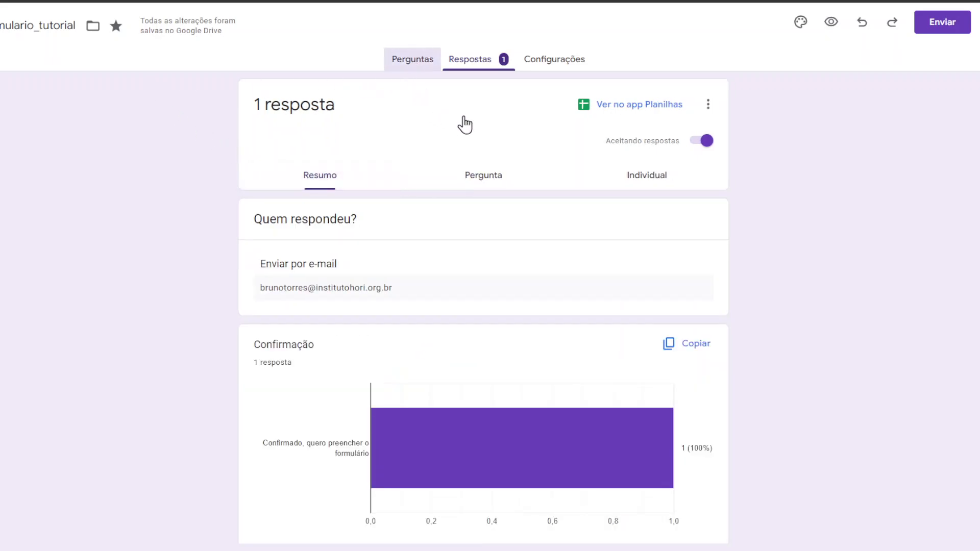
# Step: Scroll from Seção 1 down to Dados Pessoais with Nome Completo, Data de Nascimento and CPF
pyautogui.scroll(-10, 741, 182)
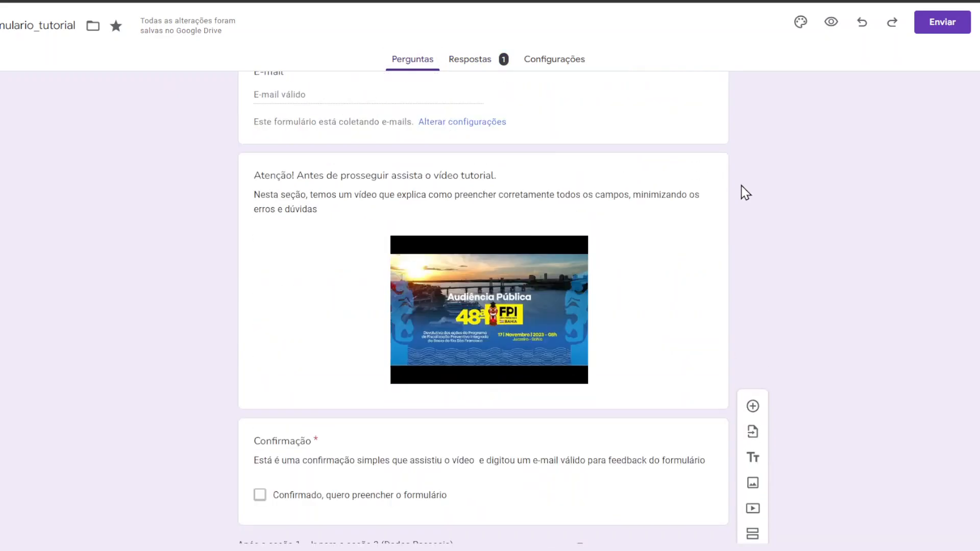
pyautogui.scroll(10, 745, 190)
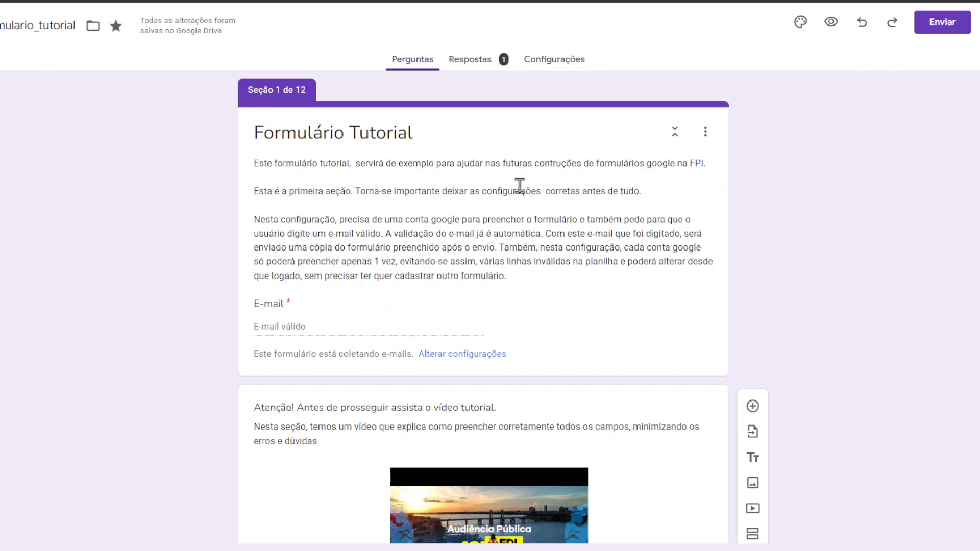
pyautogui.scroll(-3, 493, 191)
pyautogui.scroll(-3, 496, 197)
pyautogui.scroll(4, 498, 197)
pyautogui.scroll(-4, 498, 191)
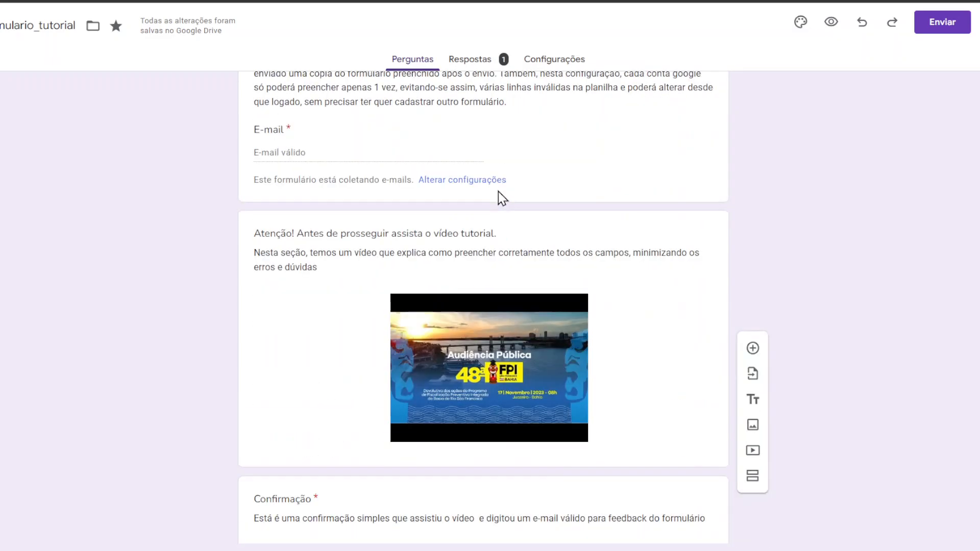
pyautogui.scroll(2, 505, 196)
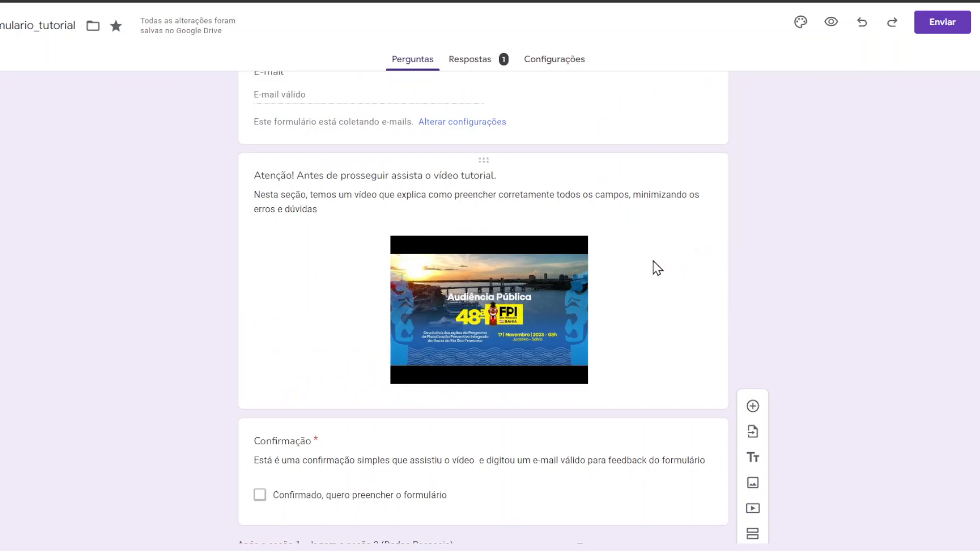
pyautogui.scroll(-3, 652, 254)
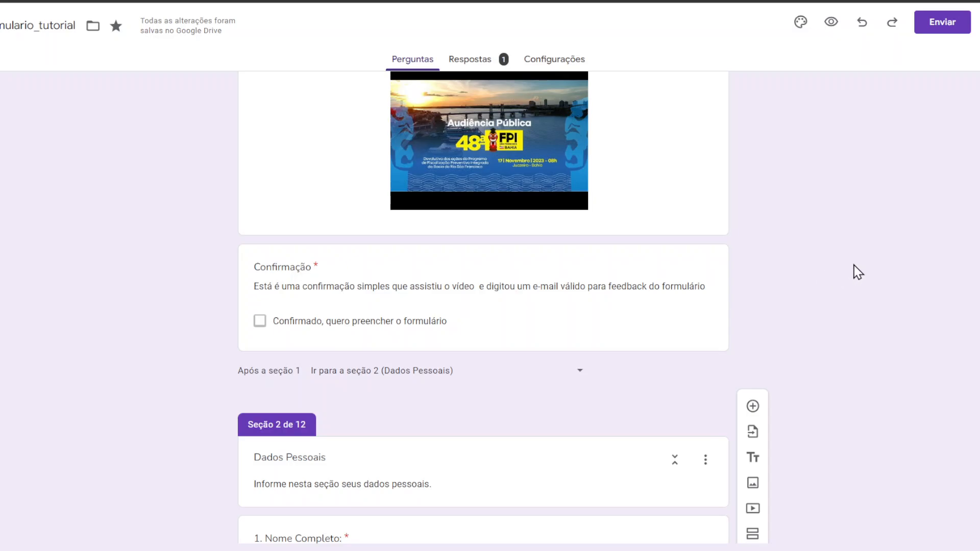
pyautogui.scroll(-5, 858, 272)
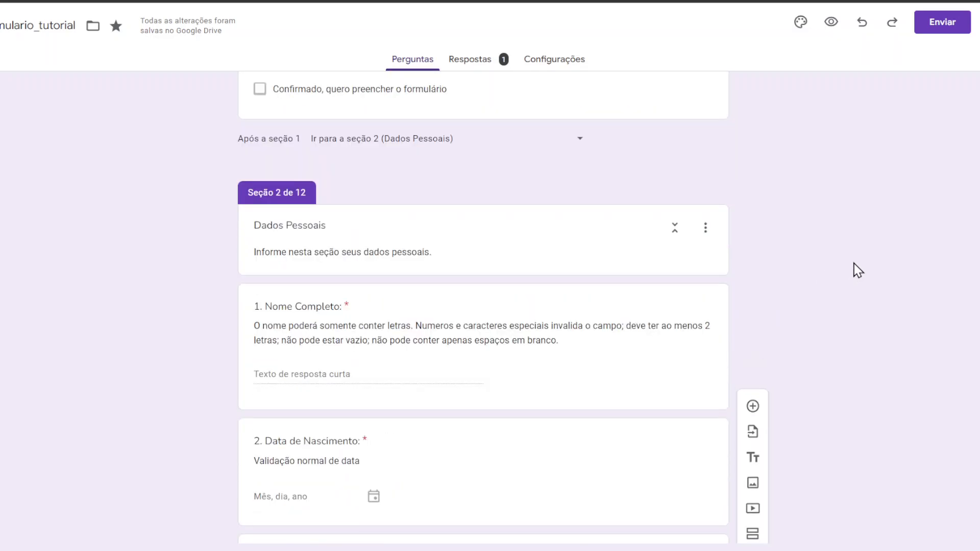
pyautogui.scroll(-2, 848, 265)
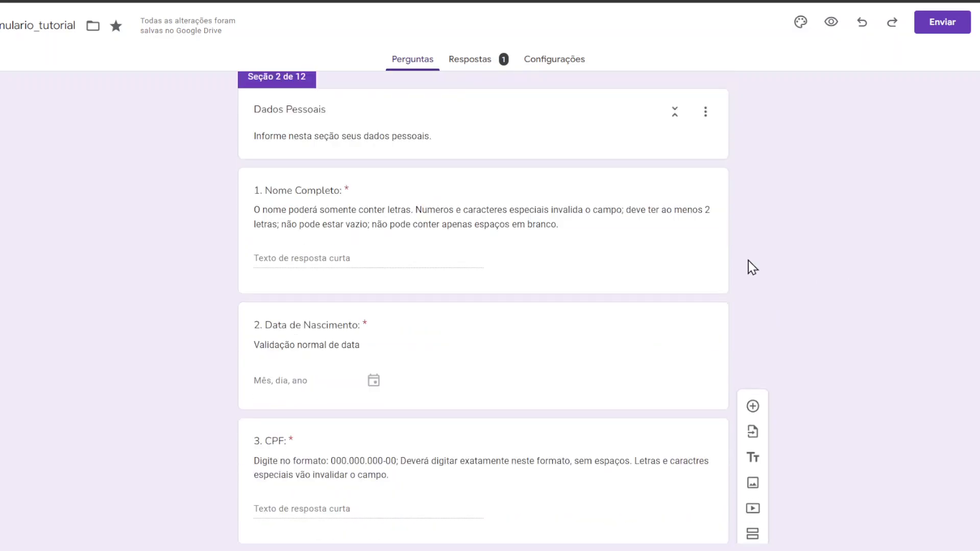
pyautogui.scroll(1, 751, 265)
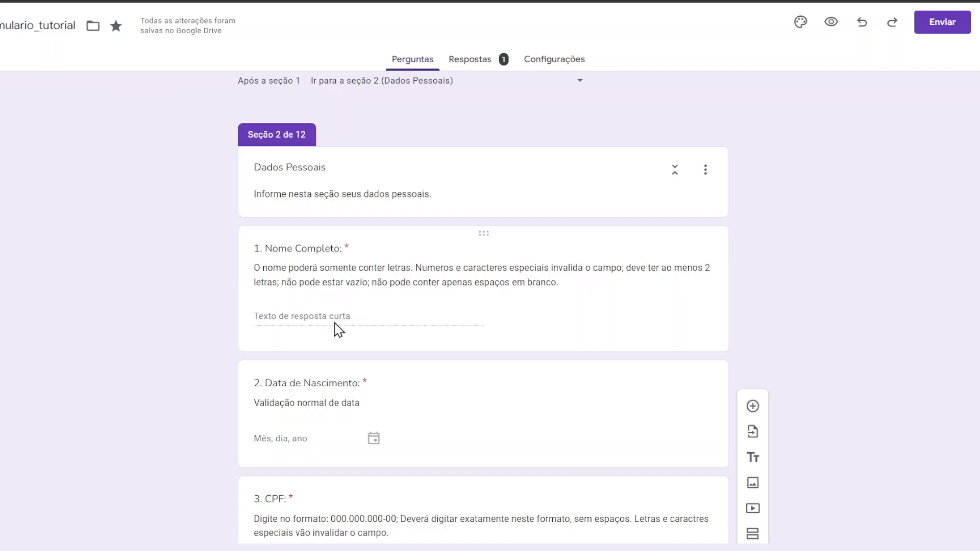
# Step: Open the Nome Completo question for editing, starting and then cancelling an image insertion
pyautogui.tripleClick(529, 273)
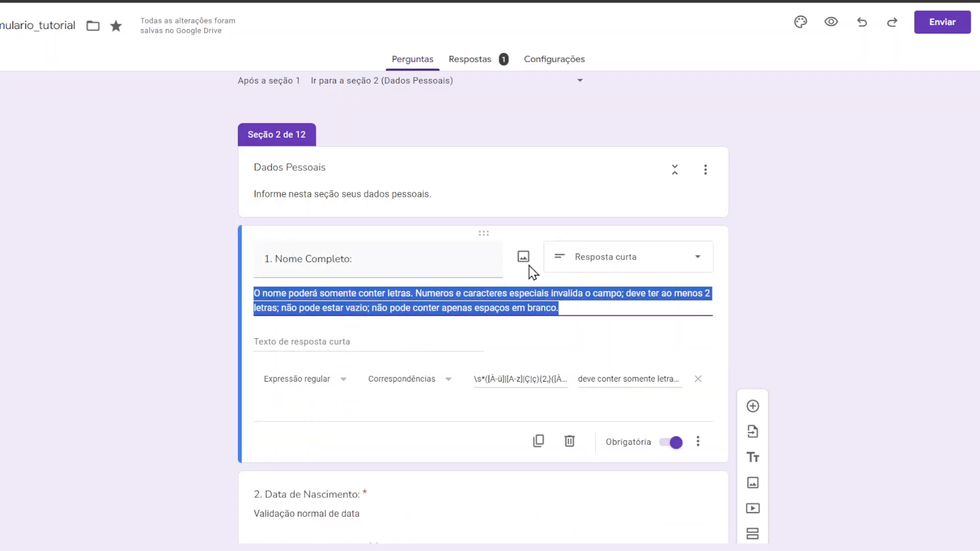
pyautogui.click(524, 257)
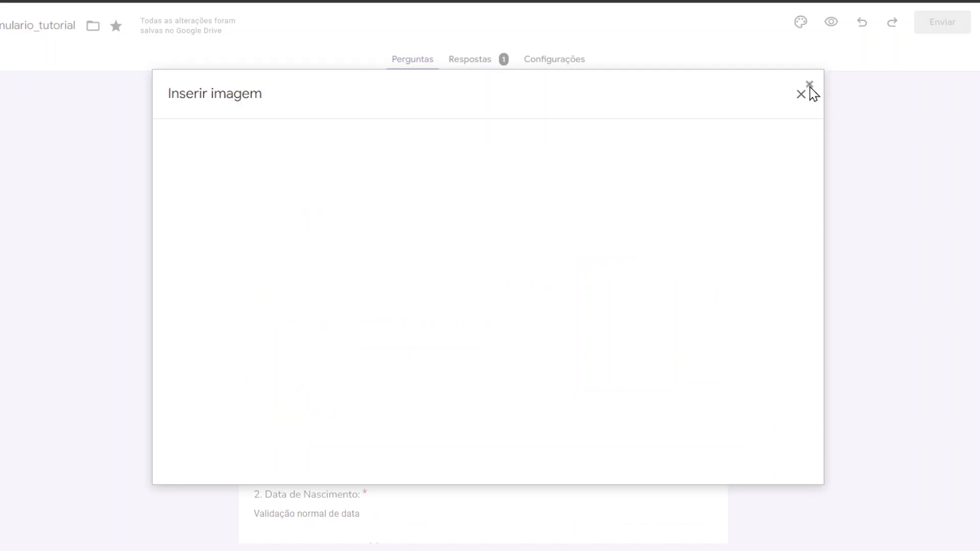
pyautogui.click(809, 92)
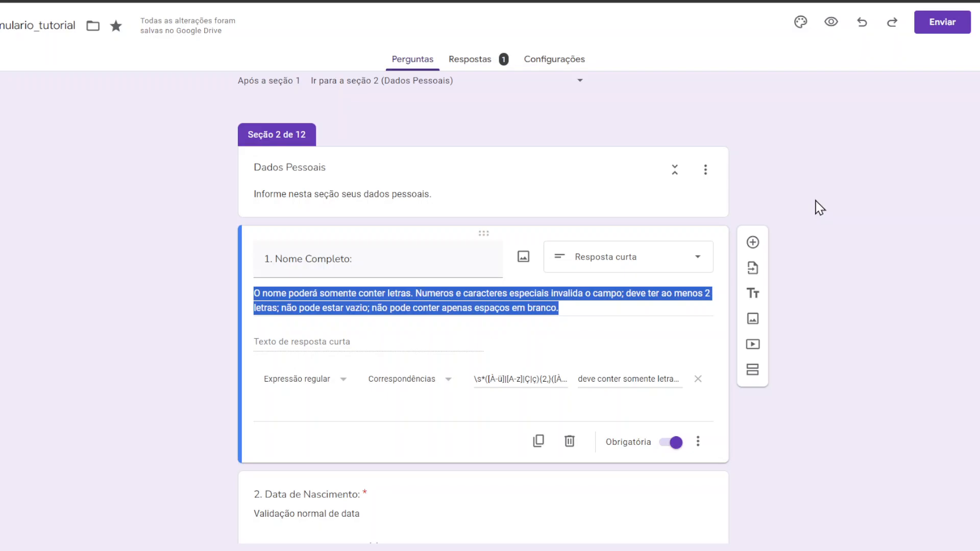
# Step: Move down to the CPF, Endereço Residencial and CEP (00000-000) questions
pyautogui.scroll(-4, 816, 200)
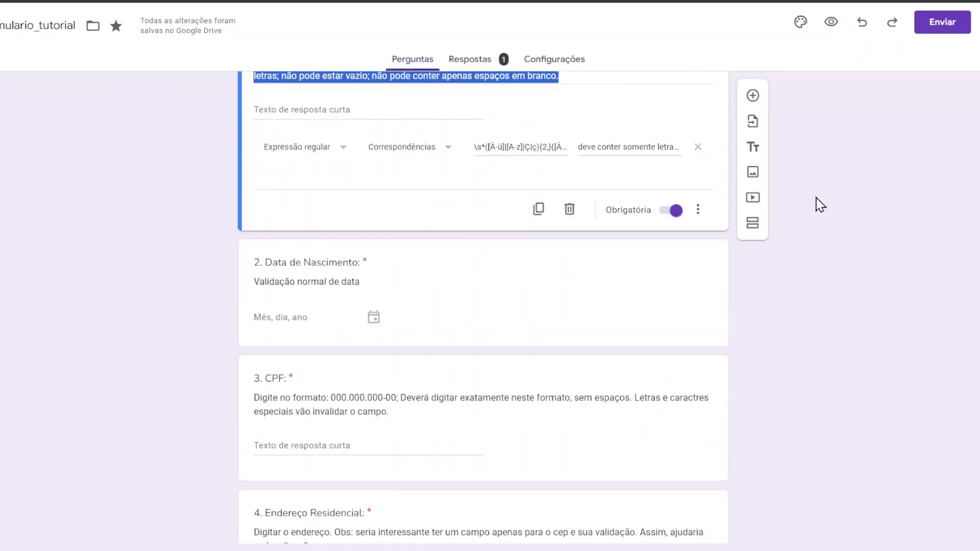
pyautogui.scroll(4, 815, 204)
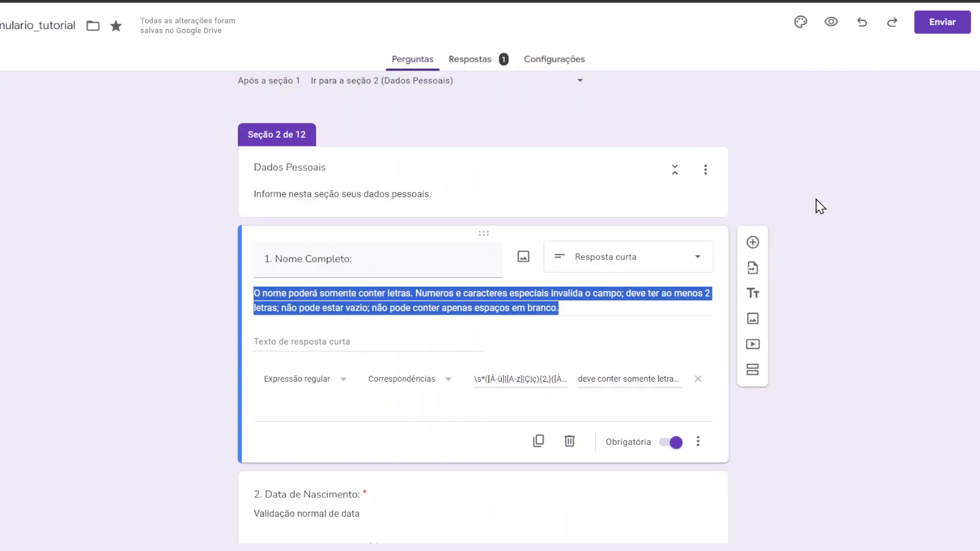
pyautogui.scroll(-4, 820, 206)
pyautogui.scroll(-1, 819, 204)
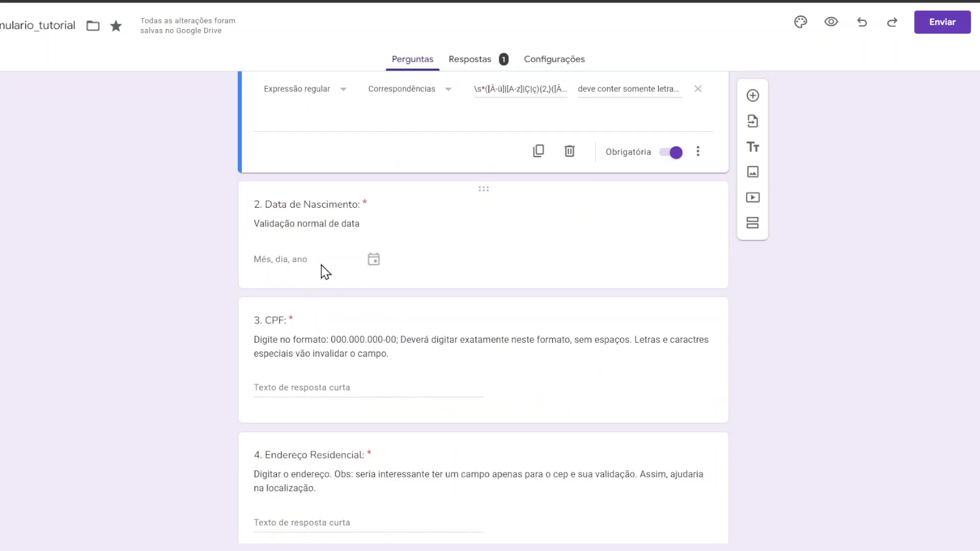
pyautogui.scroll(-2, 361, 250)
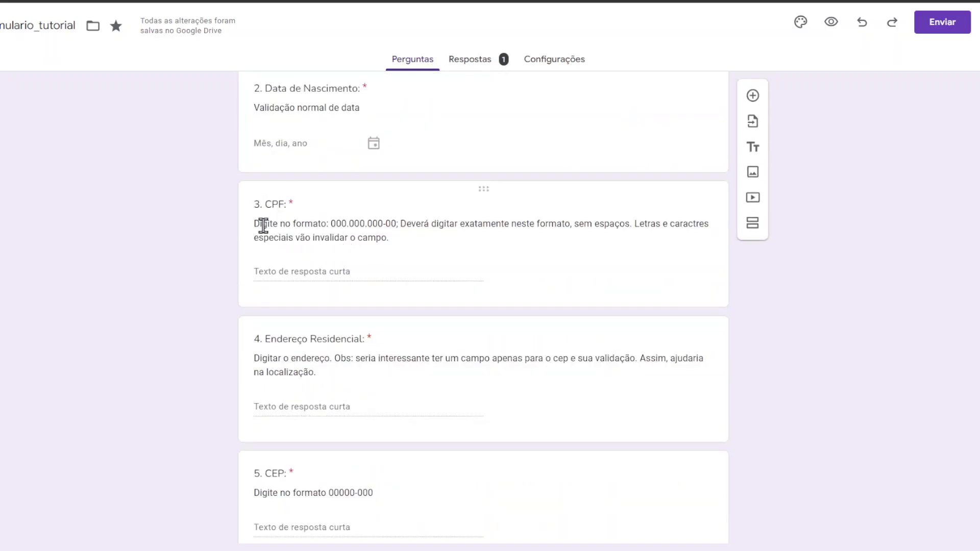
pyautogui.tripleClick(414, 243)
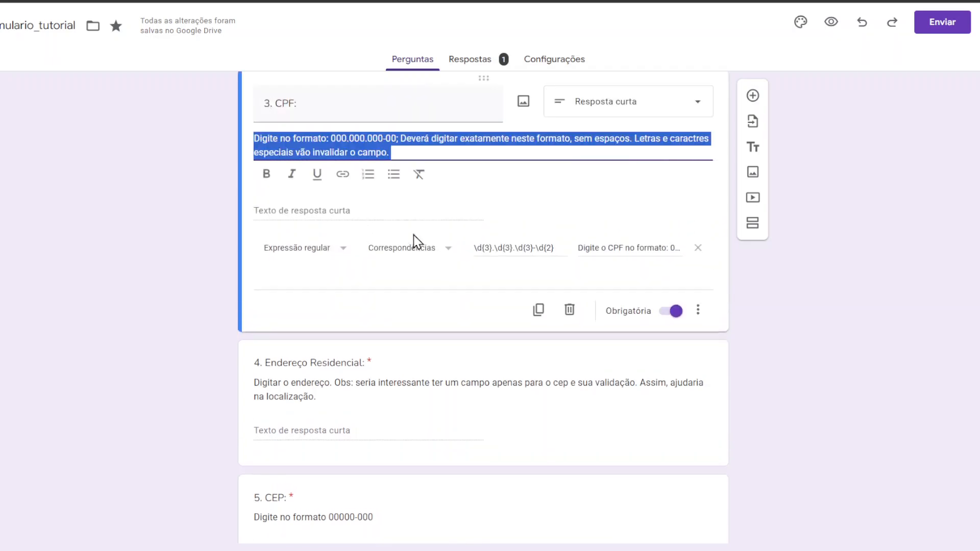
pyautogui.scroll(3, 763, 293)
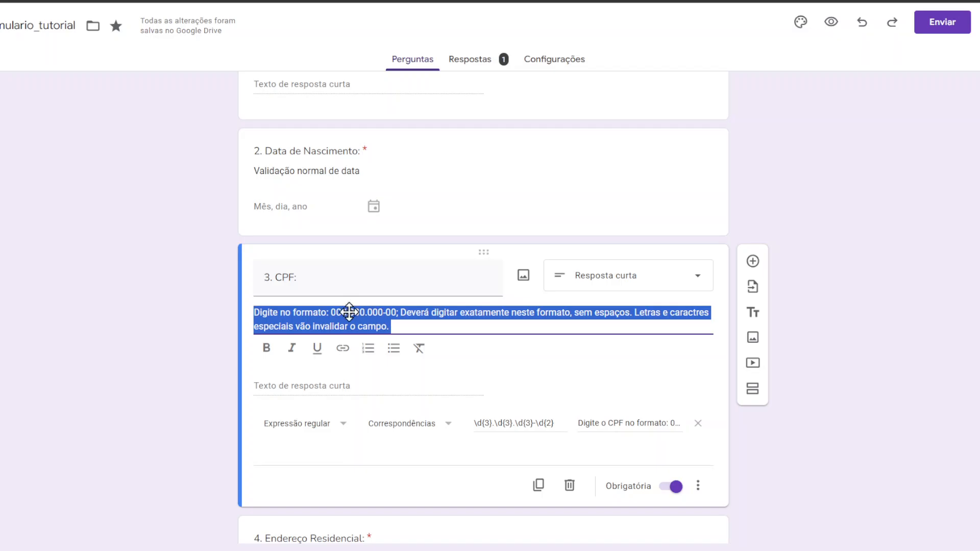
pyautogui.scroll(1, 349, 312)
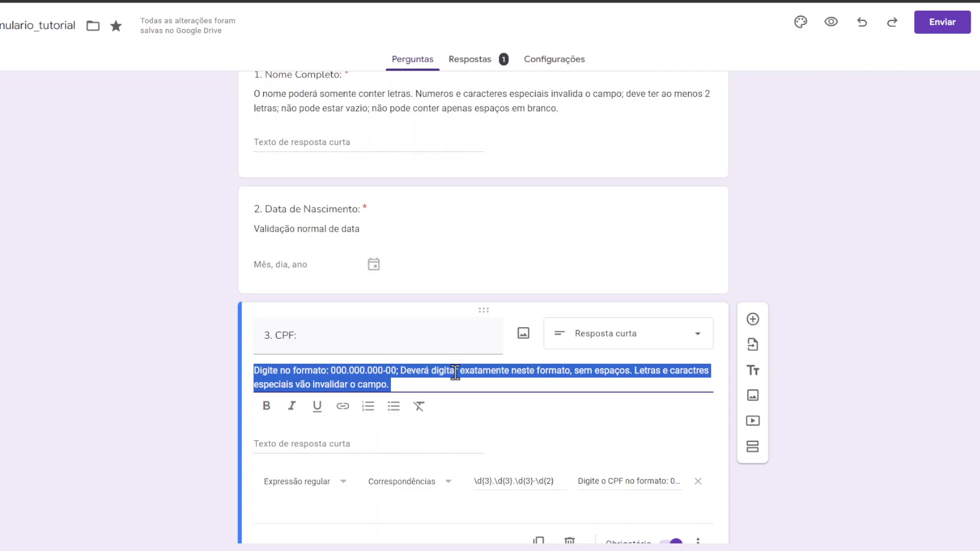
pyautogui.click(885, 294)
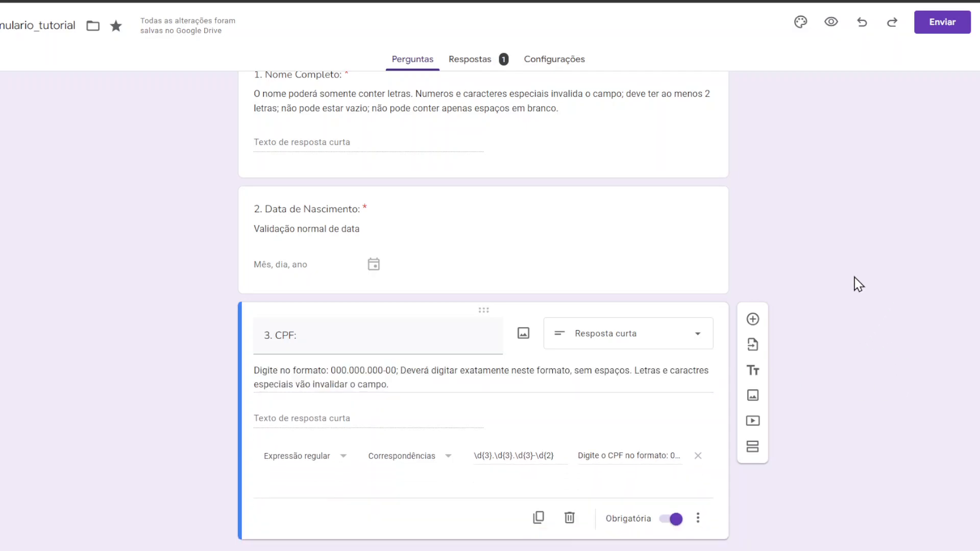
pyautogui.scroll(-5, 868, 258)
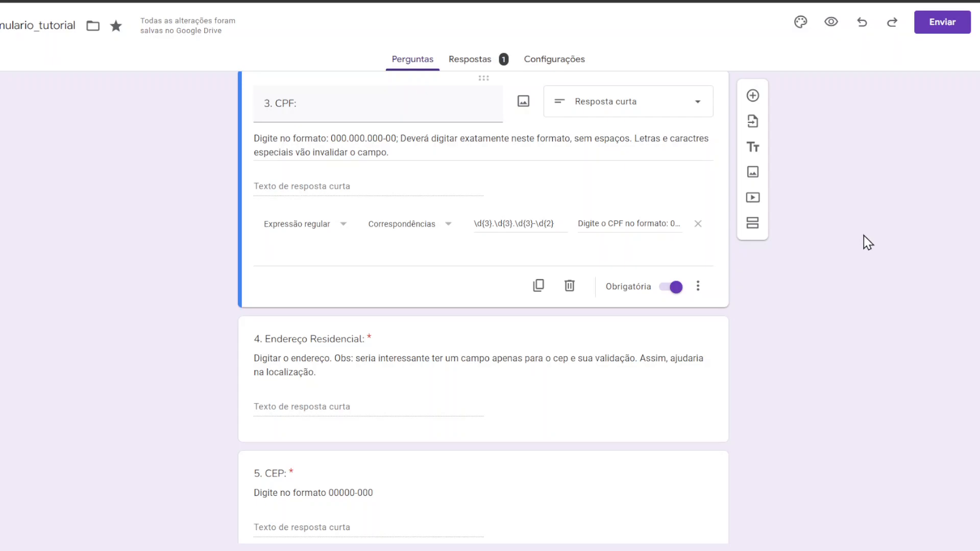
pyautogui.scroll(2, 881, 236)
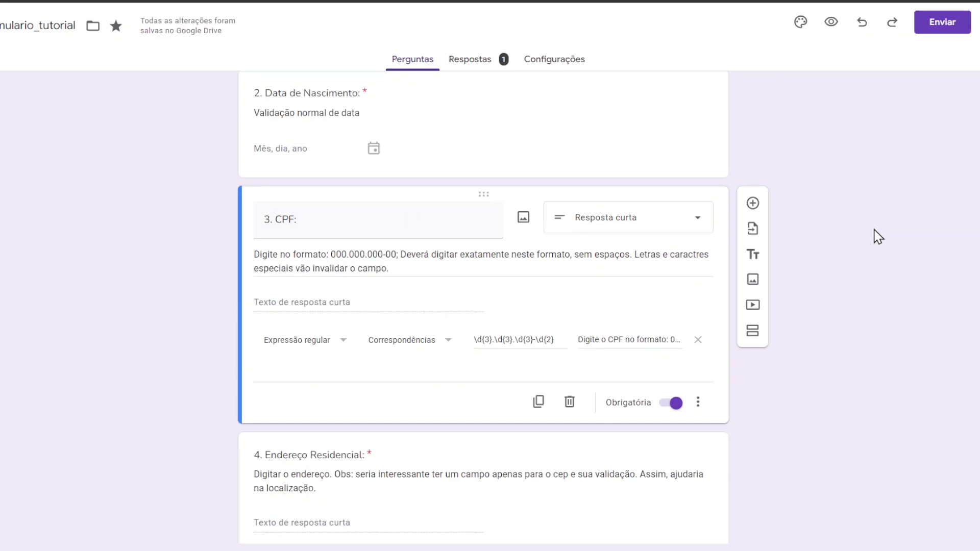
pyautogui.scroll(-6, 893, 235)
pyautogui.scroll(1, 341, 270)
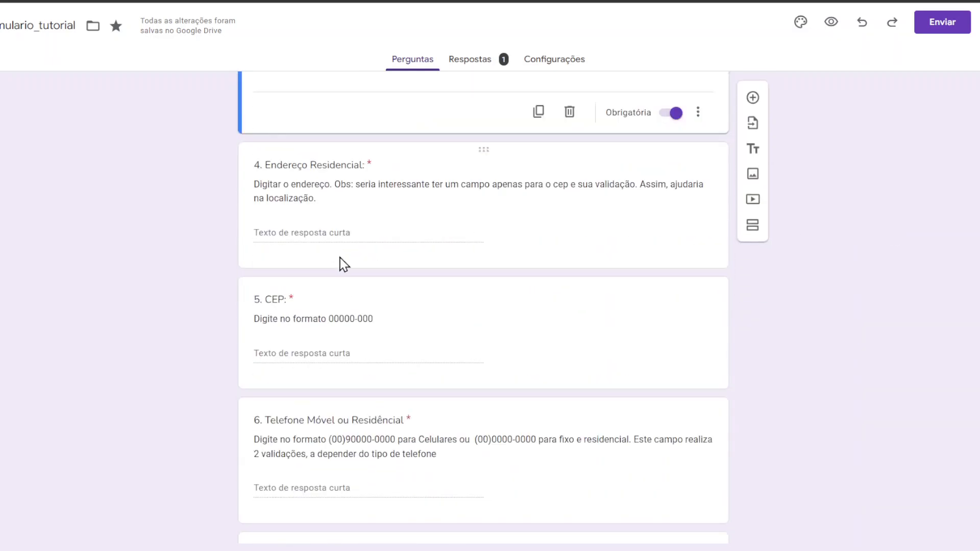
pyautogui.scroll(3, 890, 277)
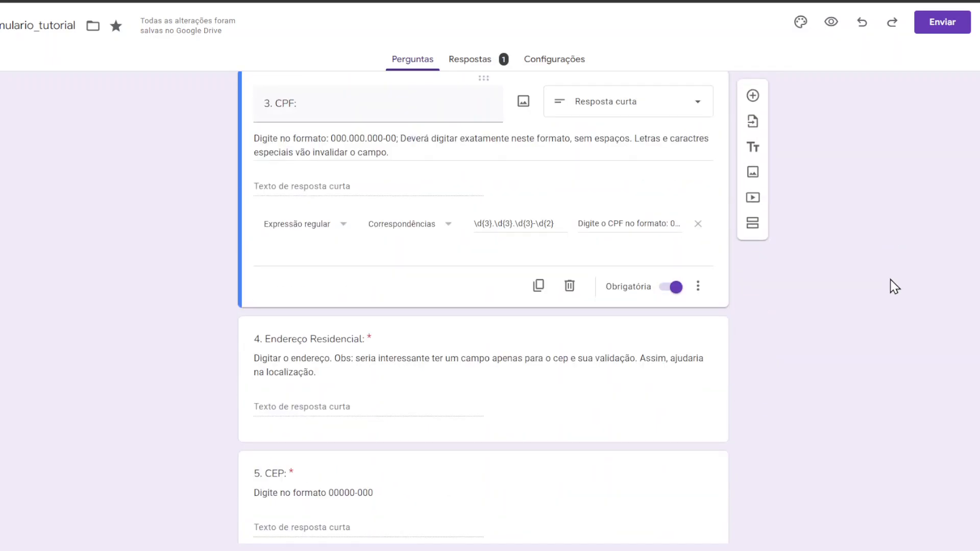
pyautogui.scroll(5, 893, 286)
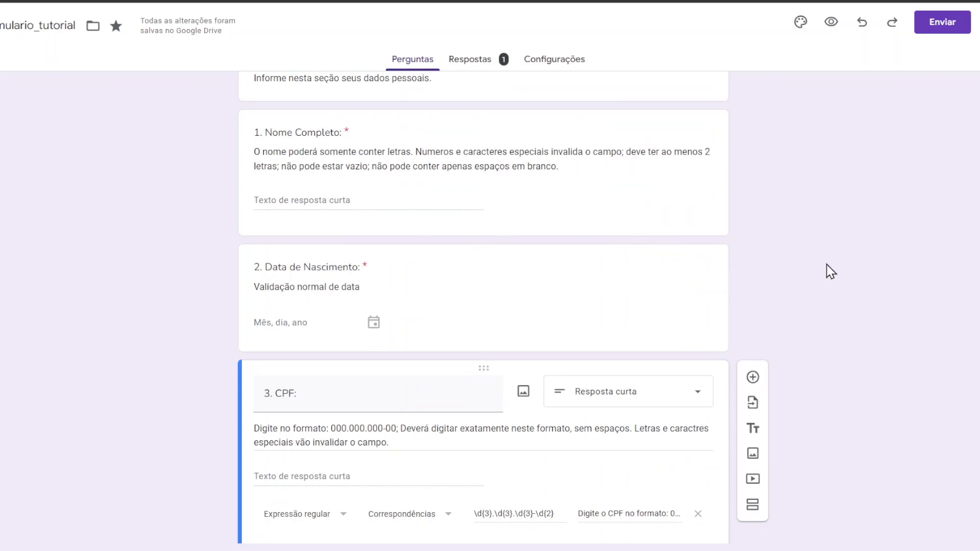
pyautogui.scroll(-3, 827, 262)
pyautogui.scroll(-4, 833, 267)
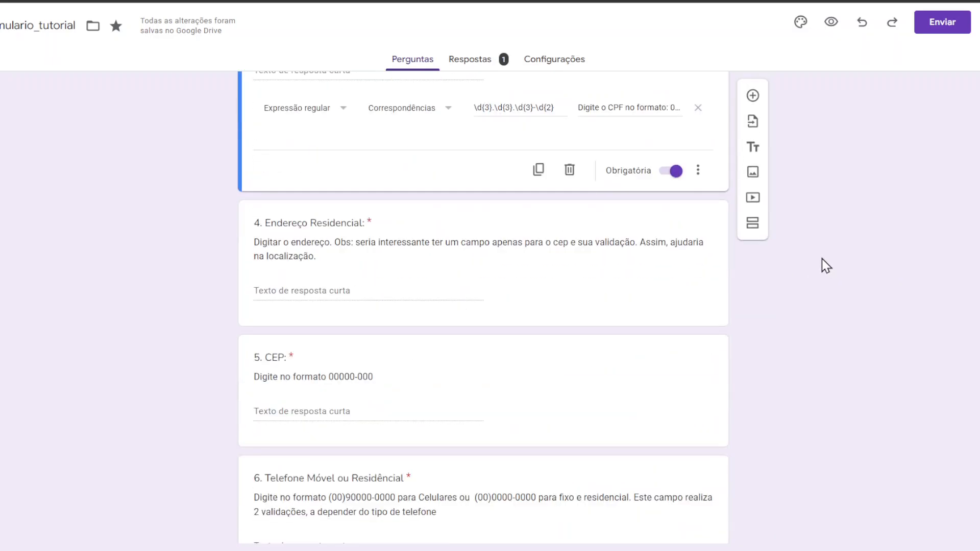
pyautogui.scroll(-1, 344, 258)
pyautogui.scroll(2, 352, 251)
pyautogui.scroll(4, 356, 253)
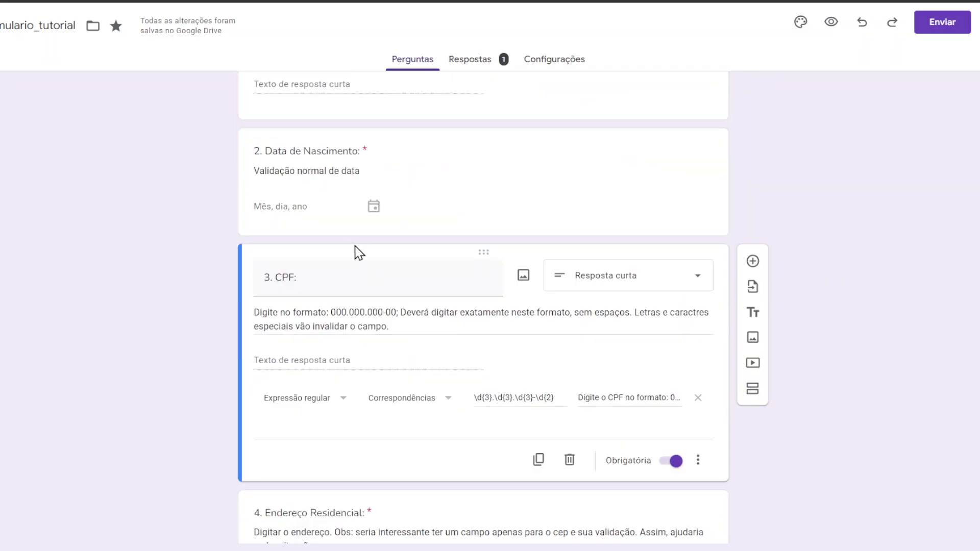
pyautogui.scroll(3, 355, 253)
pyautogui.scroll(2, 802, 287)
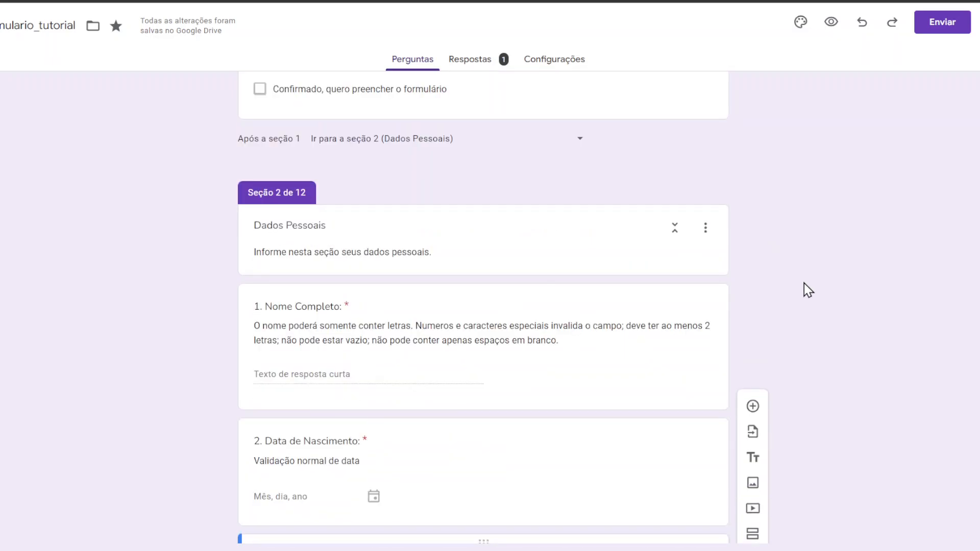
pyautogui.scroll(-3, 804, 282)
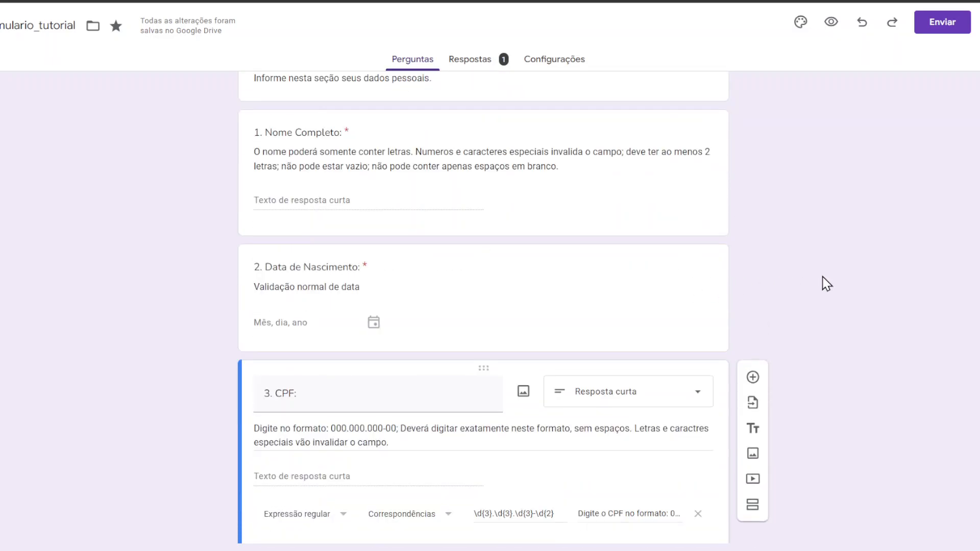
pyautogui.scroll(-9, 827, 284)
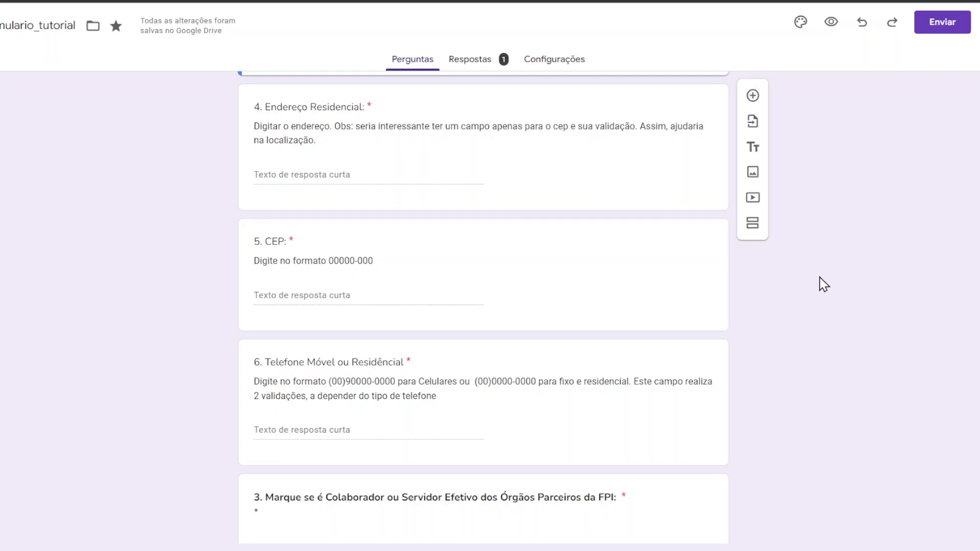
pyautogui.scroll(-5, 816, 277)
pyautogui.scroll(1, 361, 192)
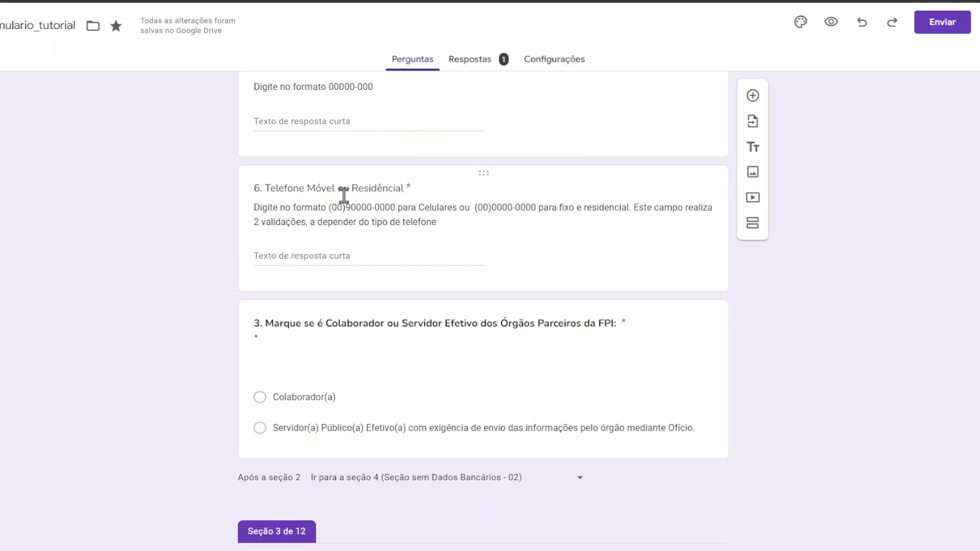
pyautogui.click(390, 190)
pyautogui.scroll(1, 862, 290)
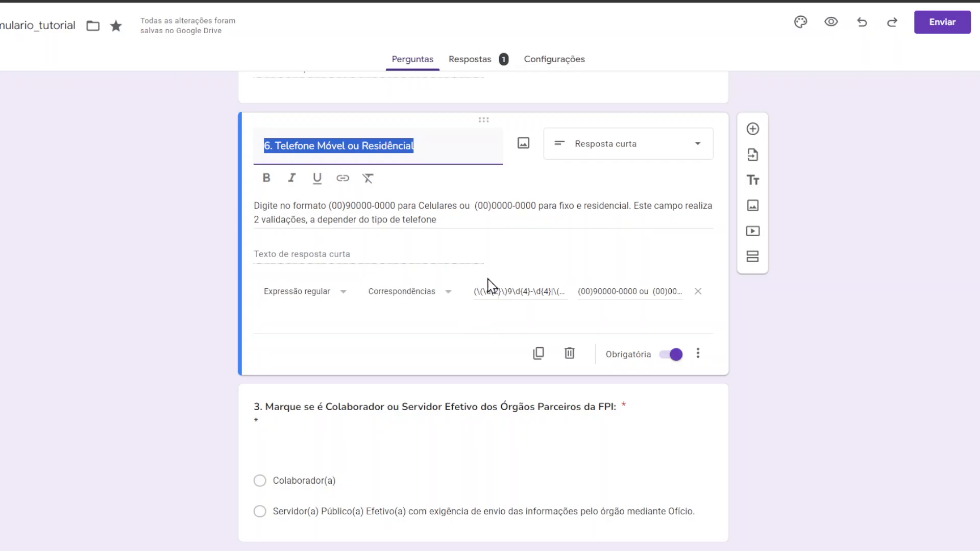
pyautogui.scroll(3, 841, 313)
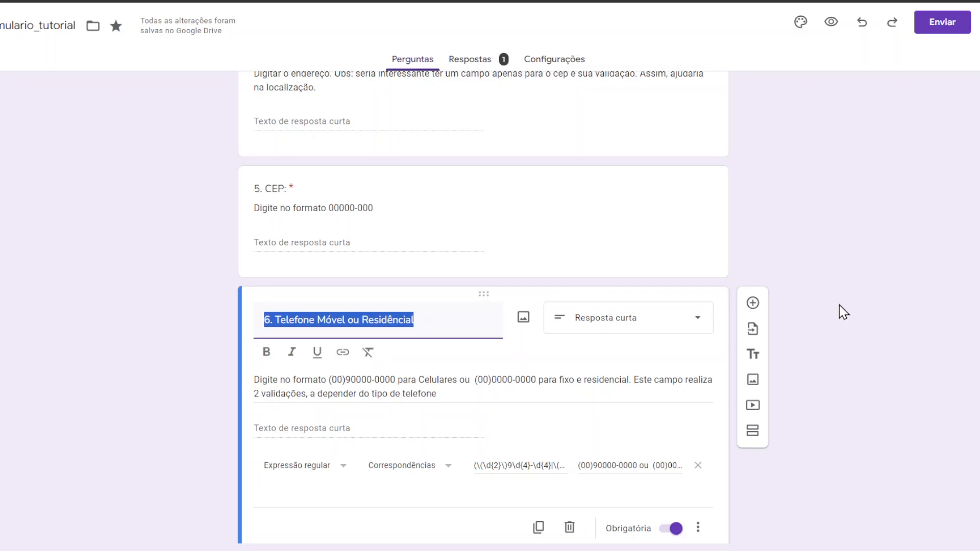
pyautogui.scroll(-3, 843, 312)
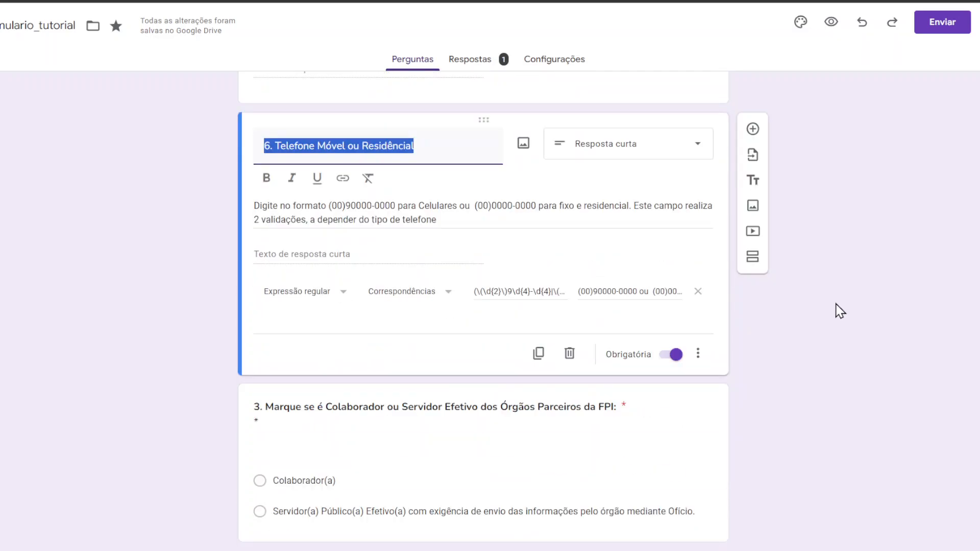
pyautogui.scroll(2, 840, 310)
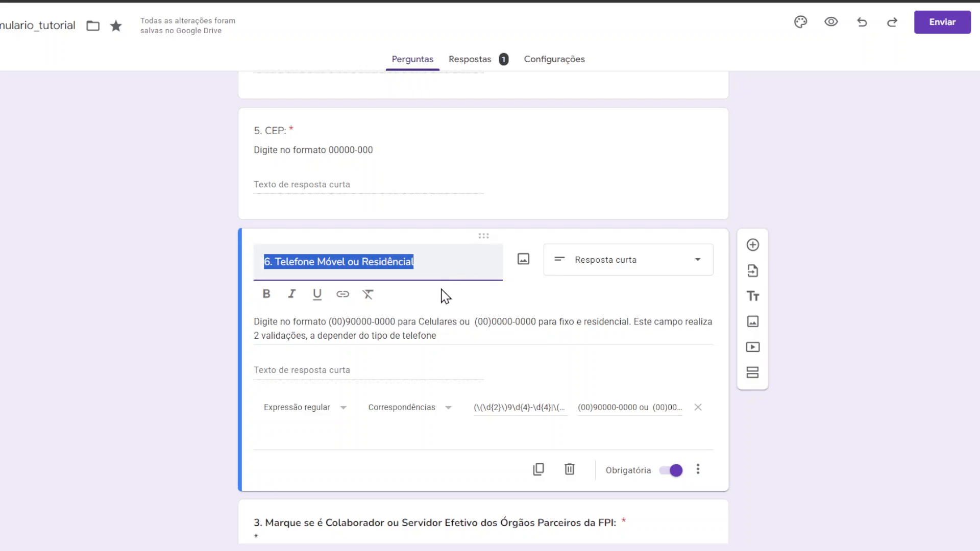
pyautogui.click(856, 317)
pyautogui.scroll(-4, 850, 311)
pyautogui.scroll(3, 837, 306)
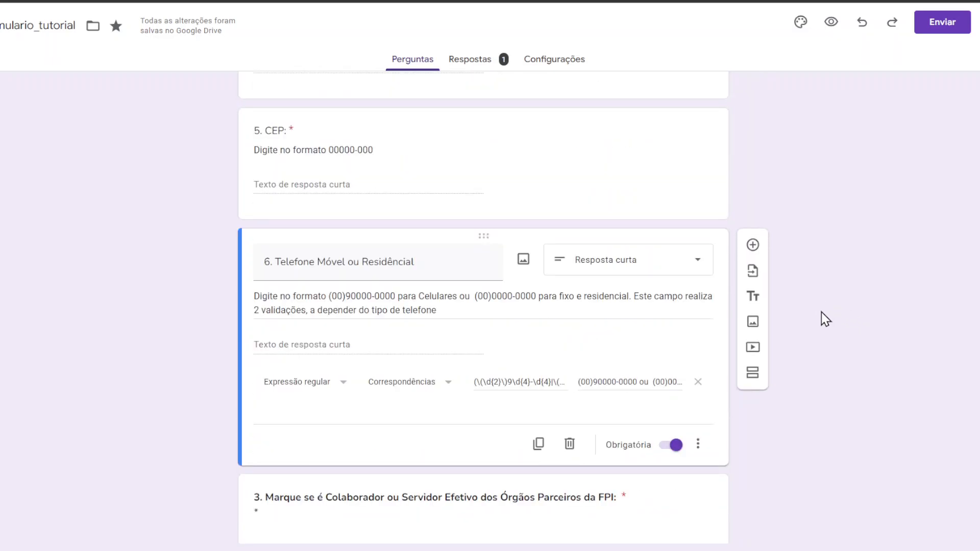
pyautogui.scroll(-4, 822, 311)
pyautogui.scroll(-2, 821, 311)
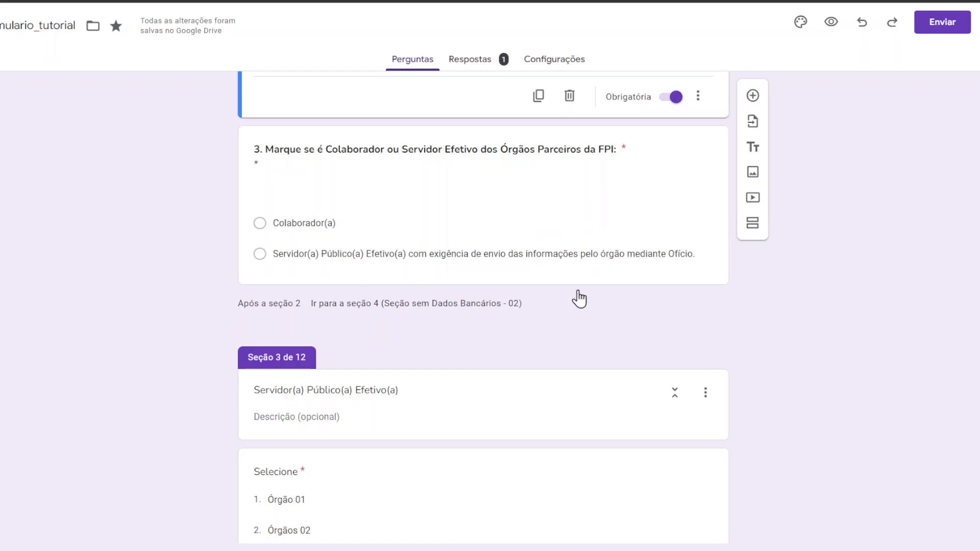
pyautogui.scroll(-2, 580, 297)
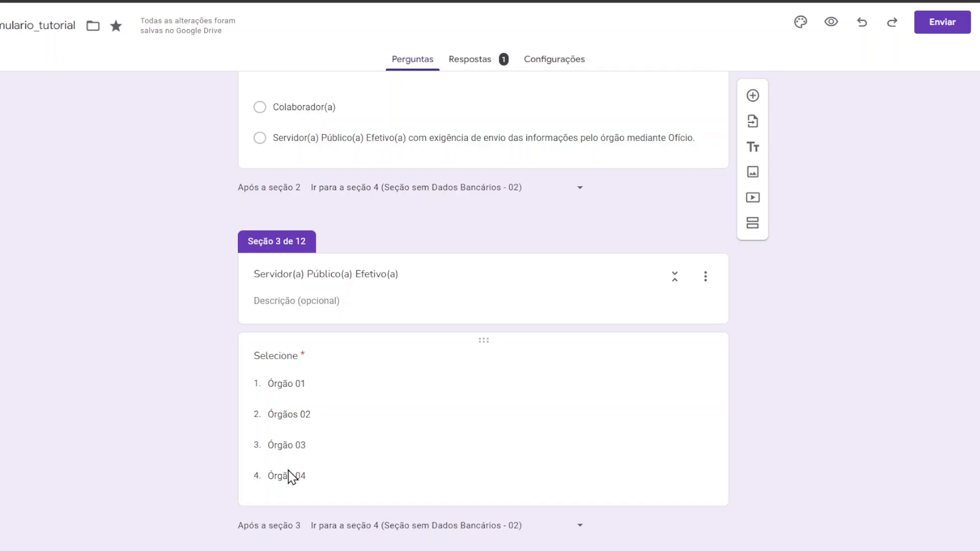
pyautogui.scroll(3, 303, 387)
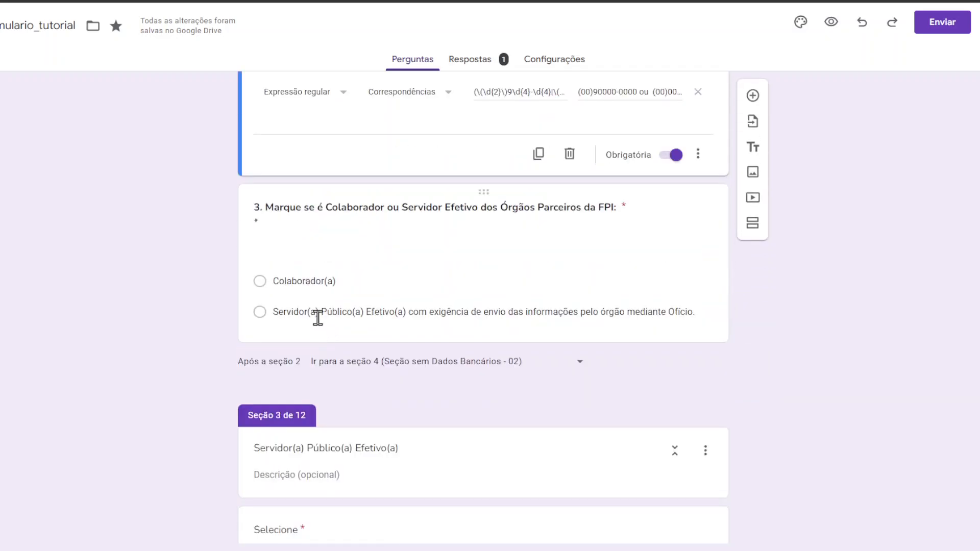
pyautogui.click(305, 282)
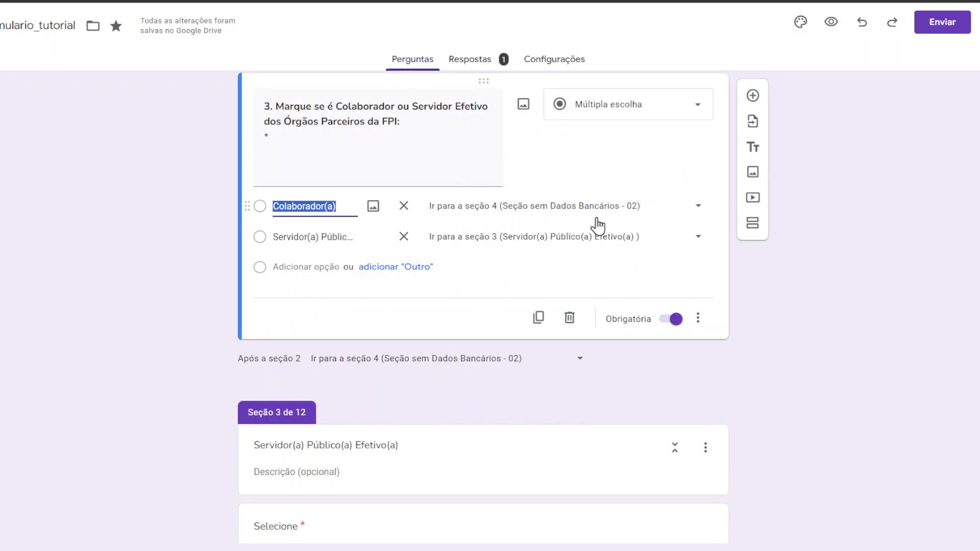
pyautogui.scroll(-9, 822, 269)
pyautogui.scroll(-4, 818, 265)
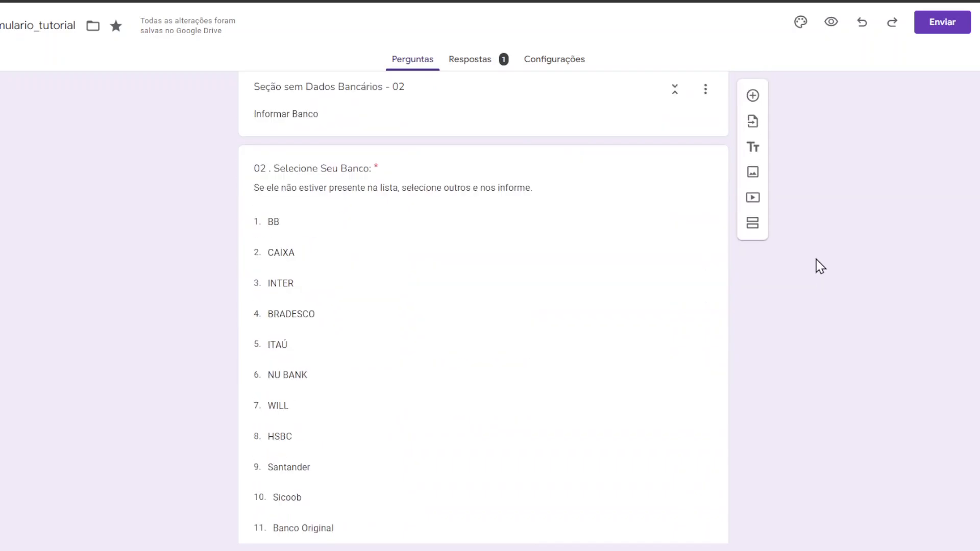
pyautogui.scroll(2, 690, 245)
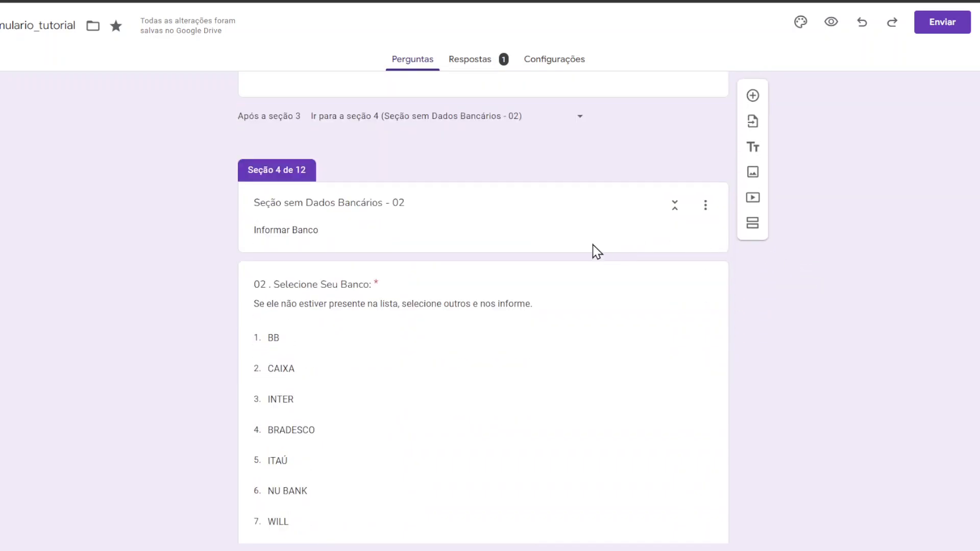
pyautogui.scroll(-1, 541, 245)
pyautogui.scroll(-6, 538, 240)
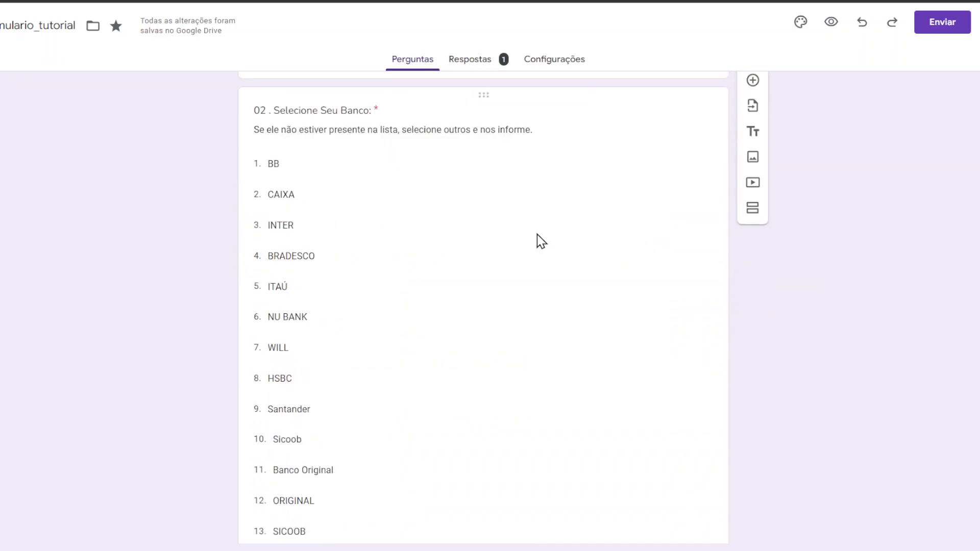
pyautogui.scroll(6, 539, 234)
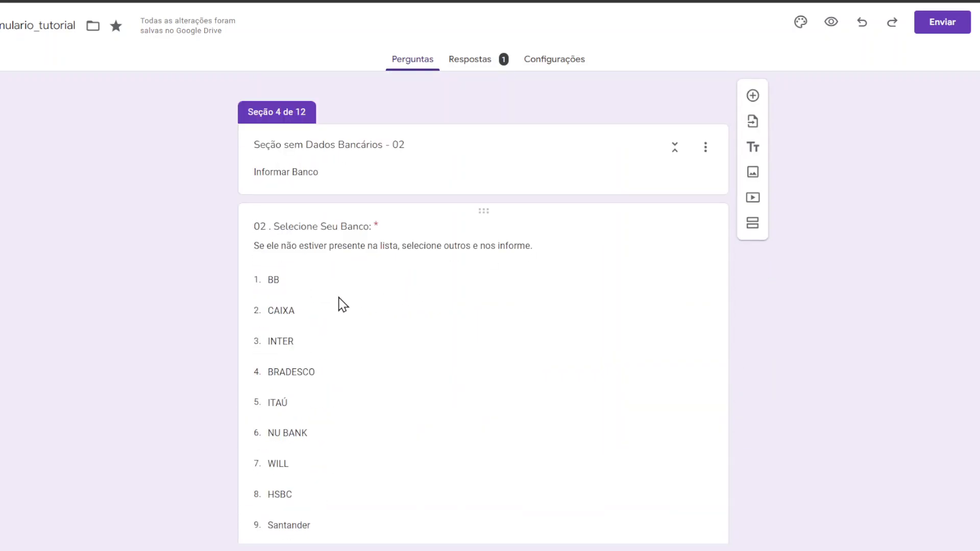
# Step: Change the bank option 'CAIXA' to 'CAIXA ECONÔMICA', keeping its jump to section 6
pyautogui.click(342, 306)
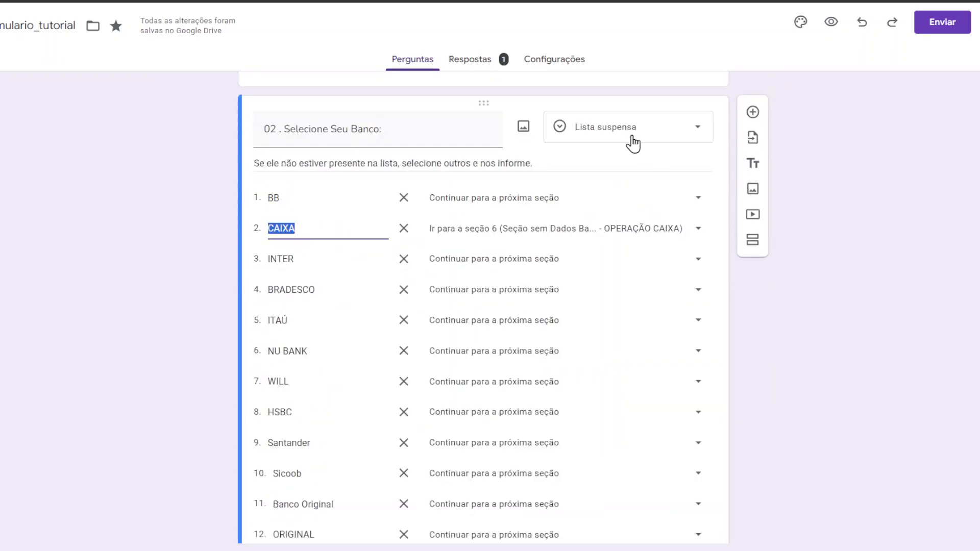
pyautogui.scroll(-4, 345, 254)
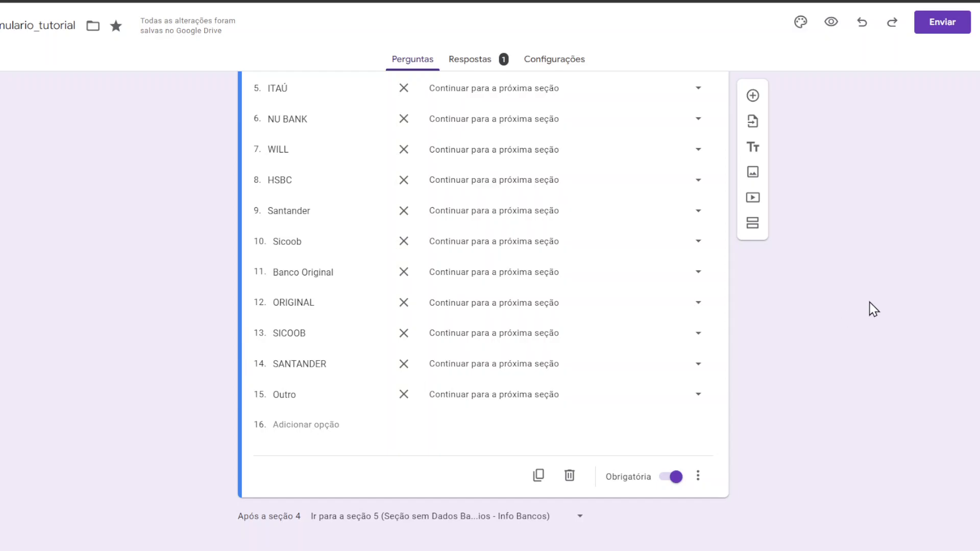
pyautogui.scroll(7, 873, 309)
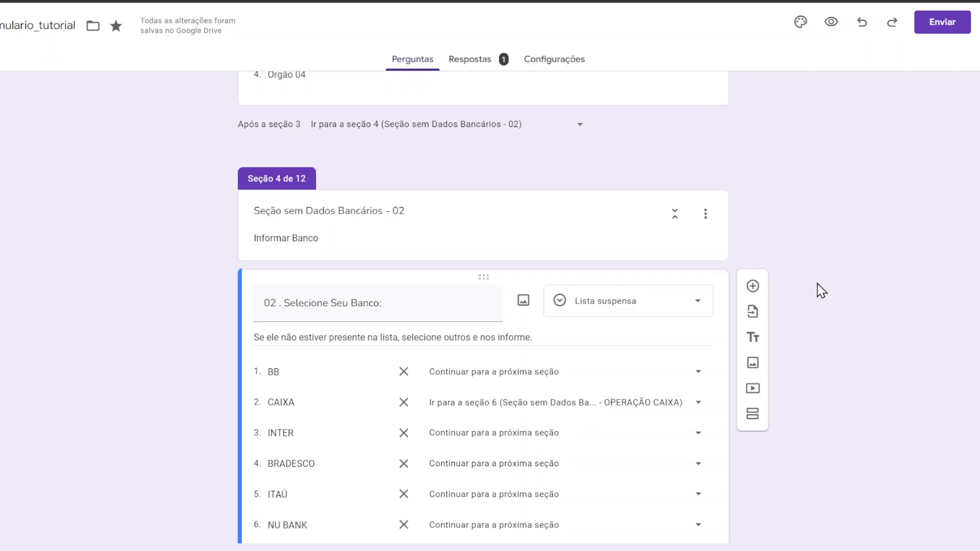
pyautogui.scroll(-5, 822, 261)
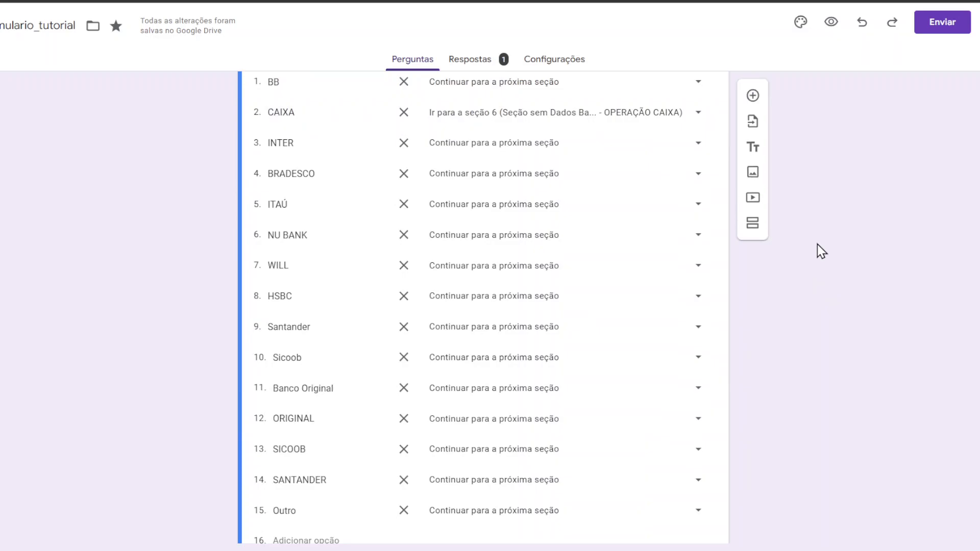
pyautogui.scroll(4, 818, 246)
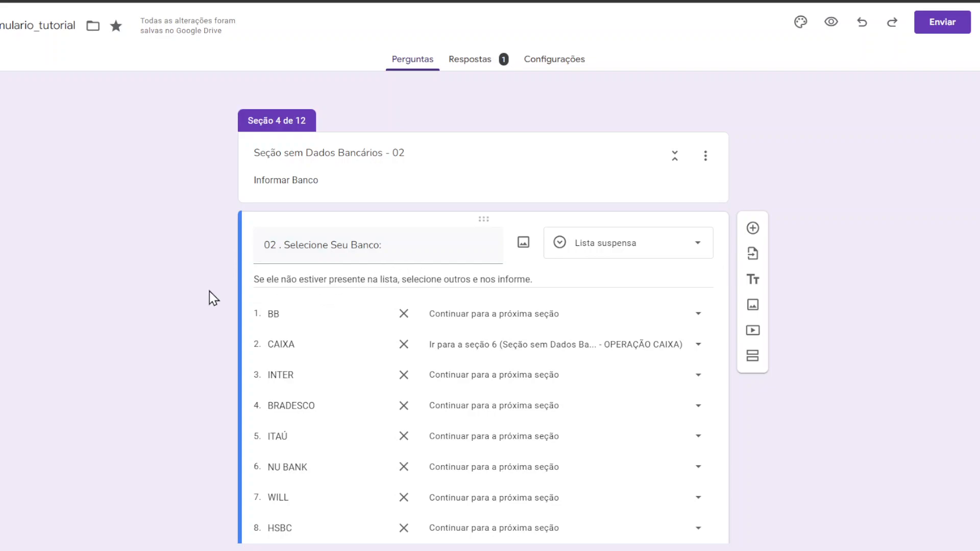
pyautogui.doubleClick(317, 347)
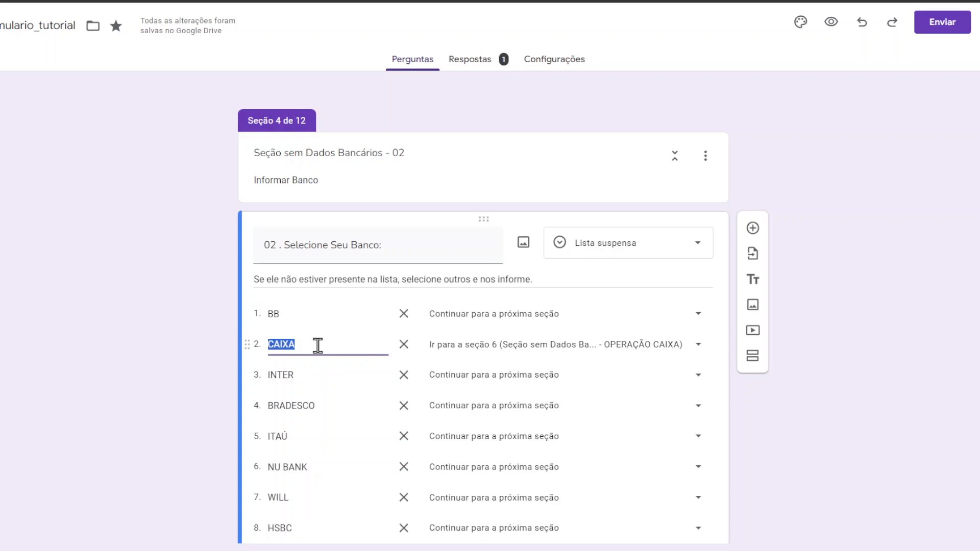
pyautogui.click(319, 347)
pyautogui.press('Tab')
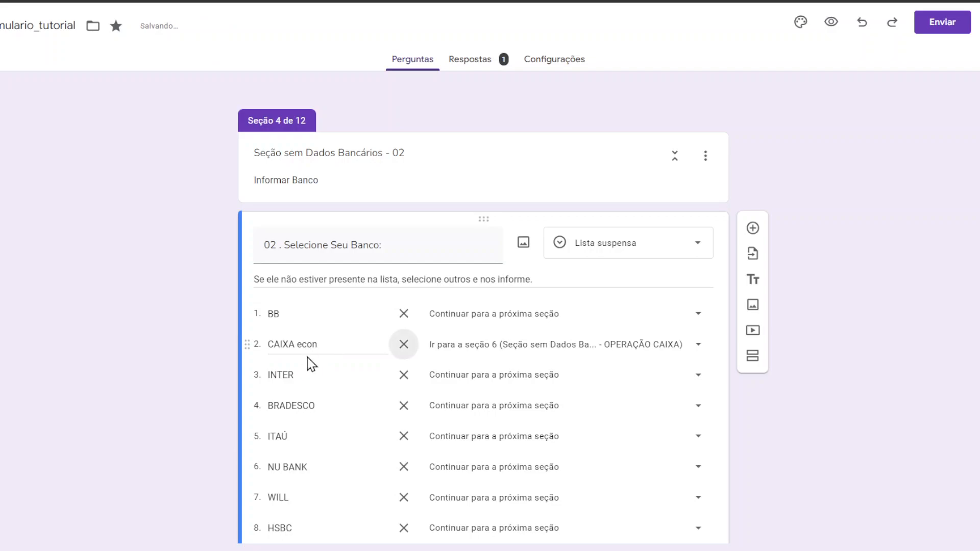
pyautogui.click(337, 348)
pyautogui.click(336, 344)
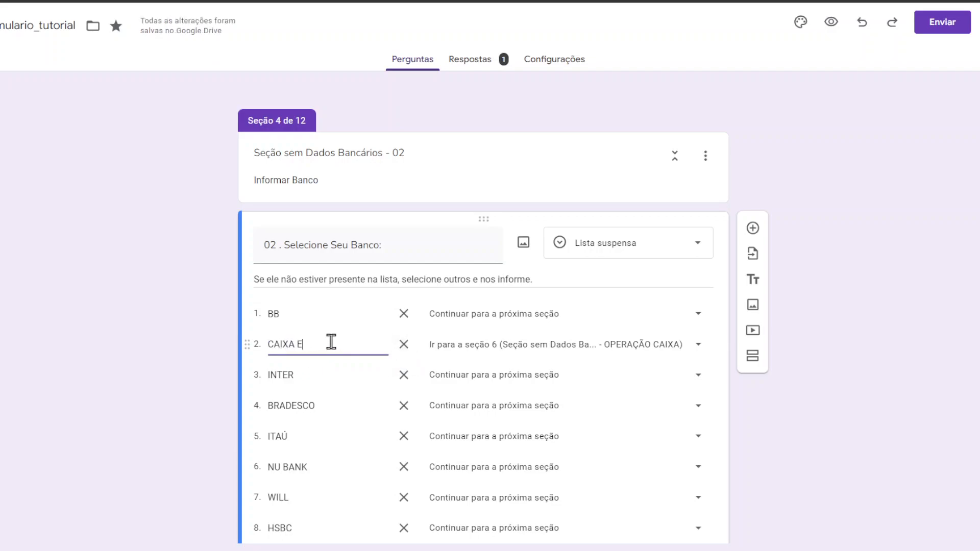
pyautogui.write('CONÔMIC')
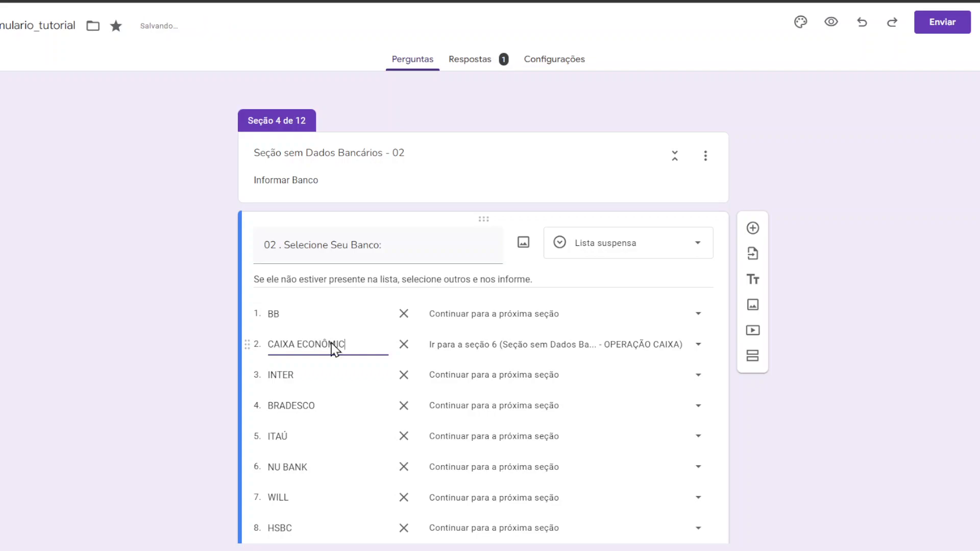
pyautogui.write('AA')
pyautogui.click(912, 296)
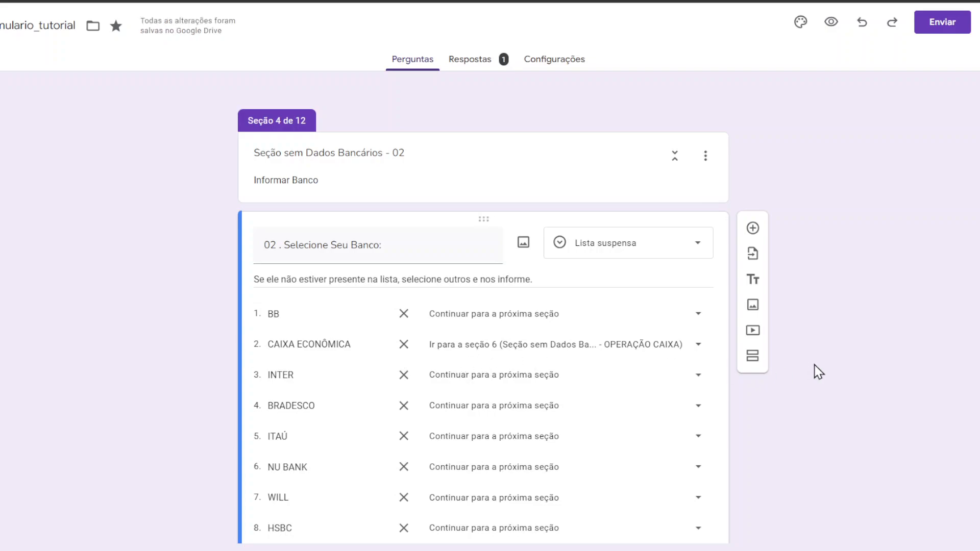
pyautogui.scroll(-10, 773, 347)
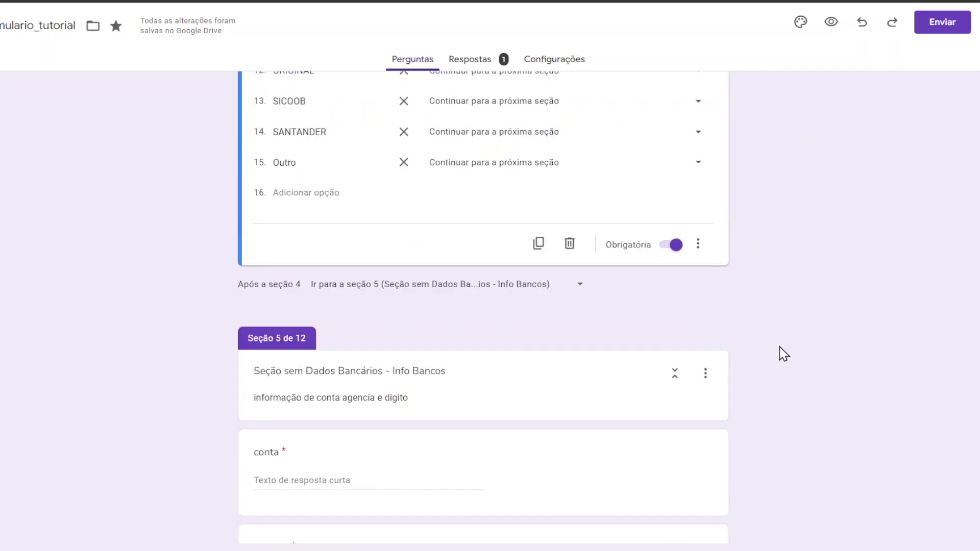
pyautogui.scroll(-8, 762, 351)
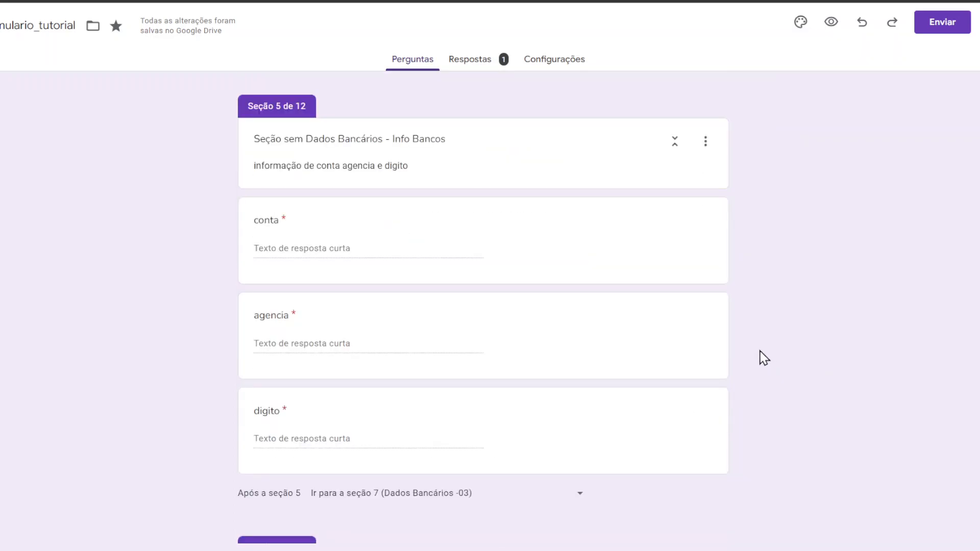
pyautogui.scroll(-3, 584, 327)
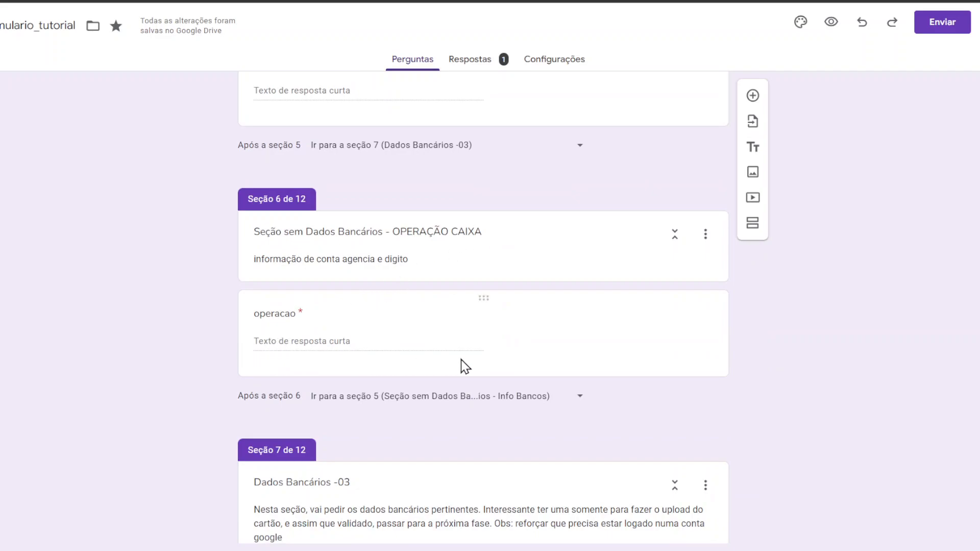
pyautogui.scroll(10, 516, 398)
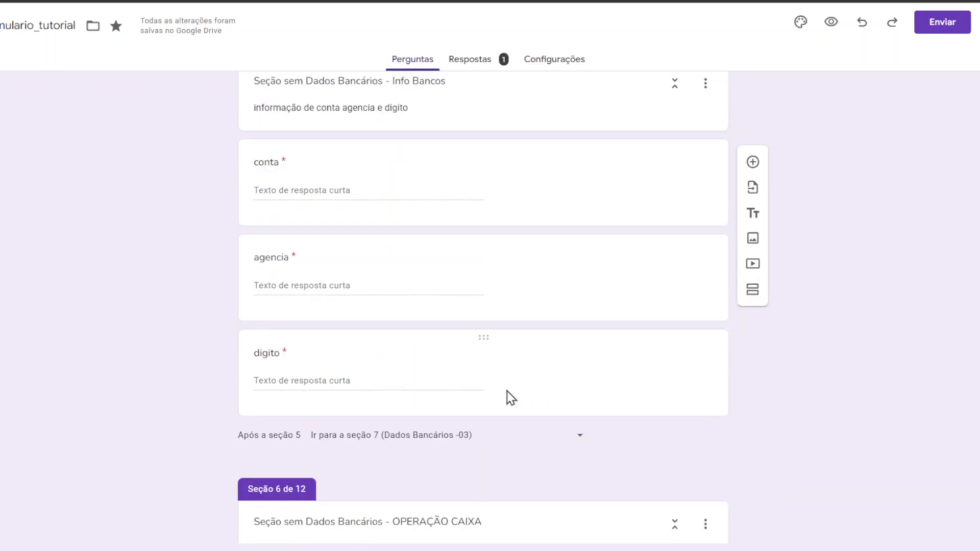
pyautogui.scroll(-3, 324, 350)
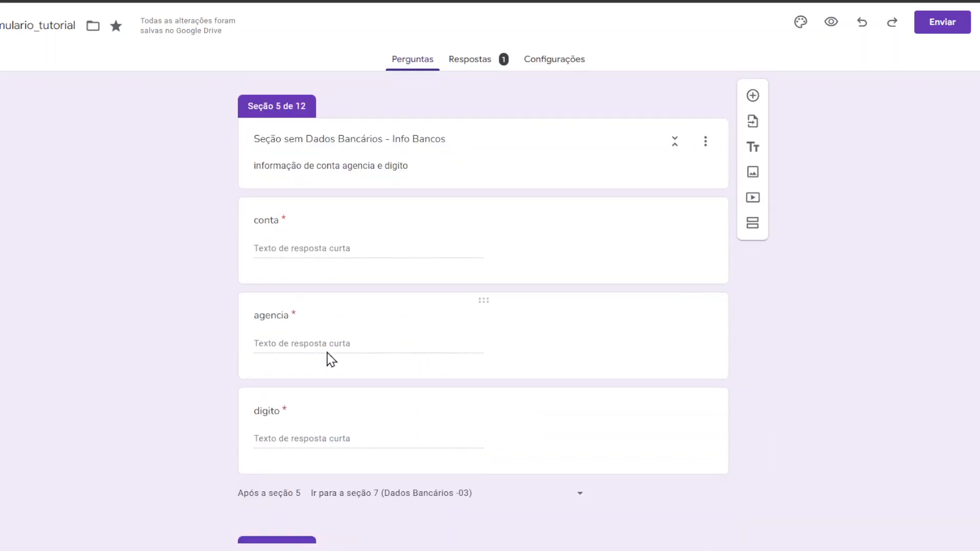
pyautogui.scroll(2, 428, 335)
pyautogui.scroll(9, 434, 333)
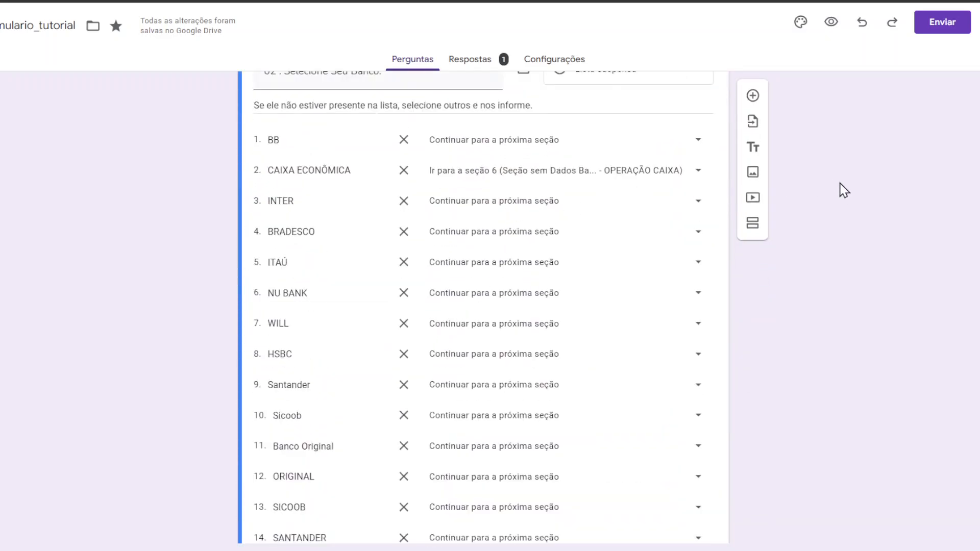
pyautogui.scroll(-7, 840, 199)
pyautogui.scroll(-10, 847, 219)
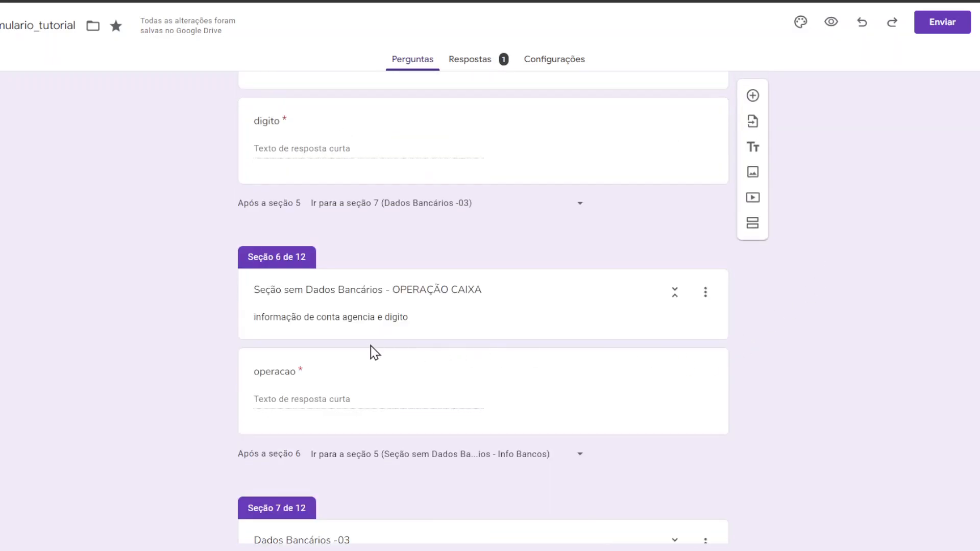
pyautogui.scroll(7, 727, 365)
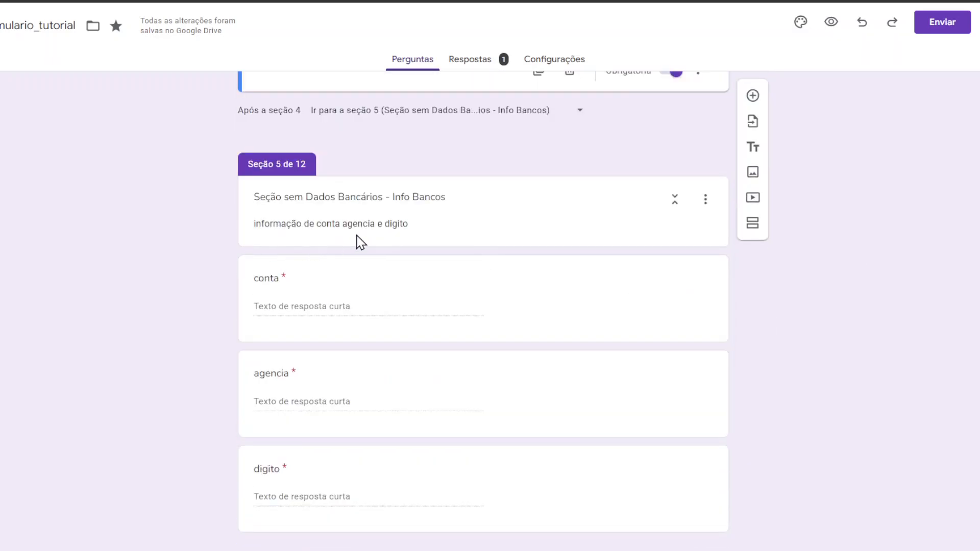
pyautogui.scroll(-10, 341, 246)
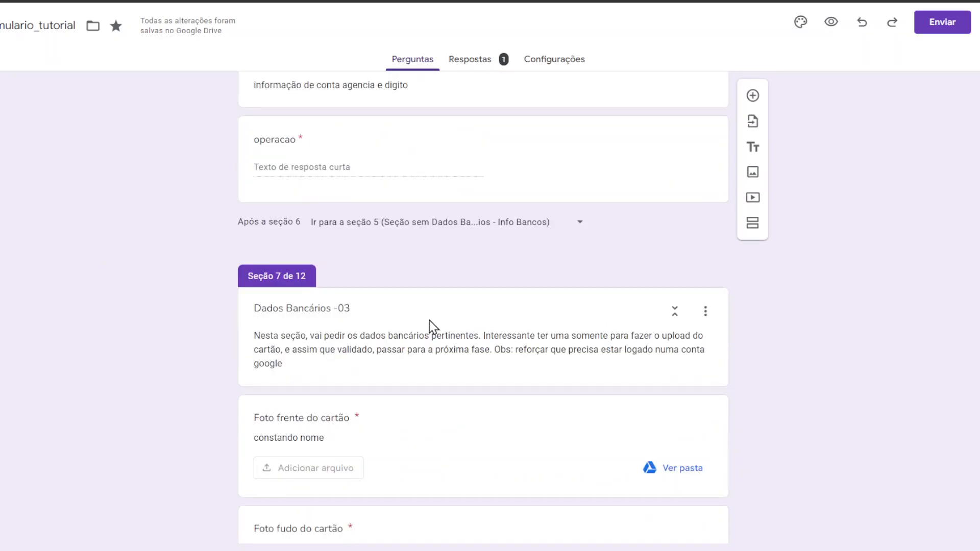
pyautogui.scroll(20, 525, 304)
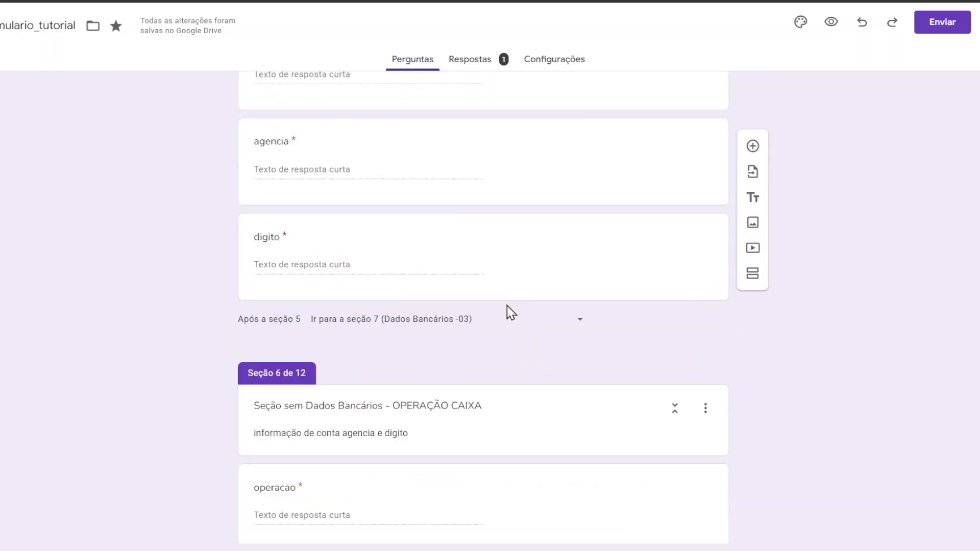
pyautogui.scroll(-3, 336, 361)
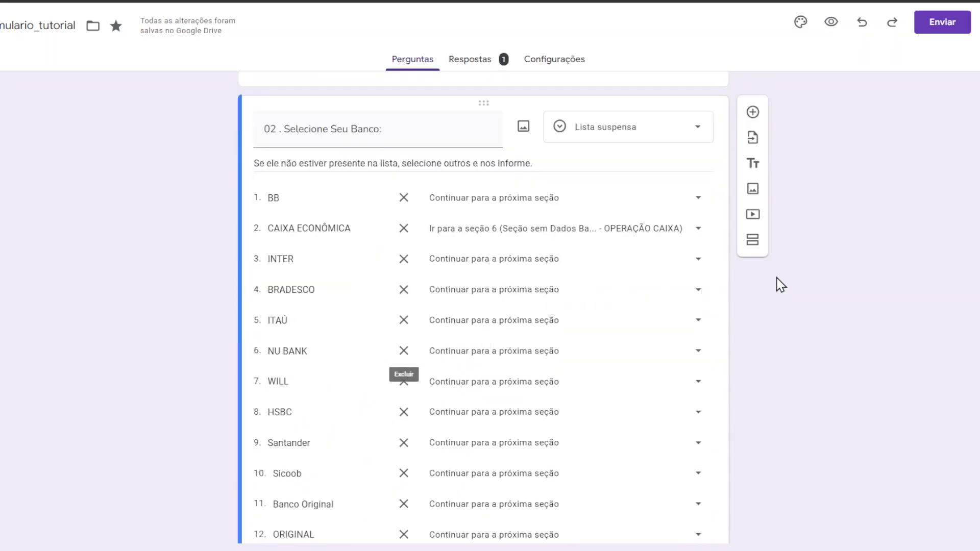
pyautogui.scroll(-8, 776, 285)
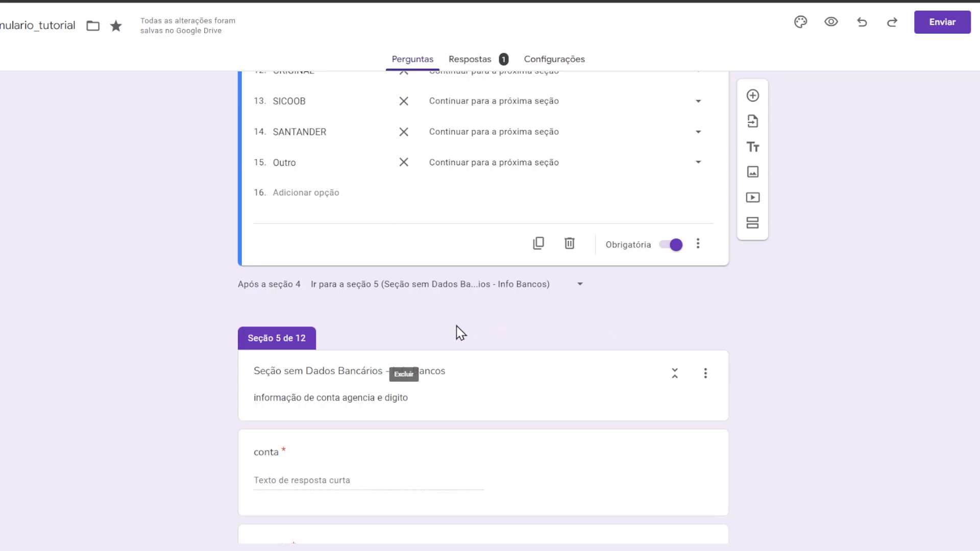
pyautogui.scroll(-3, 460, 320)
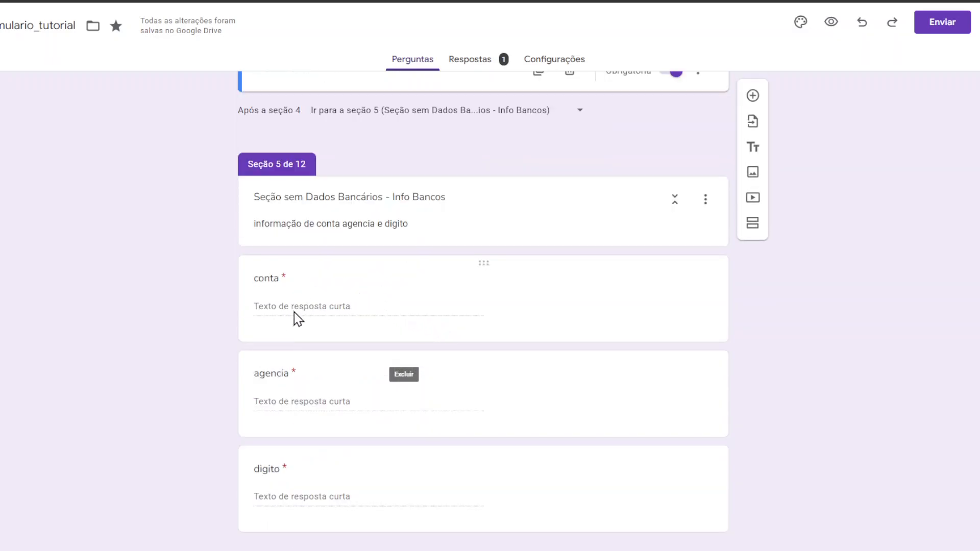
pyautogui.scroll(-2, 313, 473)
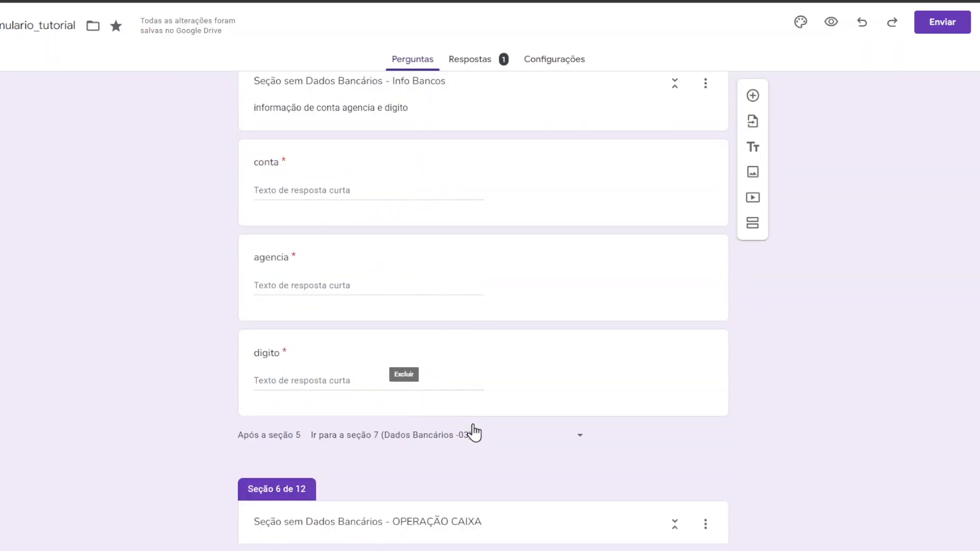
pyautogui.scroll(-2, 313, 413)
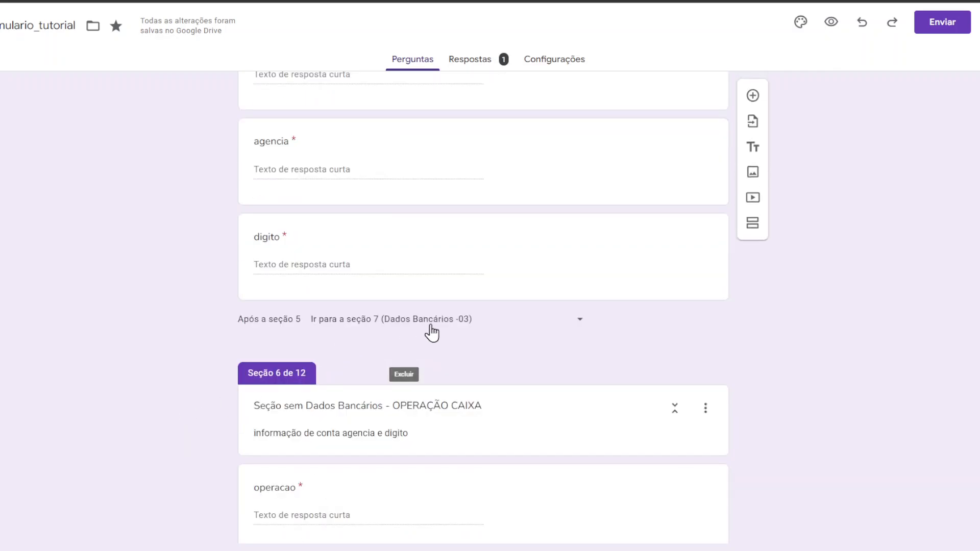
pyautogui.scroll(-4, 319, 343)
pyautogui.scroll(-3, 265, 351)
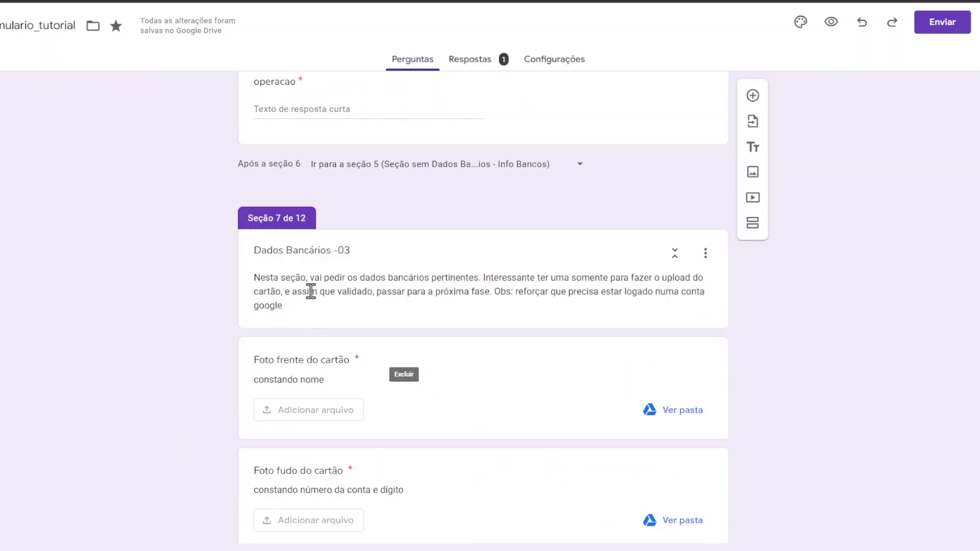
pyautogui.scroll(3, 347, 342)
pyautogui.scroll(2, 386, 317)
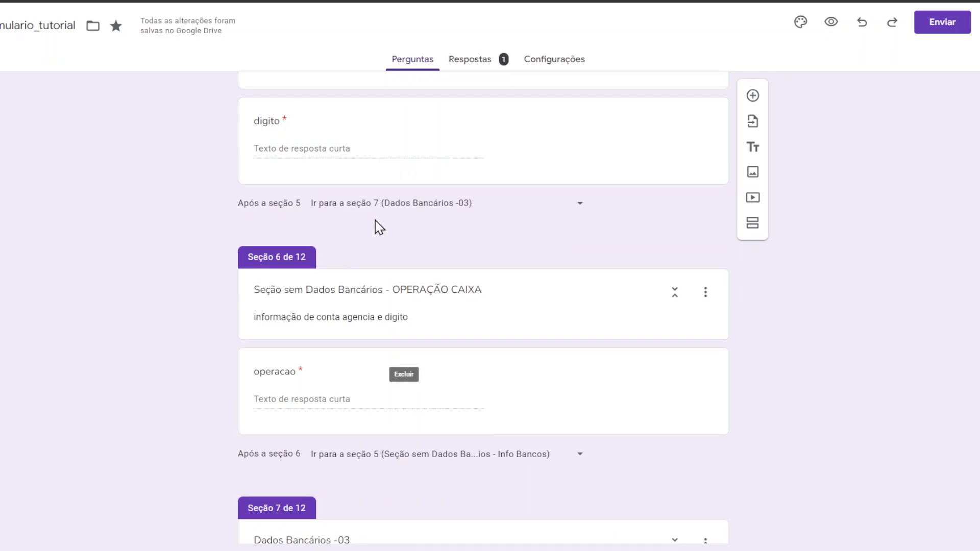
pyautogui.scroll(-2, 346, 261)
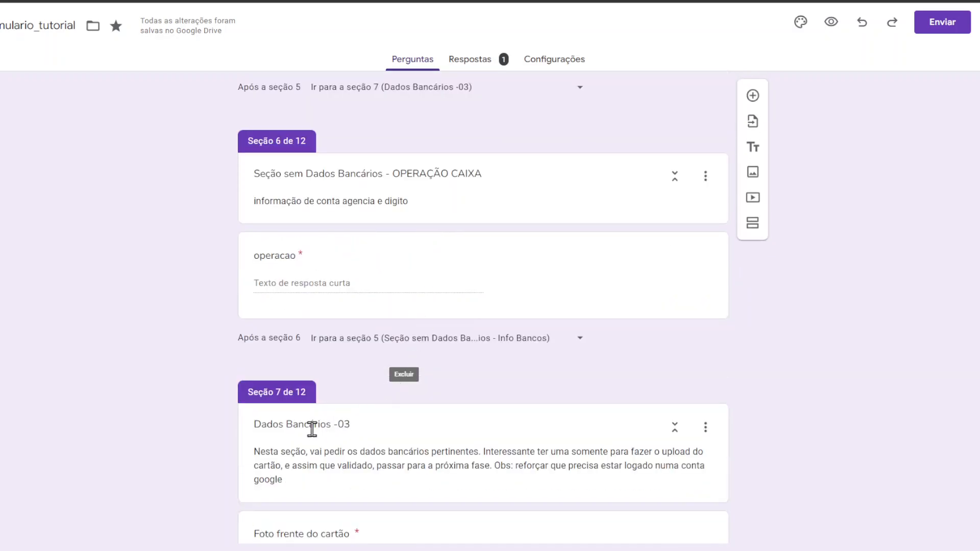
pyautogui.scroll(-5, 334, 428)
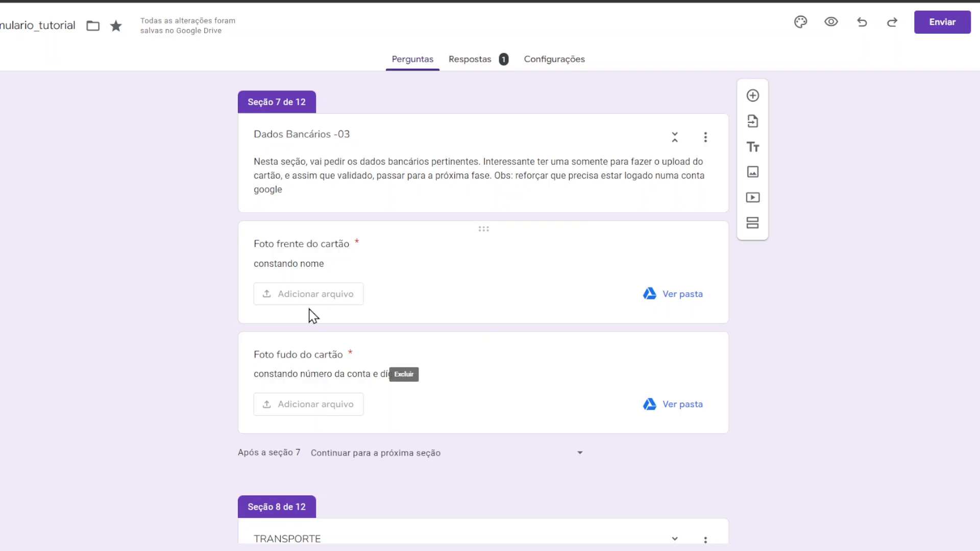
pyautogui.scroll(-4, 377, 316)
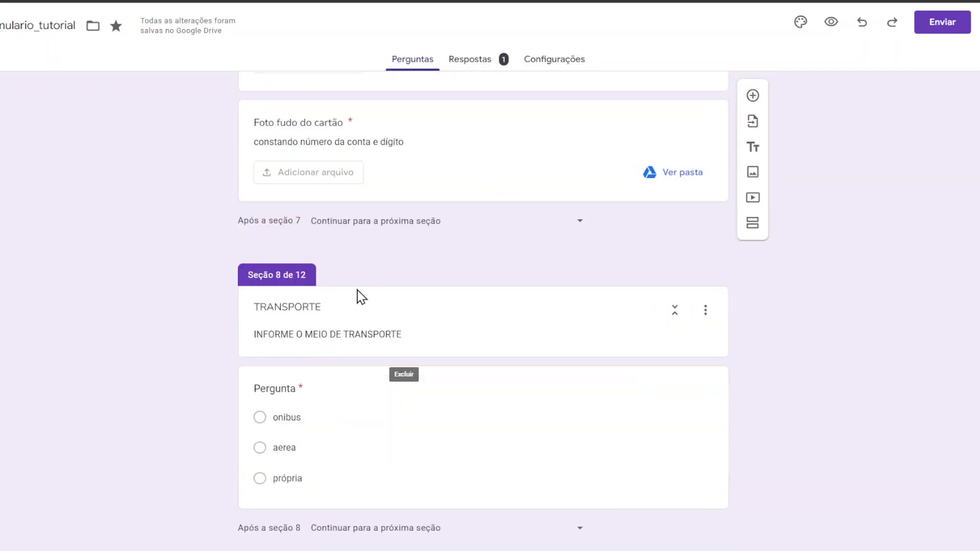
pyautogui.scroll(-3, 493, 304)
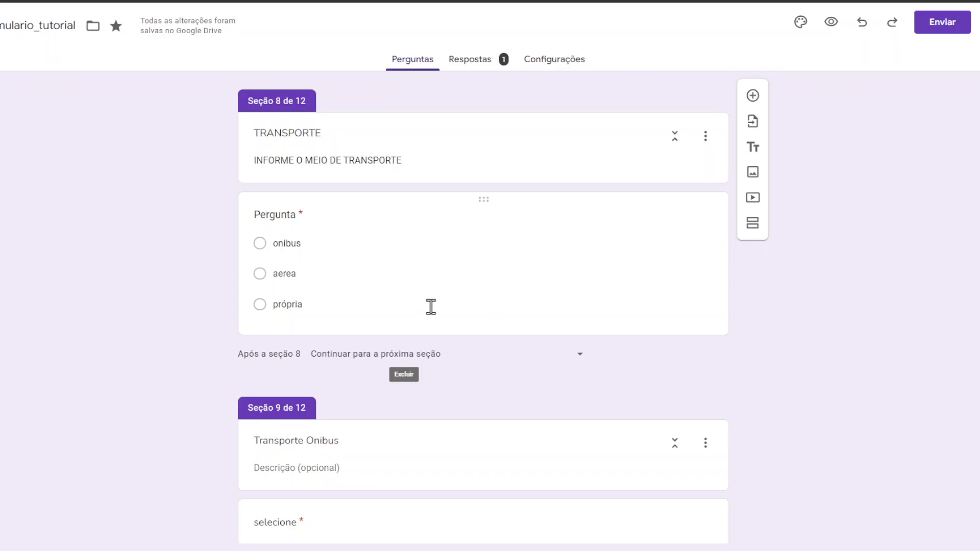
pyautogui.scroll(2, 429, 299)
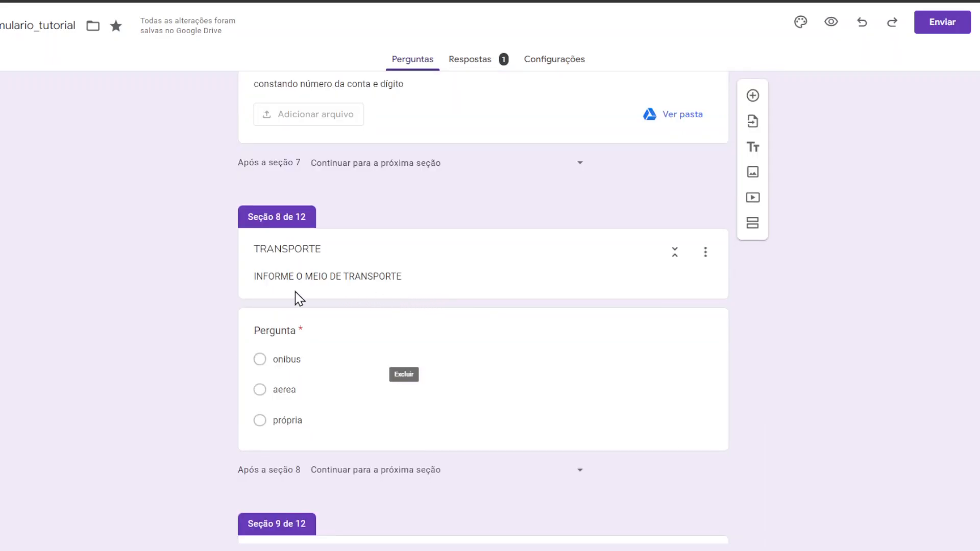
pyautogui.scroll(-3, 332, 277)
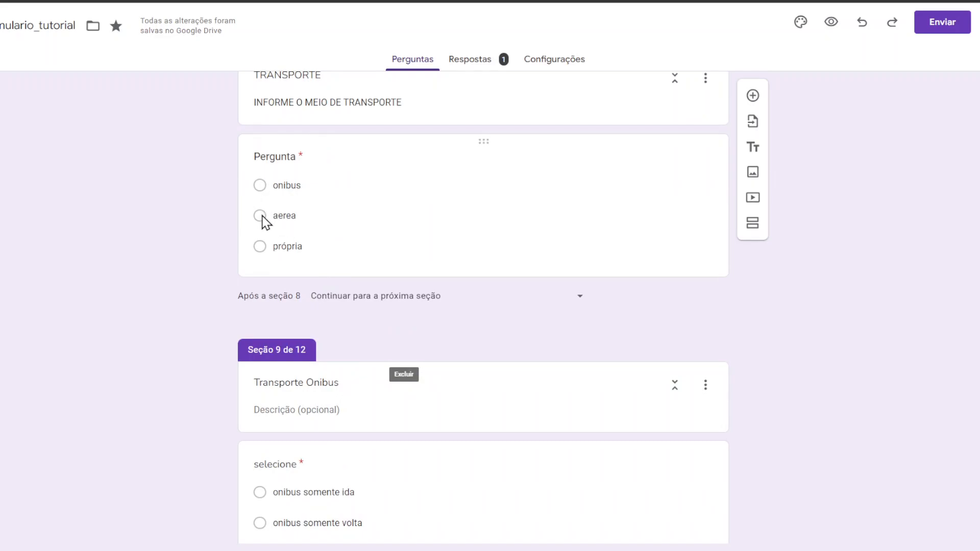
pyautogui.scroll(-9, 829, 255)
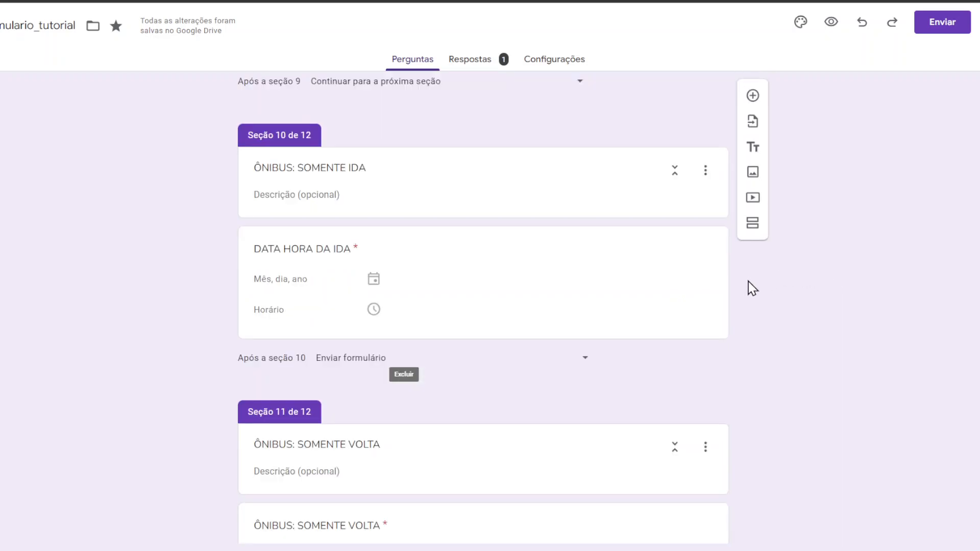
pyautogui.scroll(5, 749, 280)
pyautogui.scroll(-2, 329, 301)
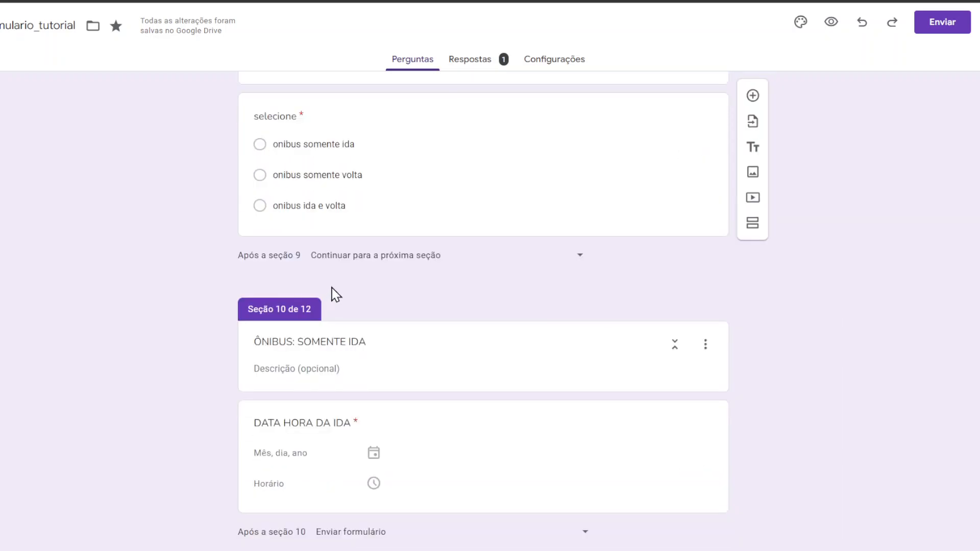
pyautogui.scroll(3, 347, 294)
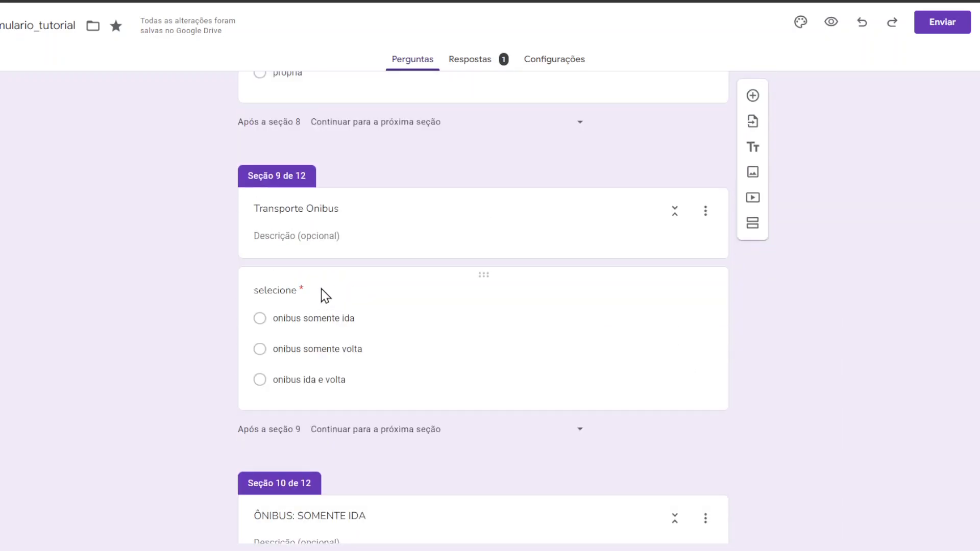
pyautogui.scroll(3, 304, 260)
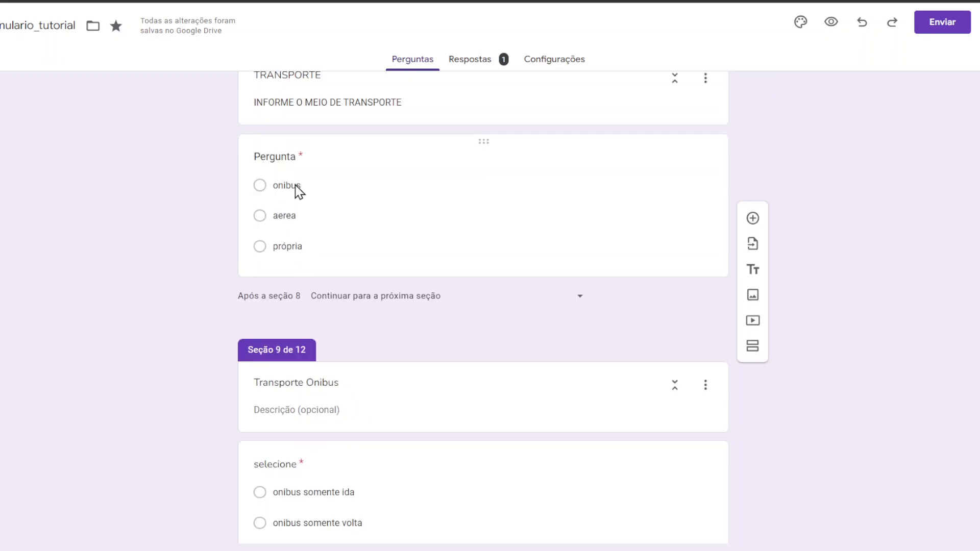
pyautogui.scroll(-2, 353, 313)
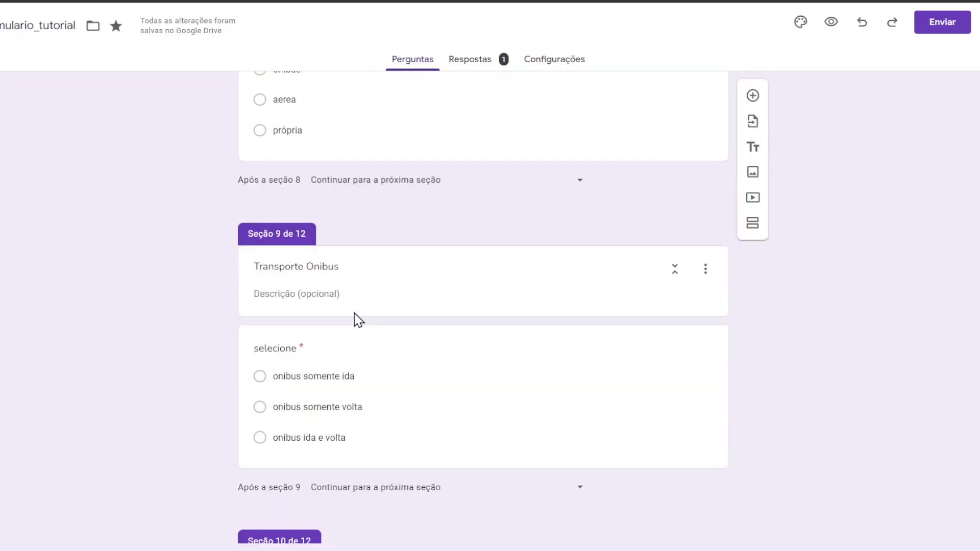
pyautogui.scroll(-2, 350, 319)
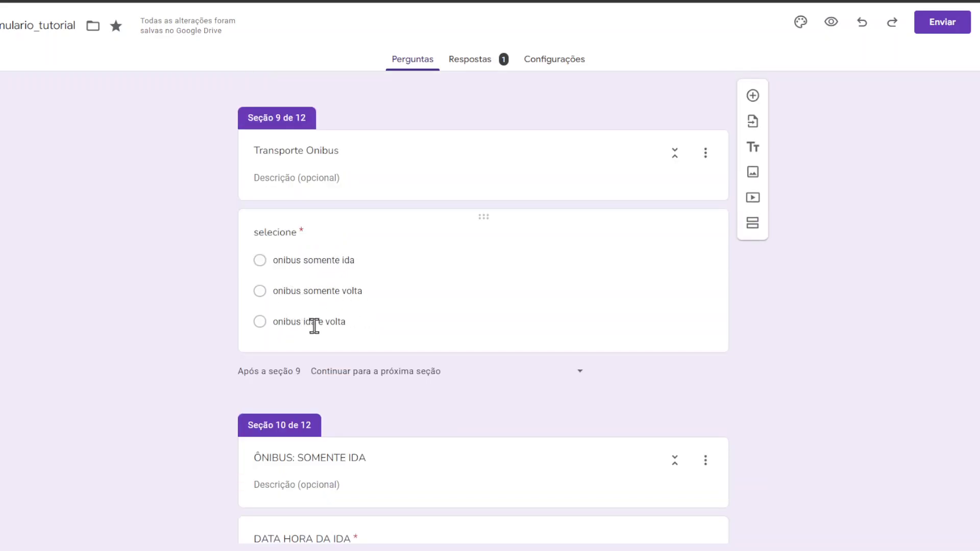
pyautogui.scroll(-4, 956, 331)
pyautogui.scroll(3, 924, 328)
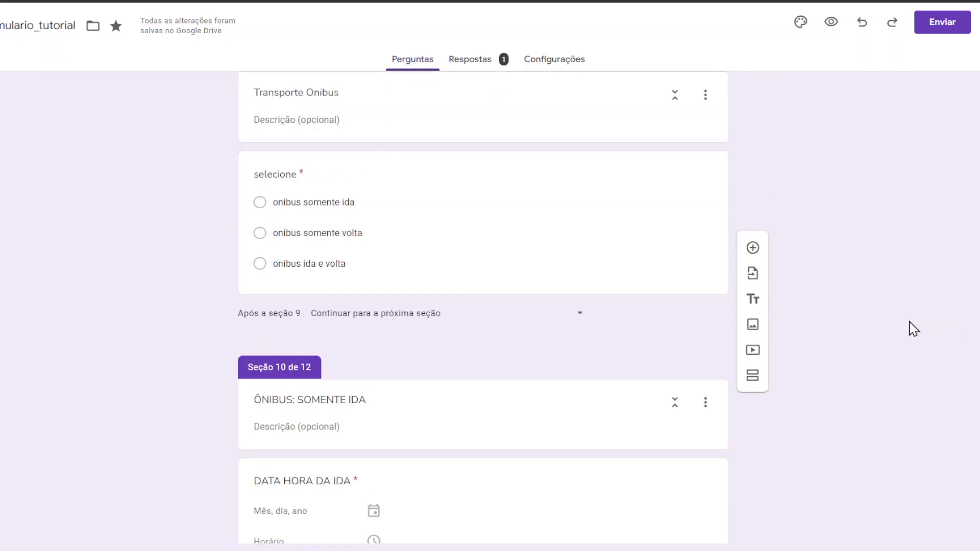
pyautogui.scroll(-3, 483, 263)
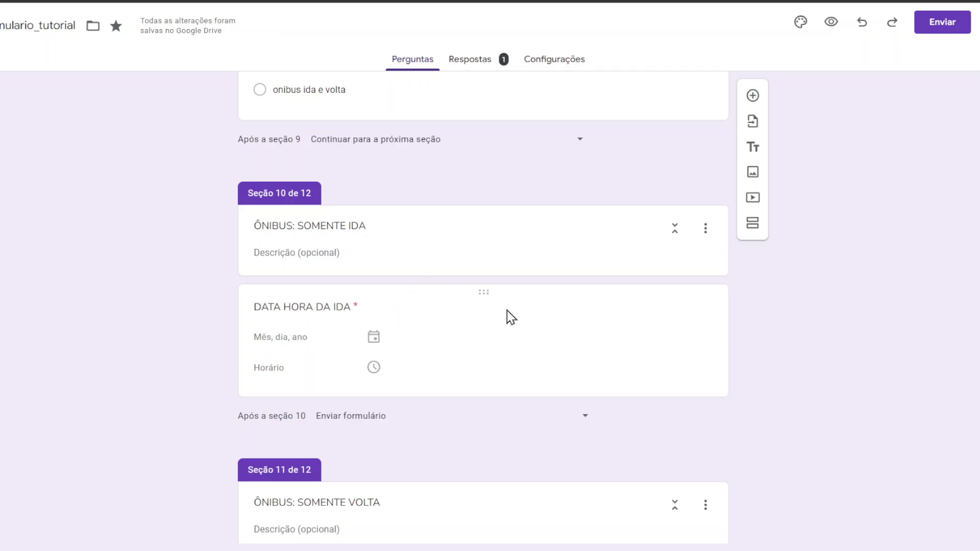
pyautogui.scroll(2, 817, 319)
pyautogui.scroll(-3, 806, 322)
pyautogui.scroll(4, 801, 322)
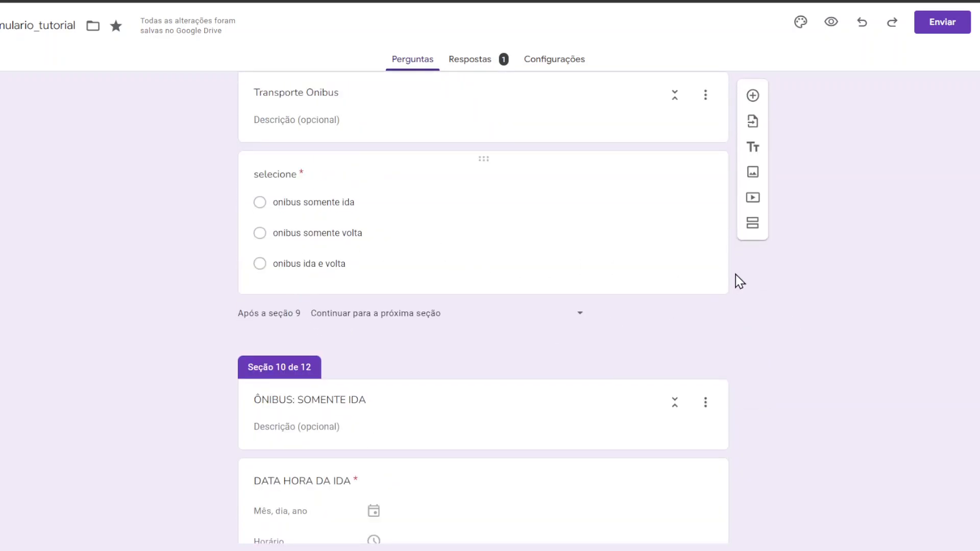
pyautogui.scroll(-9, 903, 291)
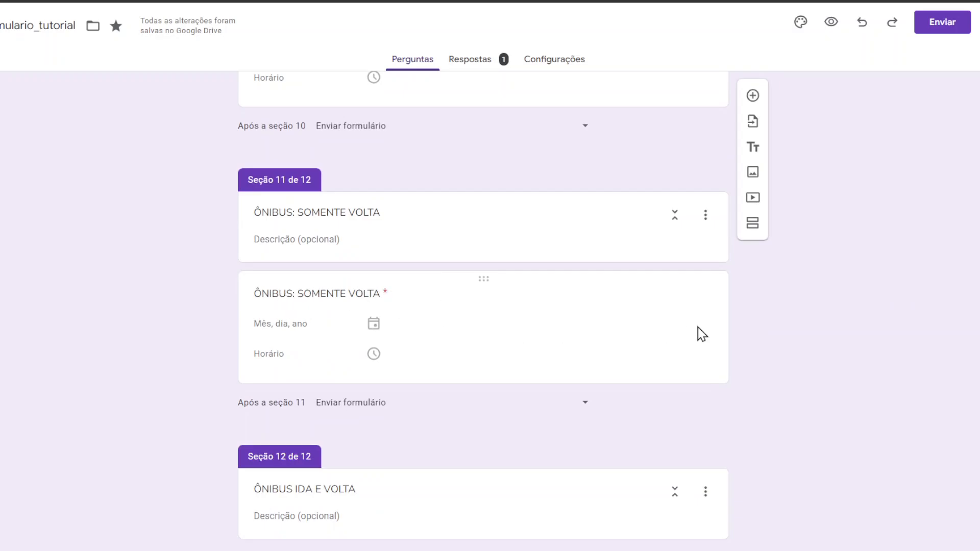
pyautogui.scroll(9, 776, 332)
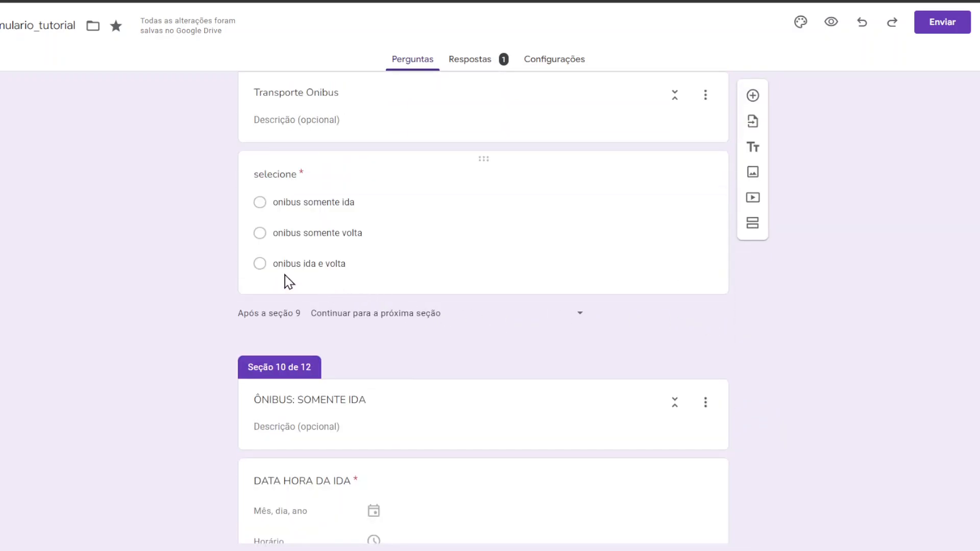
pyautogui.scroll(-14, 294, 273)
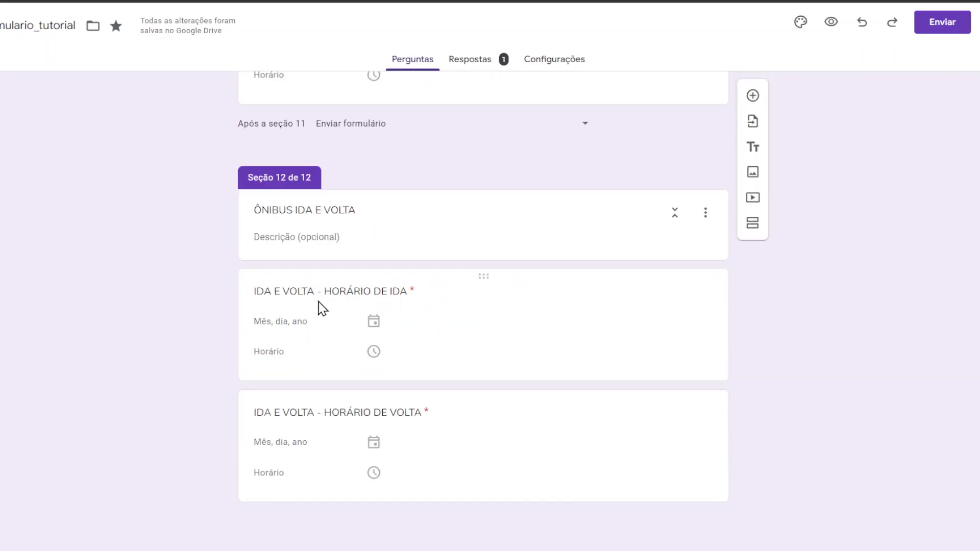
pyautogui.scroll(10, 304, 255)
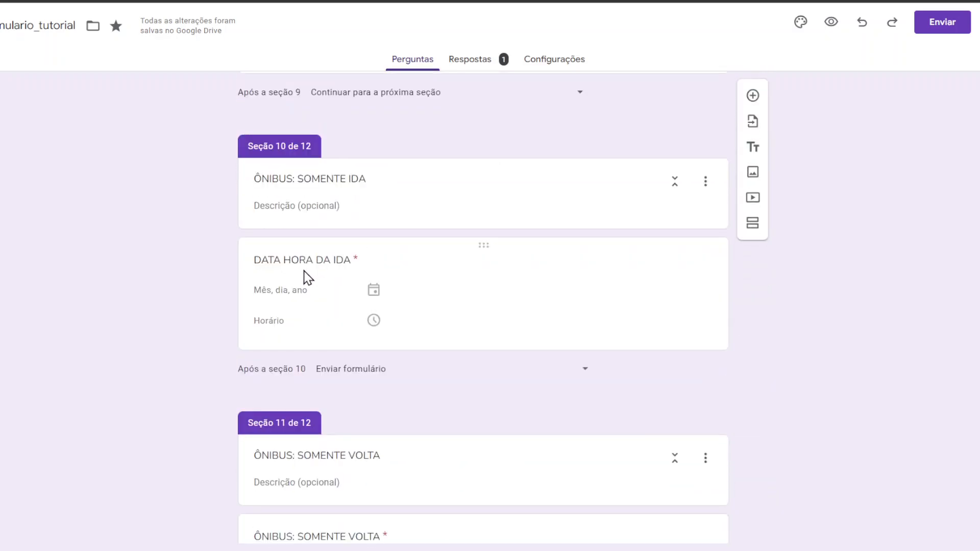
pyautogui.scroll(6, 297, 279)
# Step: Select the bank selection question, then return to the top section 'Formulário Tutorial' with its E-mail field
pyautogui.click(403, 331)
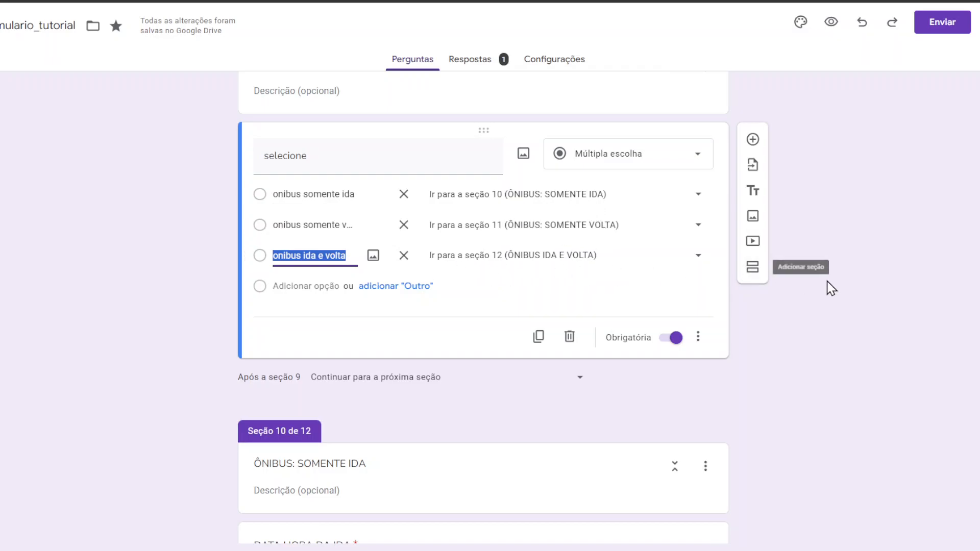
pyautogui.scroll(-10, 835, 293)
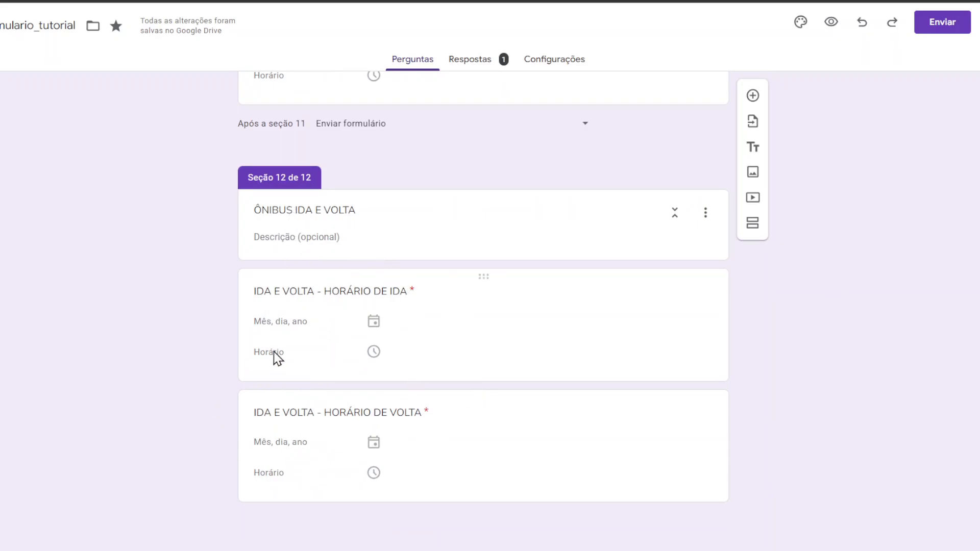
pyautogui.scroll(3, 449, 309)
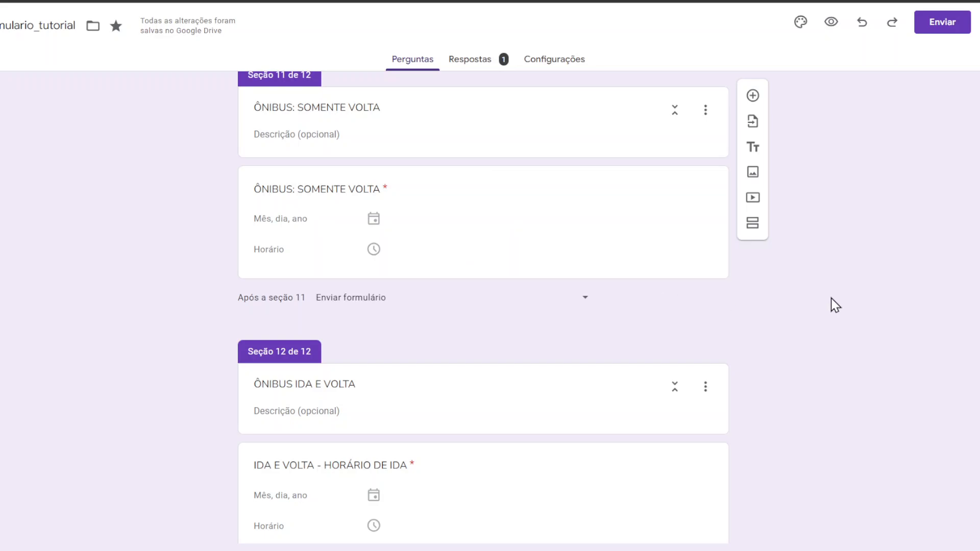
pyautogui.scroll(20, 831, 305)
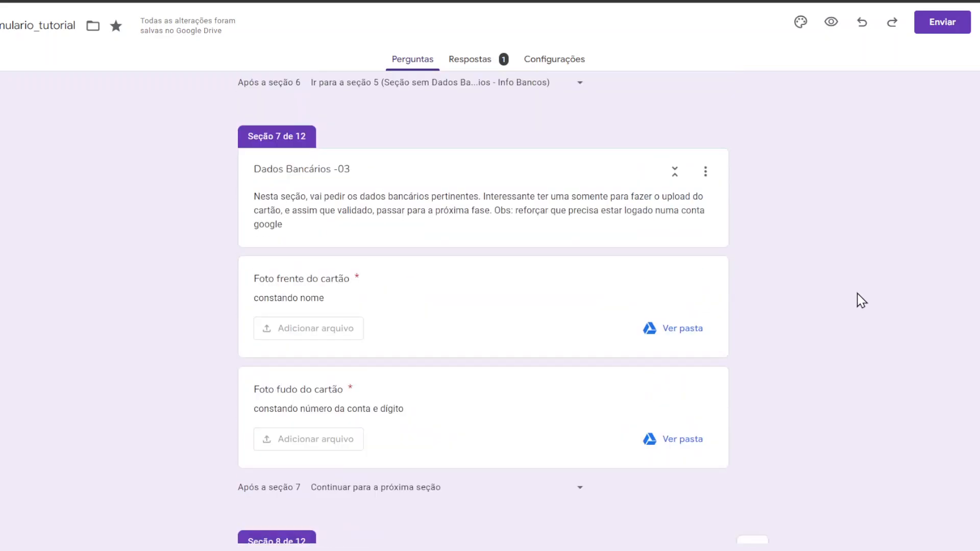
pyautogui.scroll(20, 862, 300)
pyautogui.scroll(20, 858, 296)
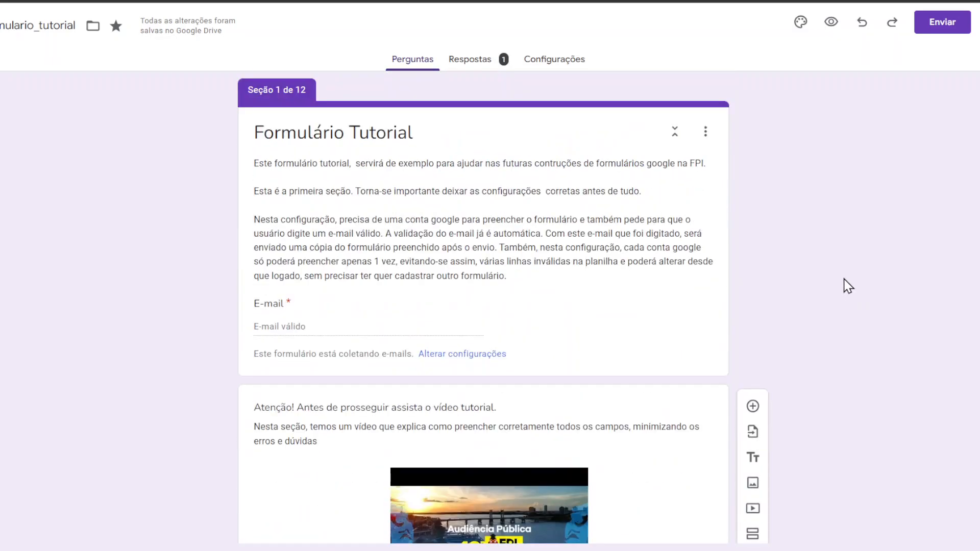
# Step: Check the Respostas summary and reopen the submitted response in edit mode
pyautogui.click(469, 66)
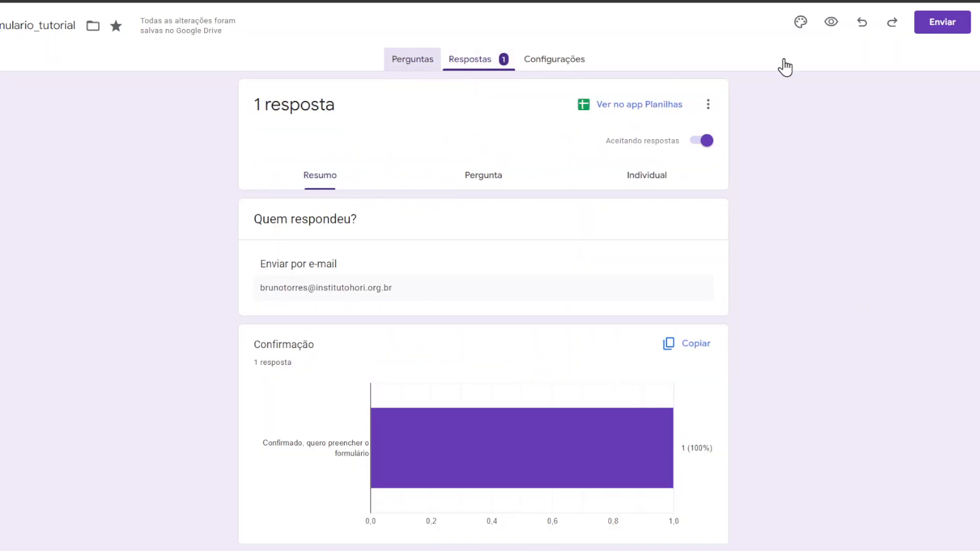
pyautogui.click(830, 27)
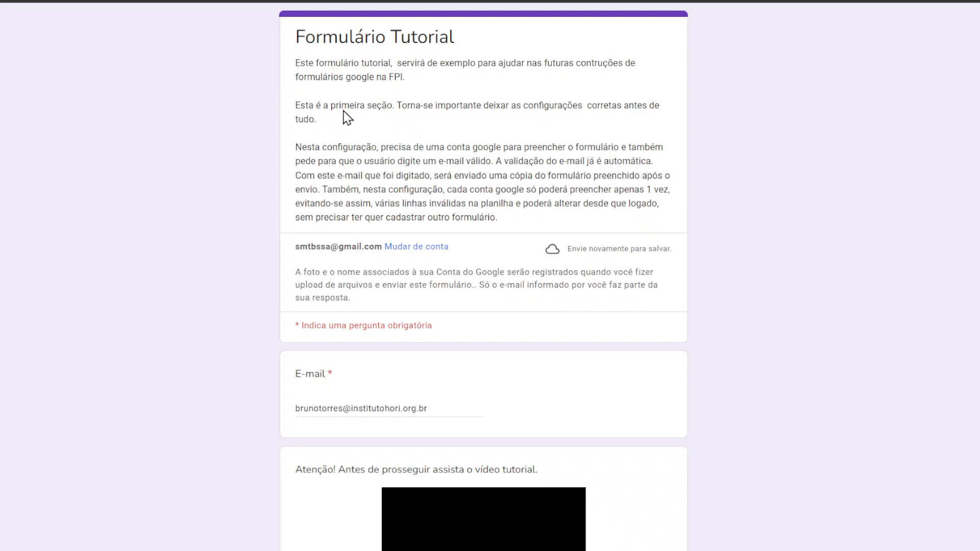
# Step: Highlight the stored e-mail, re-tick the required Confirmação box after its error, and advance to Dados Pessoais
pyautogui.scroll(-3, 358, 118)
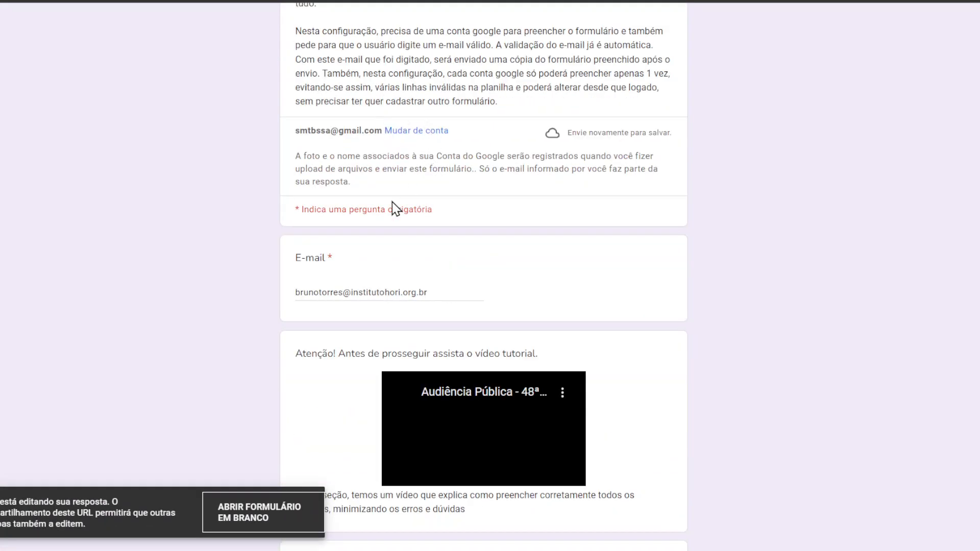
pyautogui.moveTo(308, 292); pyautogui.dragTo(322, 293)
pyautogui.moveTo(426, 294); pyautogui.dragTo(191, 286)
pyautogui.scroll(-5, 774, 171)
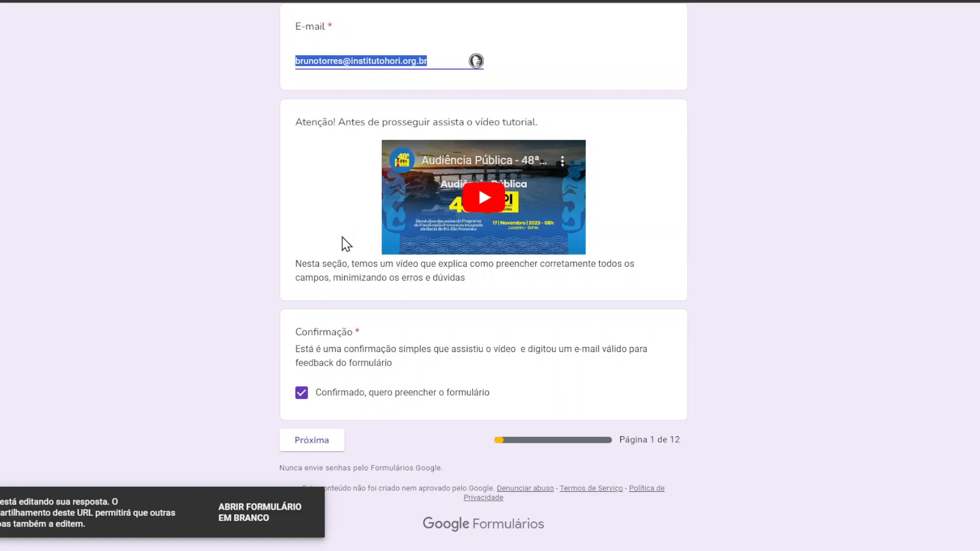
pyautogui.moveTo(320, 265); pyautogui.dragTo(524, 264)
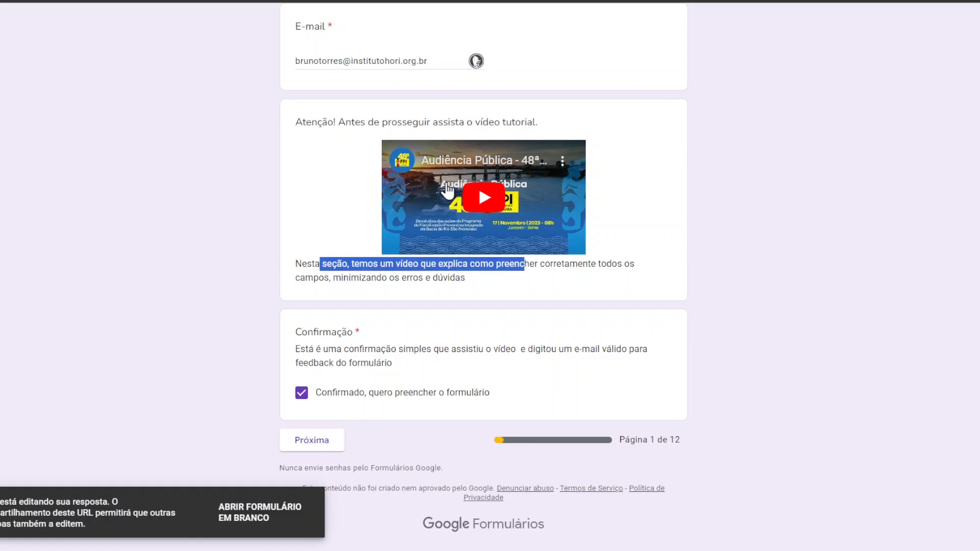
pyautogui.click(301, 395)
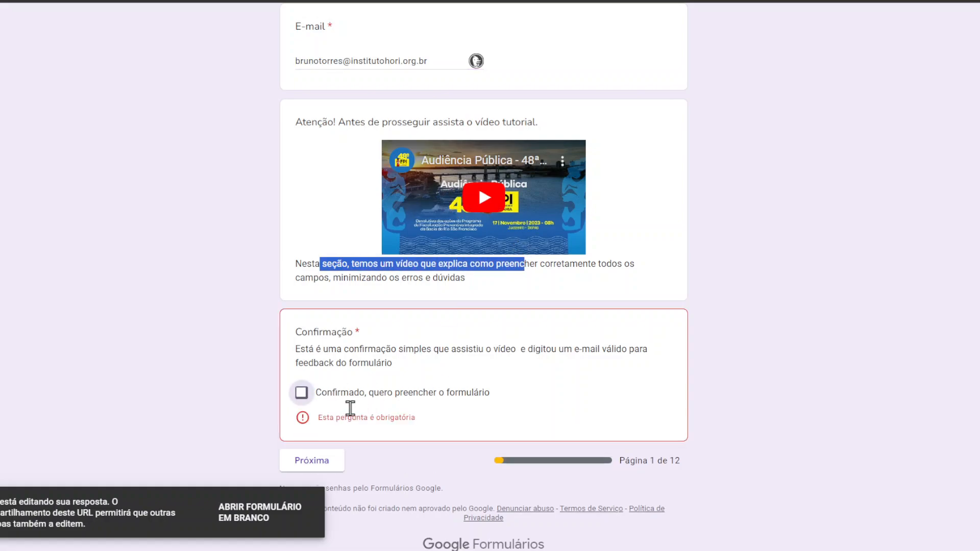
pyautogui.click(303, 396)
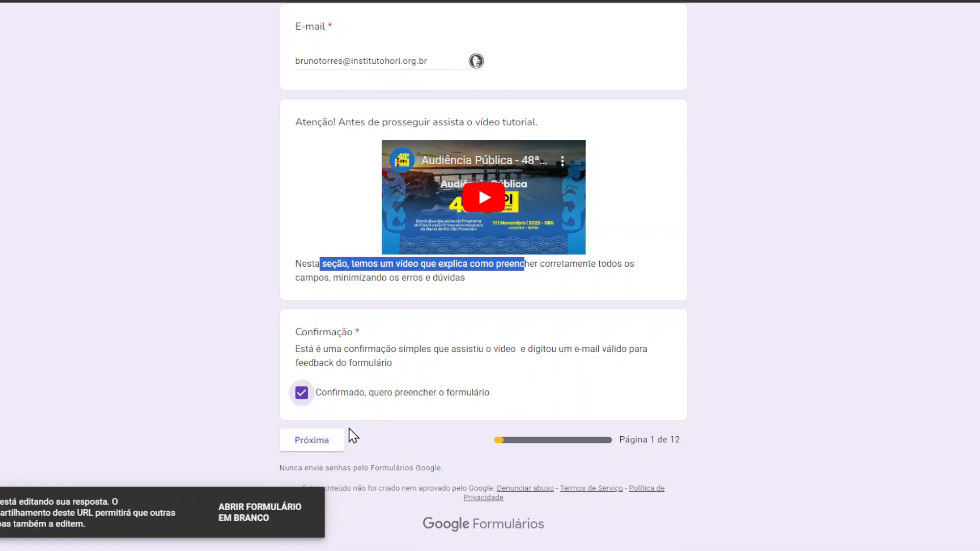
pyautogui.click(332, 451)
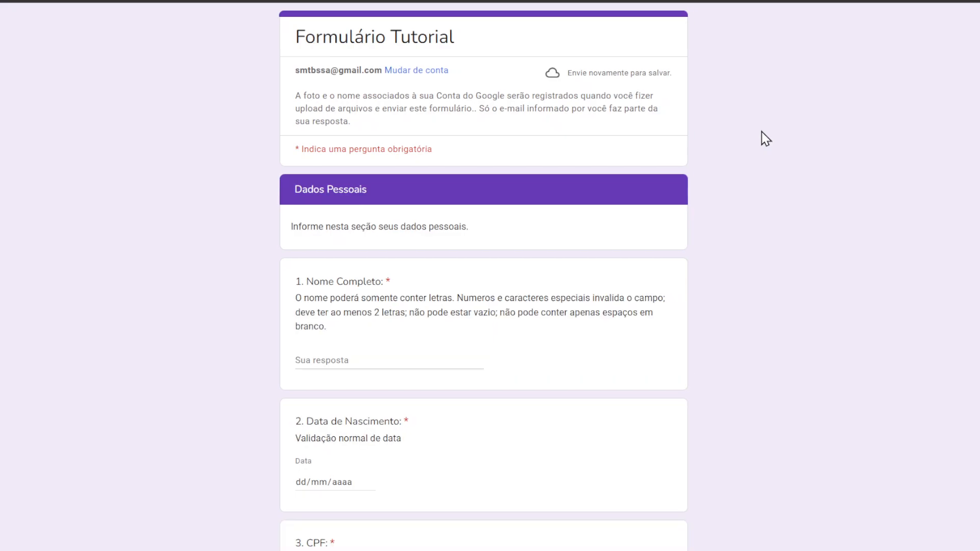
# Step: Replace the Nome Completo answer with a new name
pyautogui.scroll(-3, 740, 147)
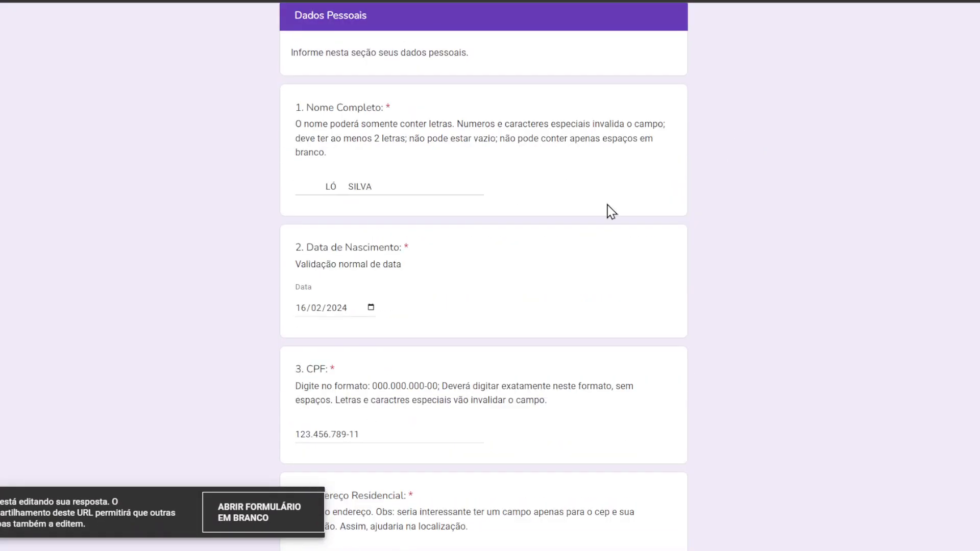
pyautogui.moveTo(383, 187); pyautogui.dragTo(199, 194)
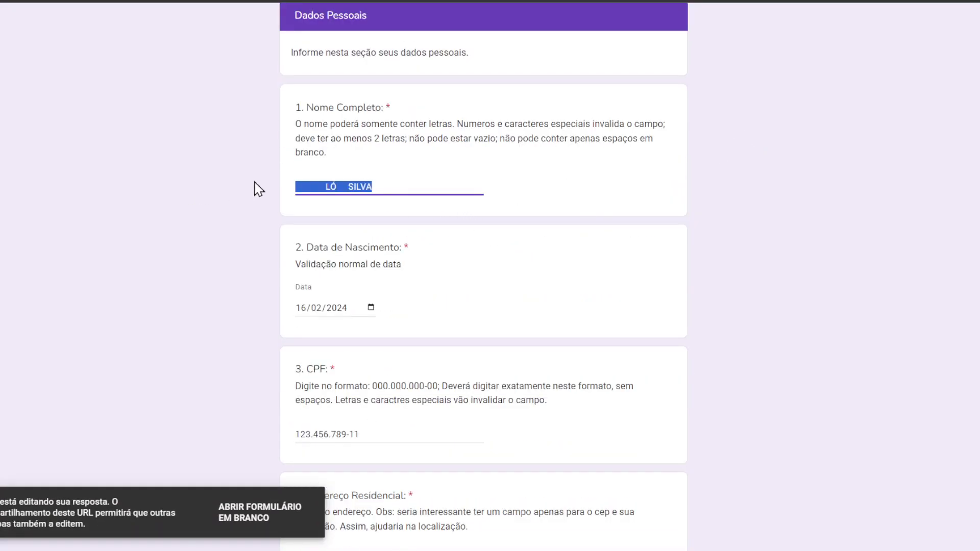
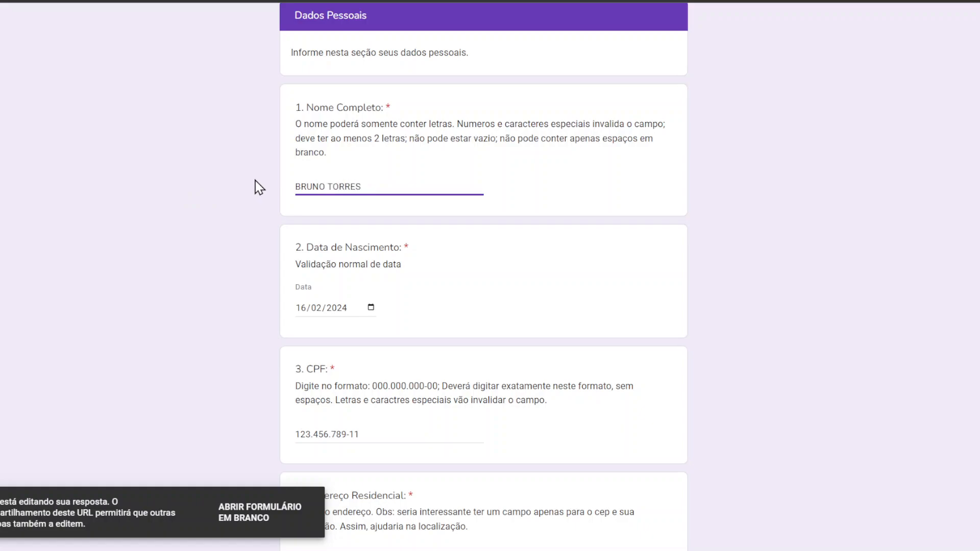
# Step: Change the birth date to 29/06/2012 using the date picker
pyautogui.click(375, 309)
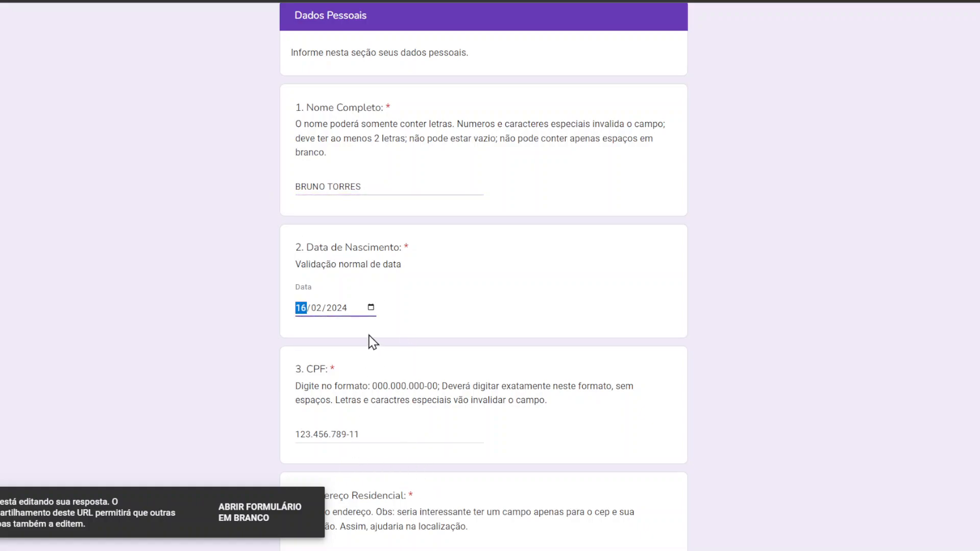
pyautogui.click(349, 414)
pyautogui.click(352, 404)
pyautogui.click(423, 485)
# Step: Enter 'SDFSDF' as the CPF to trigger its format error, then replace it with pasted digits
pyautogui.scroll(-3, 593, 361)
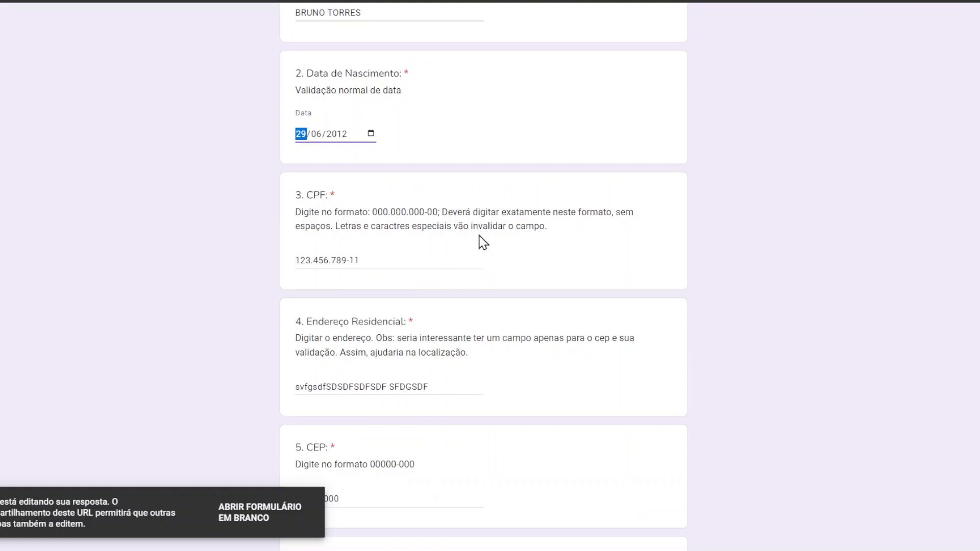
pyautogui.click(419, 260)
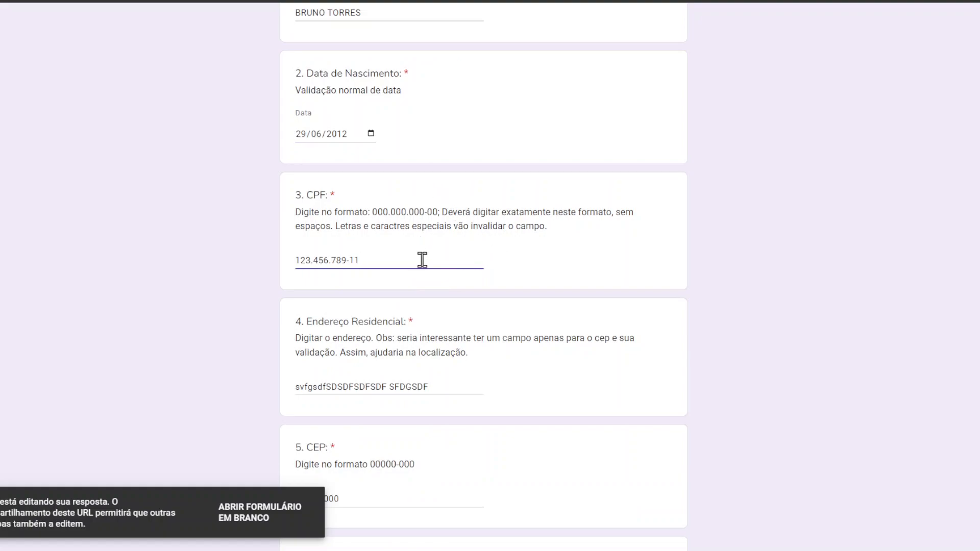
pyautogui.moveTo(422, 260); pyautogui.dragTo(17, 253)
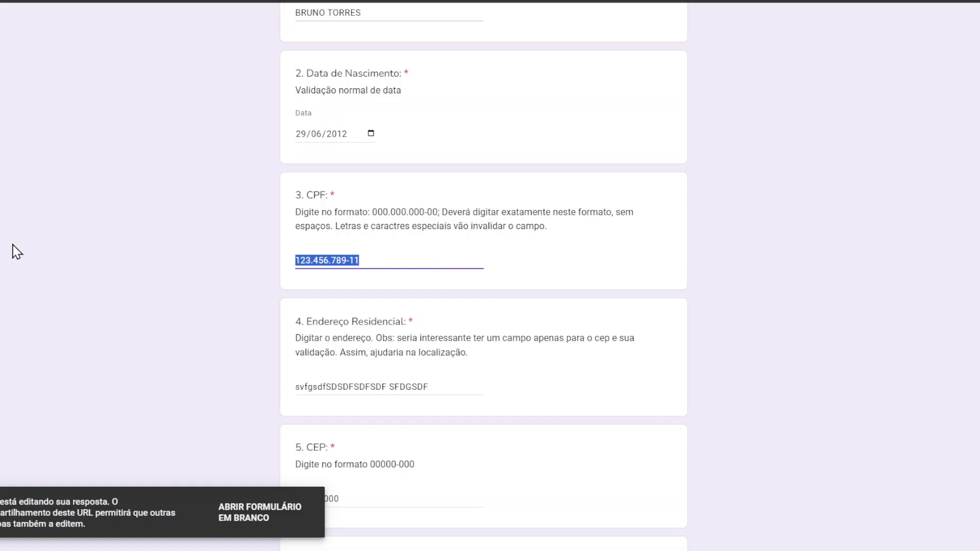
pyautogui.write('SDFSDF')
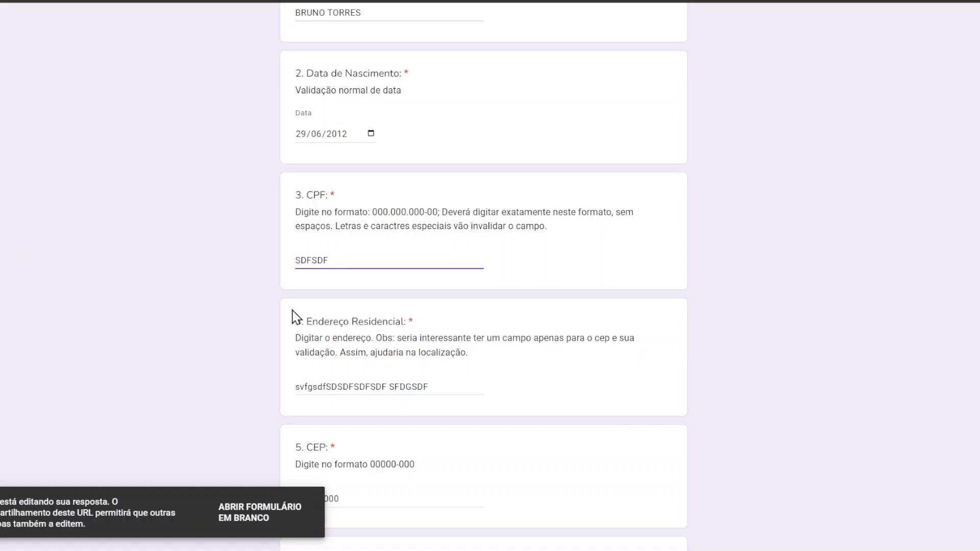
pyautogui.click(339, 369)
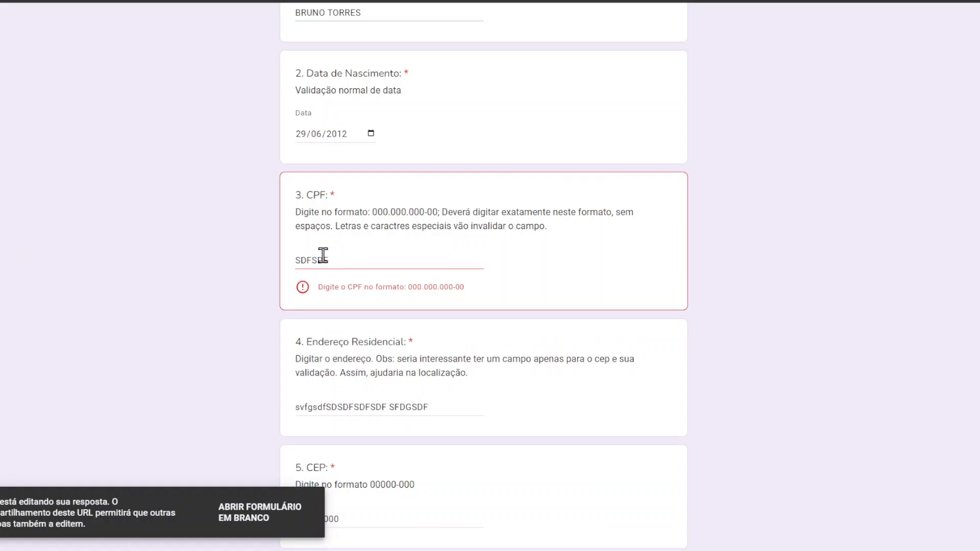
pyautogui.press('Tab')
pyautogui.click(346, 260)
pyautogui.hotkey('ctrl', 'a')
pyautogui.write('123456789')
# Step: Fix the CPF to the 000.000.000-00 format by adding the dot, dash and missing digits
pyautogui.click(338, 407)
pyautogui.click(315, 262)
pyautogui.write('.')
pyautogui.click(346, 259)
pyautogui.write('-')
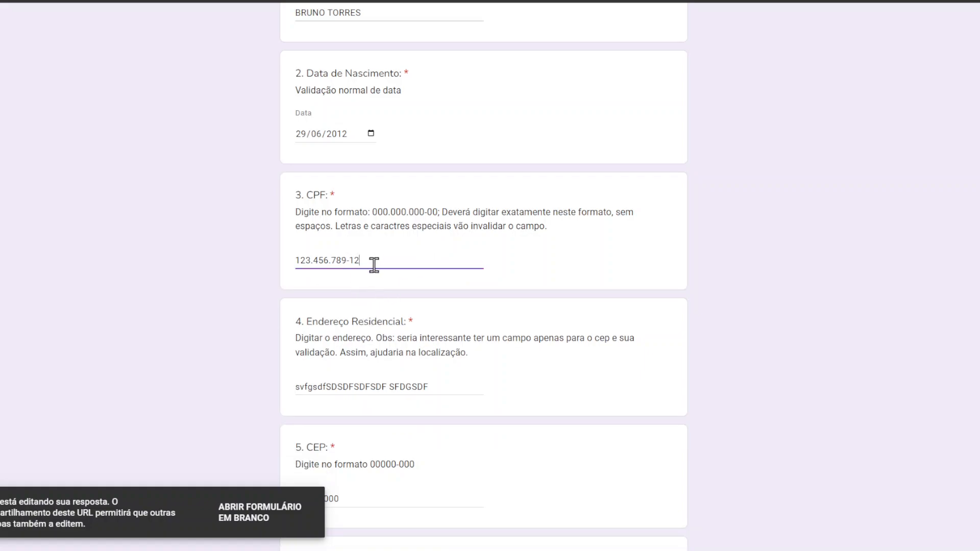
pyautogui.moveTo(369, 263); pyautogui.dragTo(293, 254)
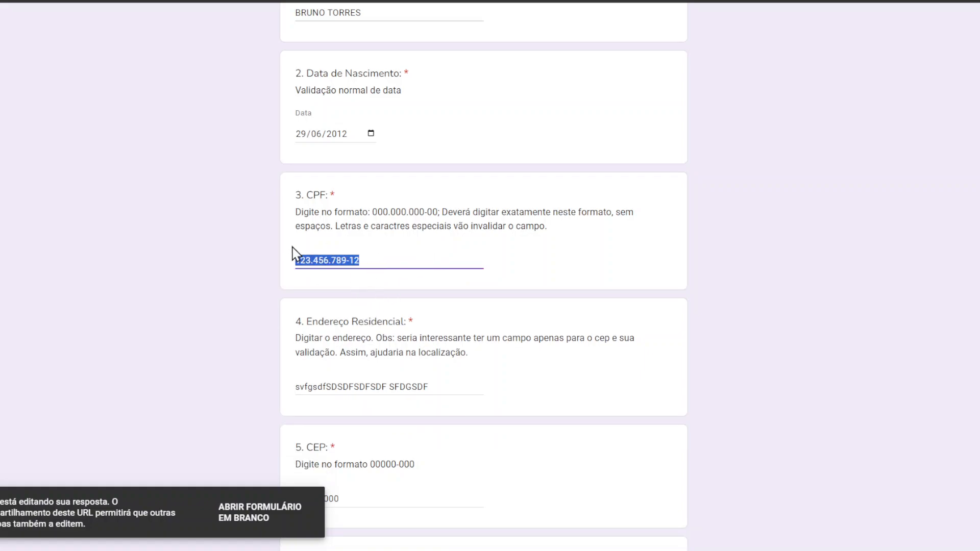
pyautogui.click(372, 256)
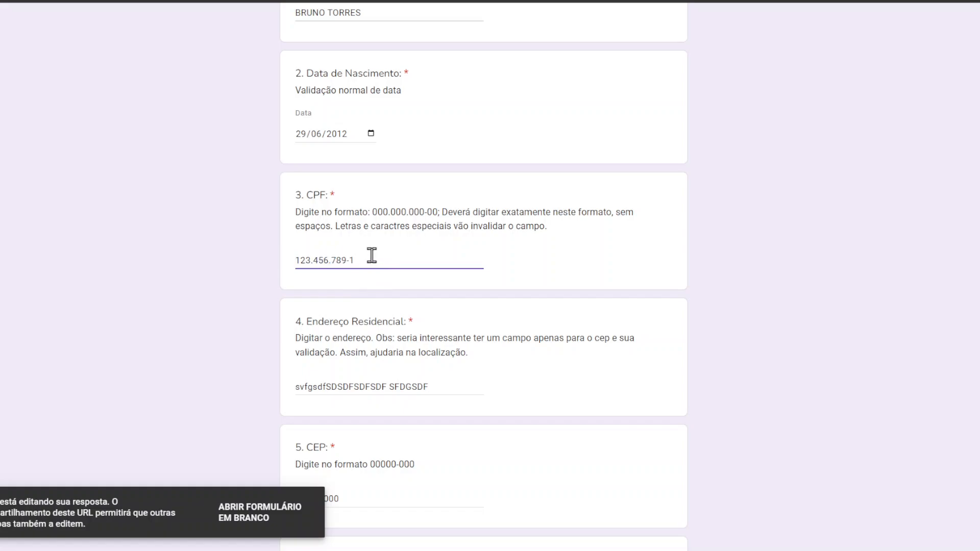
pyautogui.click(395, 381)
pyautogui.click(383, 258)
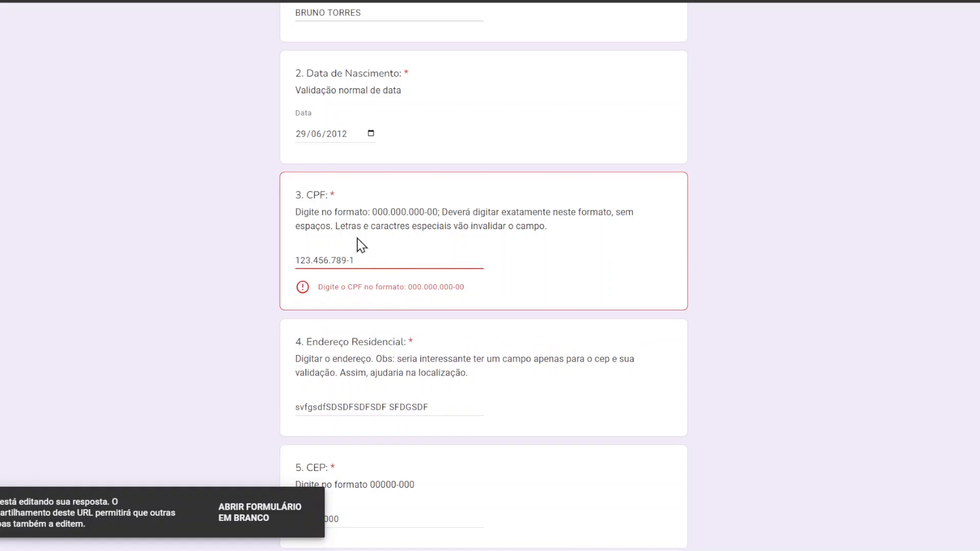
pyautogui.write('58')
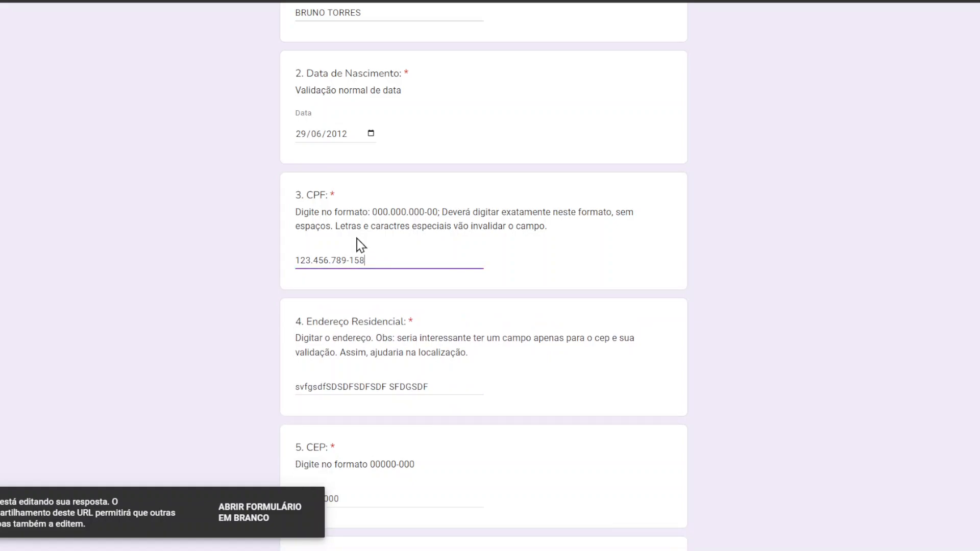
pyautogui.click(395, 398)
pyautogui.click(390, 259)
pyautogui.press('BackSpace')
# Step: Replace the residential address answer with 'SFSDFSDF SDFASDF SFGVSDGFSF'
pyautogui.scroll(-1, 372, 296)
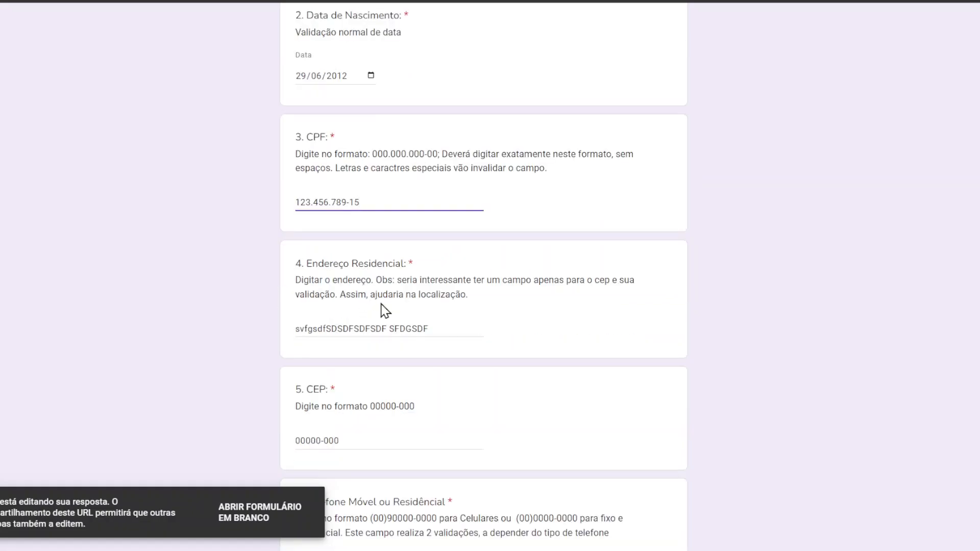
pyautogui.click(388, 325)
pyautogui.moveTo(438, 327); pyautogui.dragTo(131, 280)
pyautogui.write('SFSDFSDF SDFASDF ')
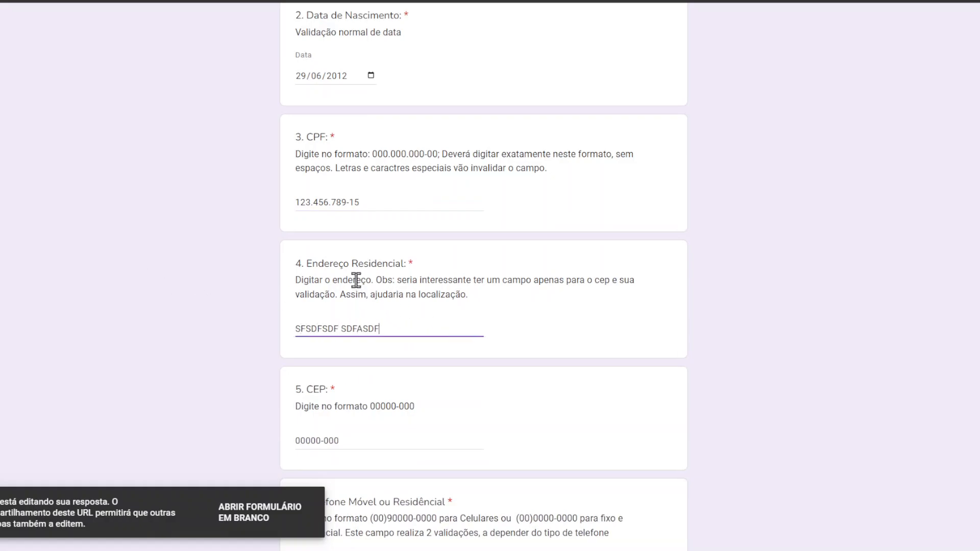
pyautogui.write('SFGVSDGFSF')
# Step: Overwrite the CEP answer with new digits, typing 4444 and changing the last digit to 5
pyautogui.scroll(-4, 378, 265)
pyautogui.click(297, 203)
pyautogui.moveTo(297, 203); pyautogui.dragTo(239, 232)
pyautogui.click(376, 217)
pyautogui.write('4444')
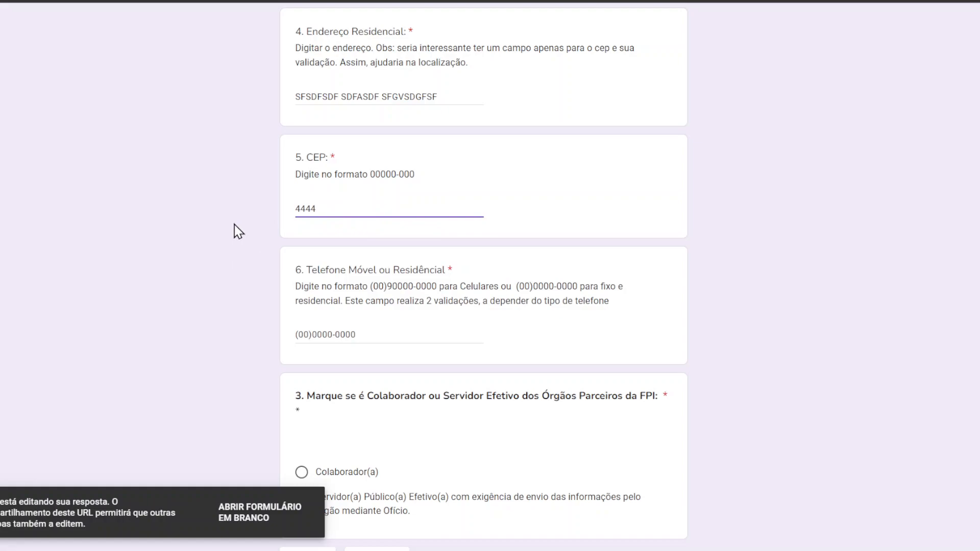
pyautogui.press('BackSpace')
pyautogui.write('55555-366')
# Step: Test the CEP validation with invalid letters, then correct it to a valid 00000-000 code
pyautogui.click(341, 332)
pyautogui.click(370, 209)
pyautogui.write('SFVGSDFSD')
pyautogui.moveTo(406, 209); pyautogui.dragTo(339, 209)
pyautogui.write('A')
pyautogui.click(363, 348)
pyautogui.click(362, 203)
pyautogui.press('BackSpace')
pyautogui.write('366')
pyautogui.click(353, 338)
pyautogui.click(362, 205)
pyautogui.press('BackSpace')
# Step: Retype the phone answer and add an extra digit 2 to trigger the format error
pyautogui.scroll(-2, 432, 276)
pyautogui.moveTo(386, 220); pyautogui.dragTo(164, 227)
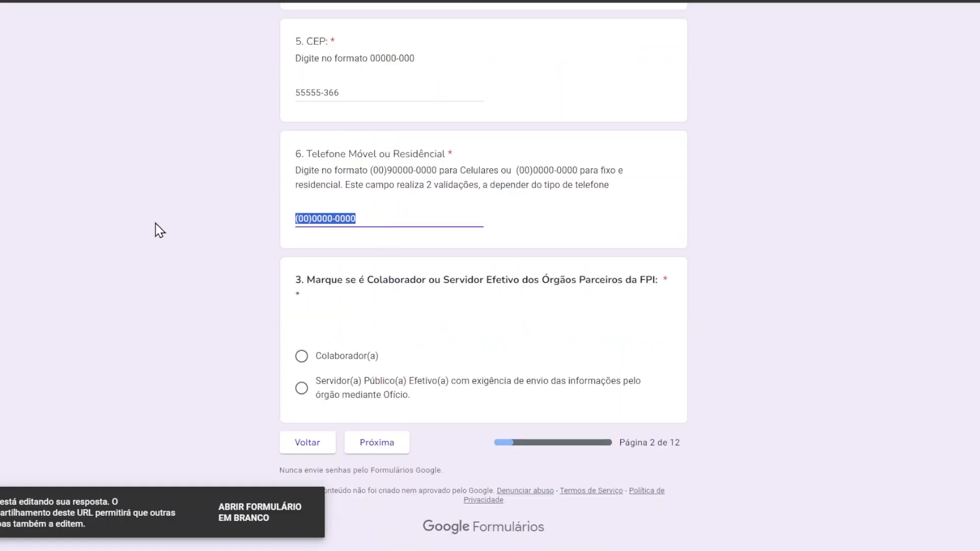
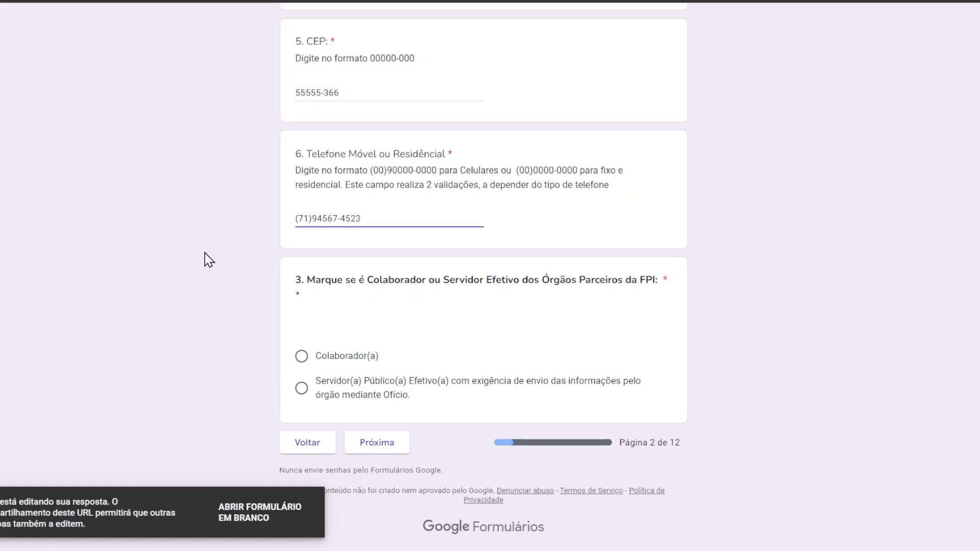
pyautogui.click(348, 371)
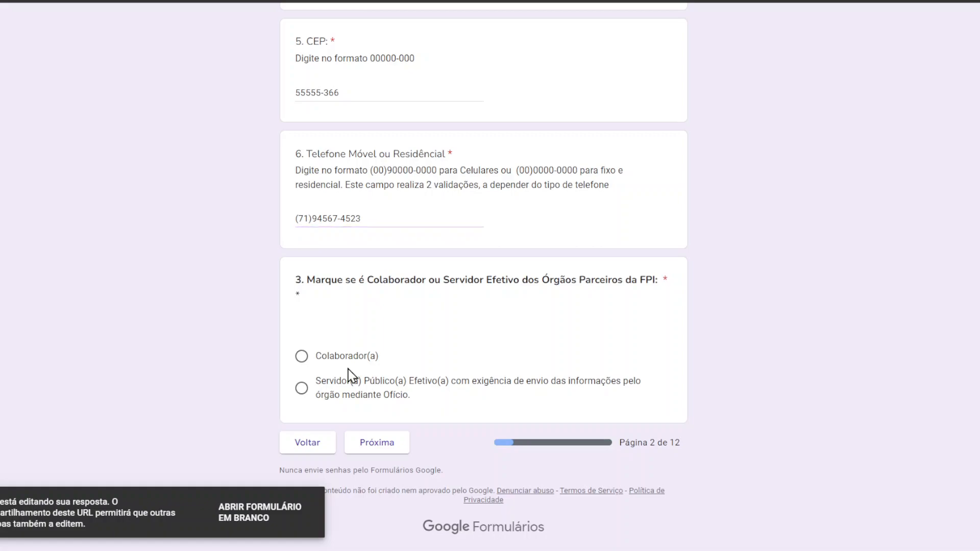
pyautogui.click(390, 215)
pyautogui.write('2')
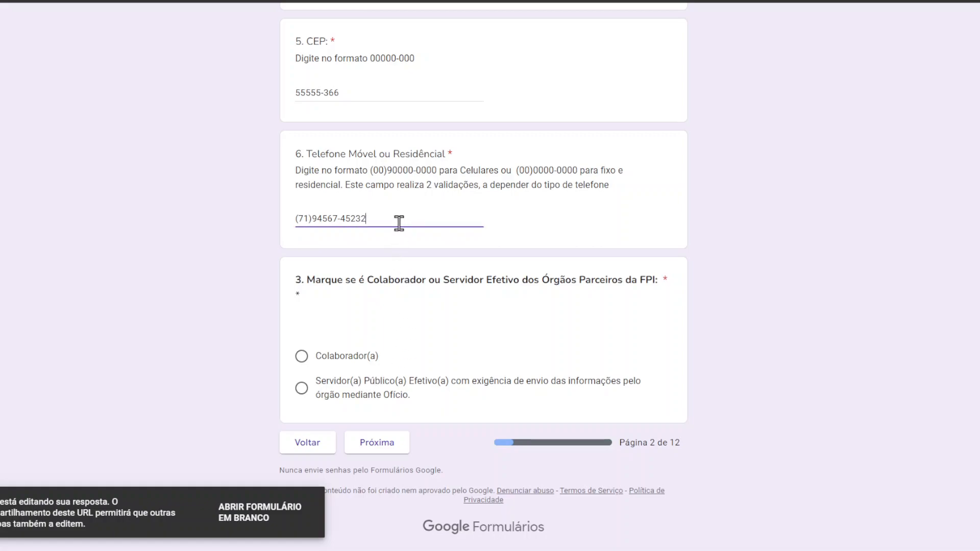
pyautogui.click(327, 220)
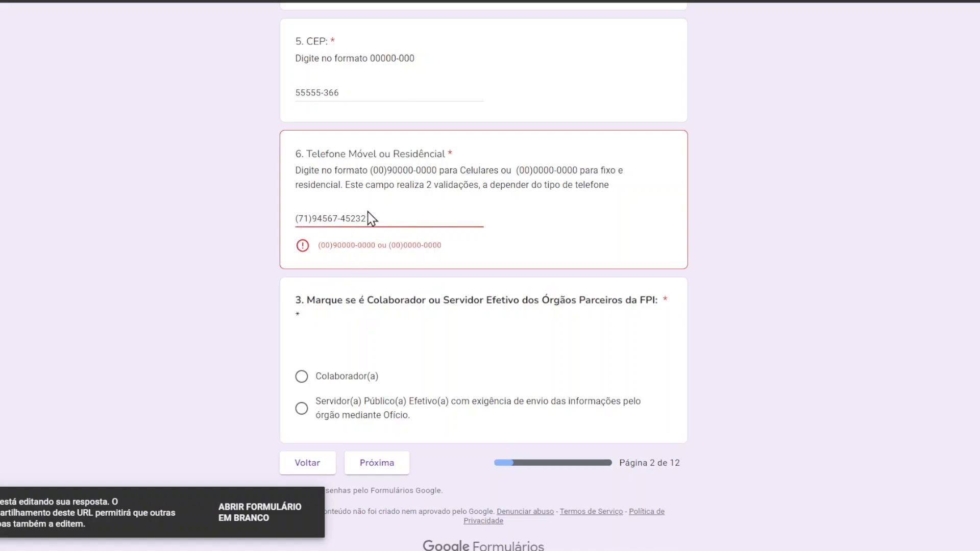
pyautogui.press('BackSpace')
pyautogui.click(373, 219)
pyautogui.press('BackSpace')
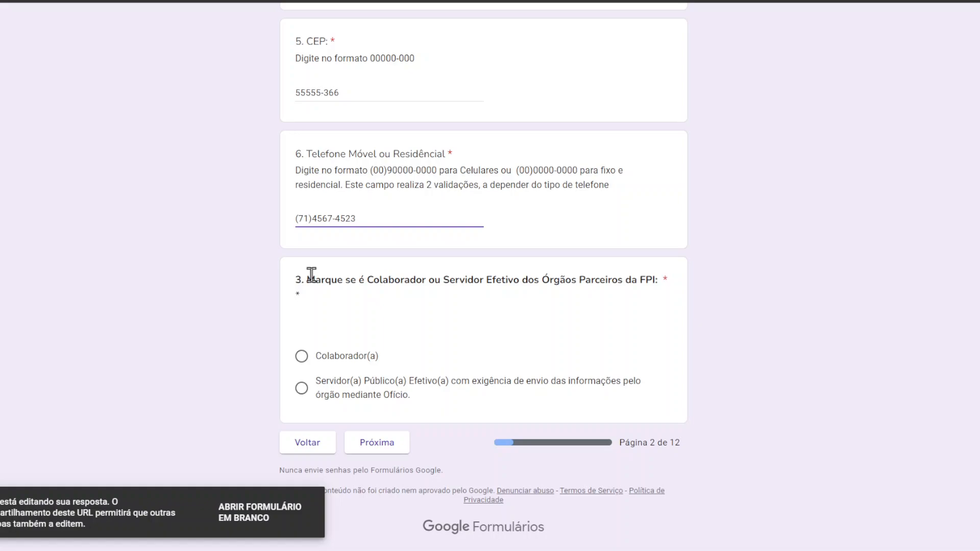
pyautogui.moveTo(306, 278); pyautogui.dragTo(678, 289)
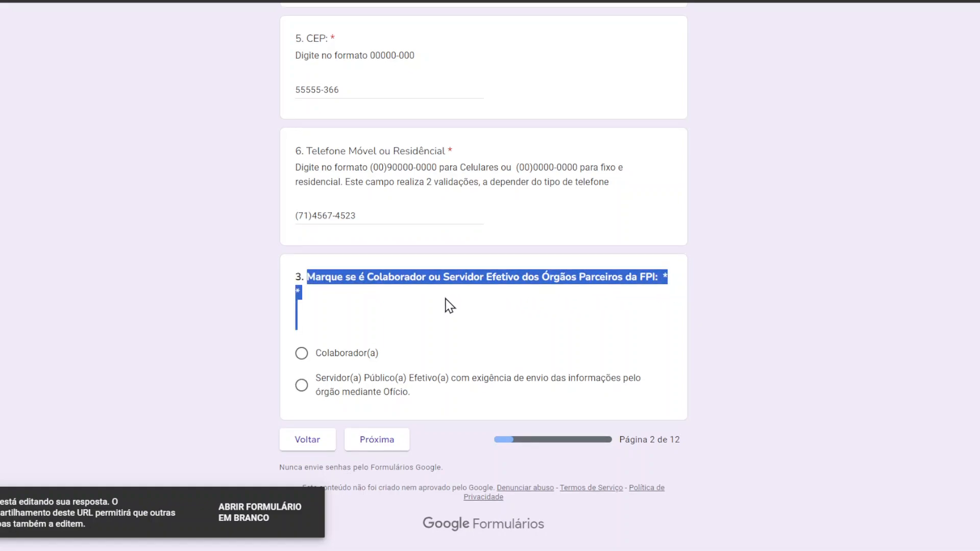
# Step: Try Colaborador(a) for question 3, go back, then pick Servidor(a) Público(a) Efetivo(a) and continue
pyautogui.click(301, 353)
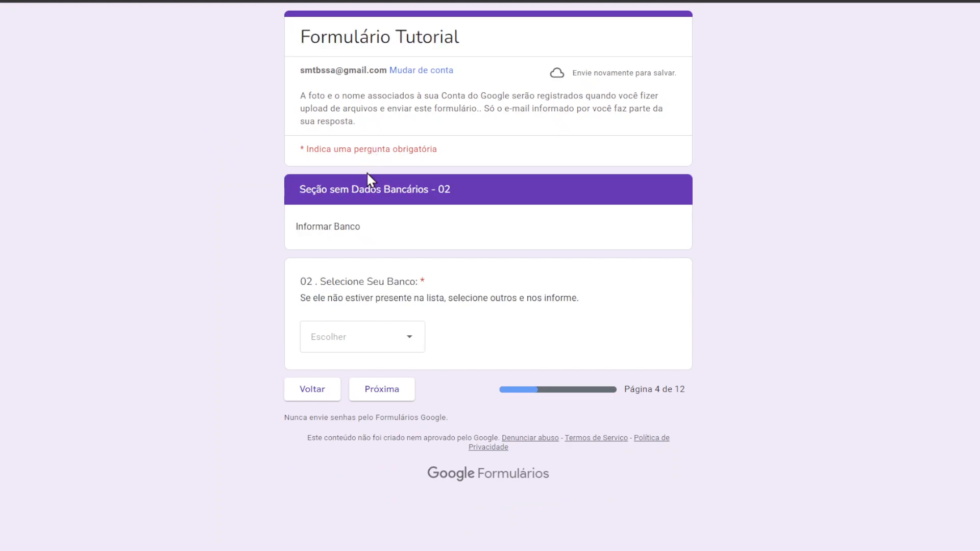
pyautogui.click(317, 398)
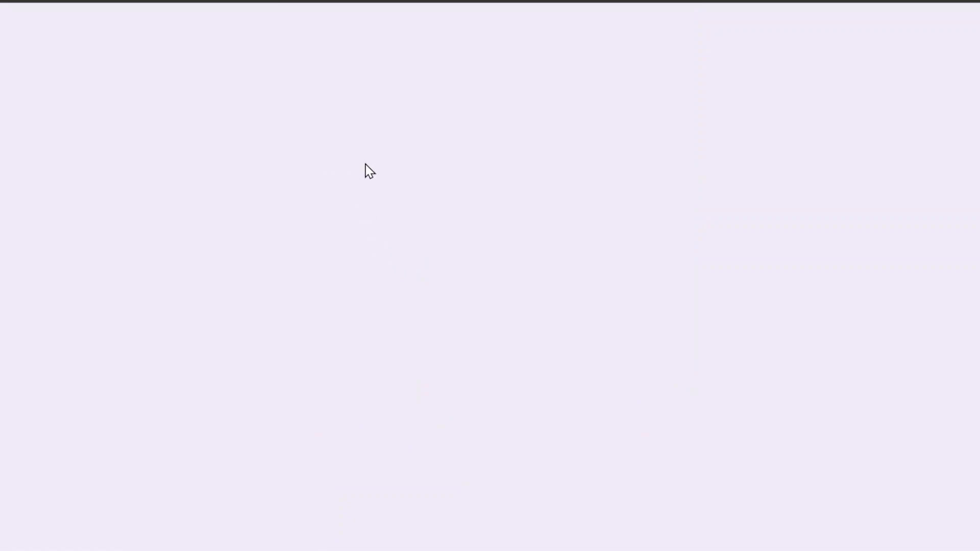
pyautogui.scroll(-12, 436, 189)
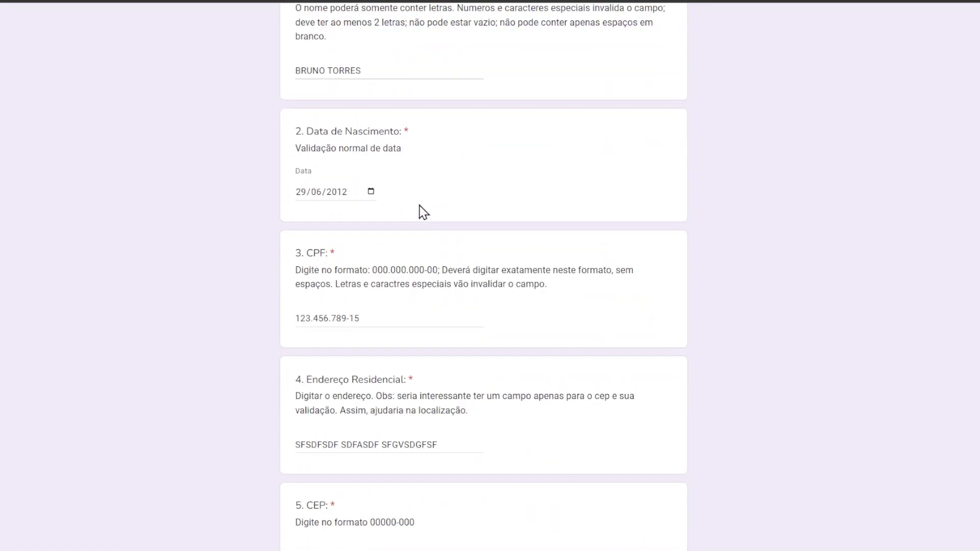
pyautogui.click(301, 386)
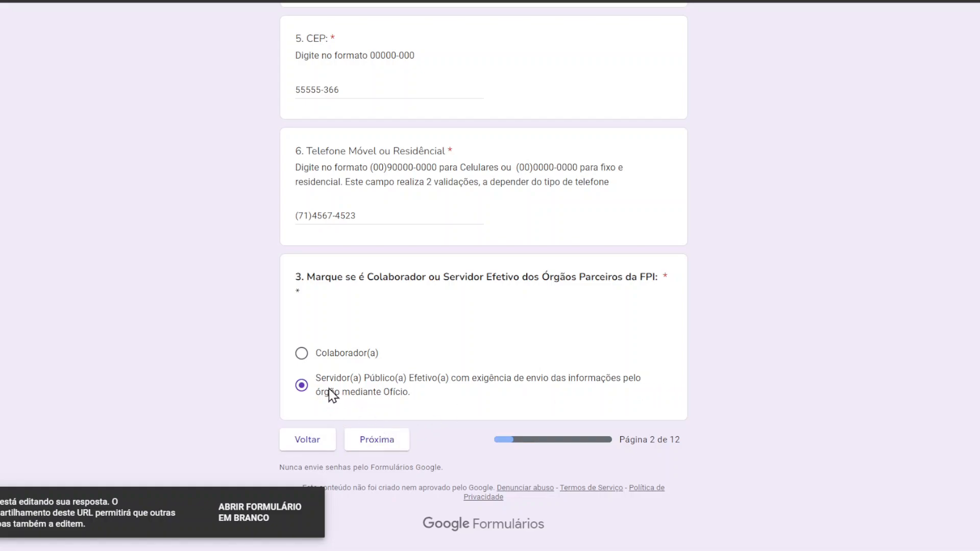
pyautogui.click(379, 440)
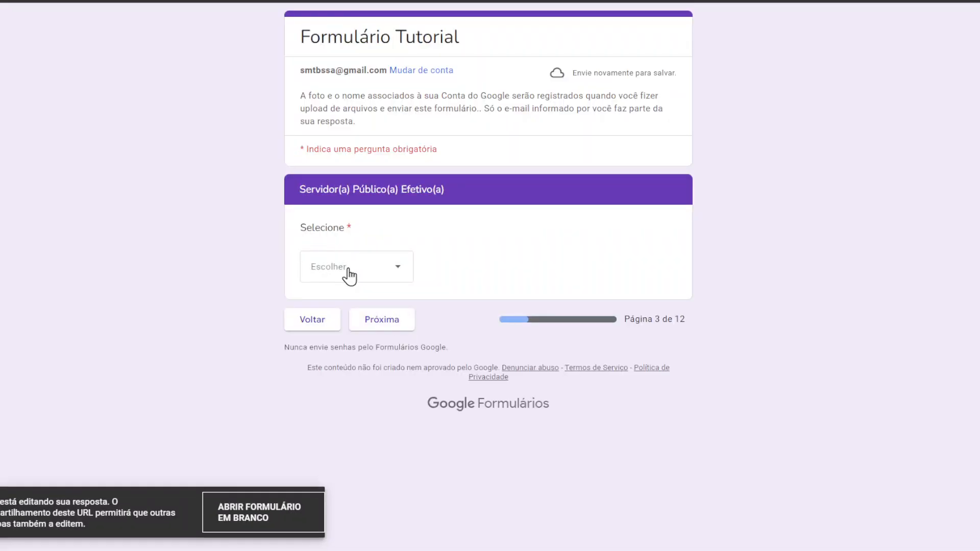
# Step: Choose Órgãos 02 and BRADESCO as the bank, then go forward and back to page 4
pyautogui.click(347, 275)
pyautogui.press('Return')
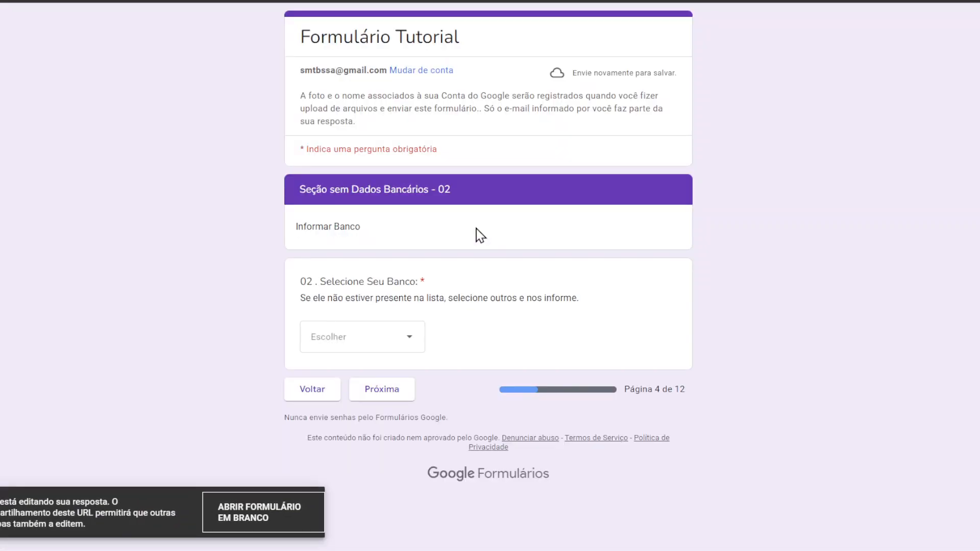
pyautogui.click(357, 335)
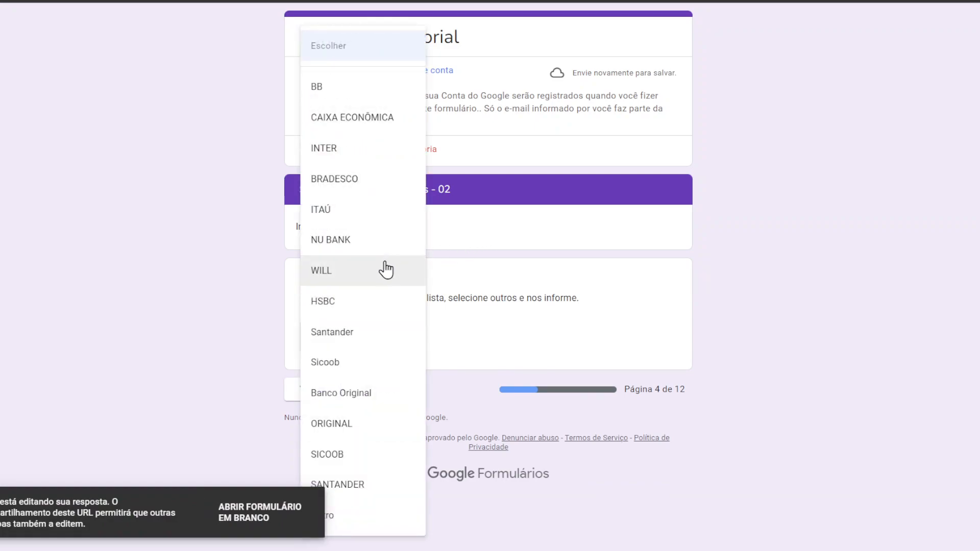
pyautogui.click(367, 180)
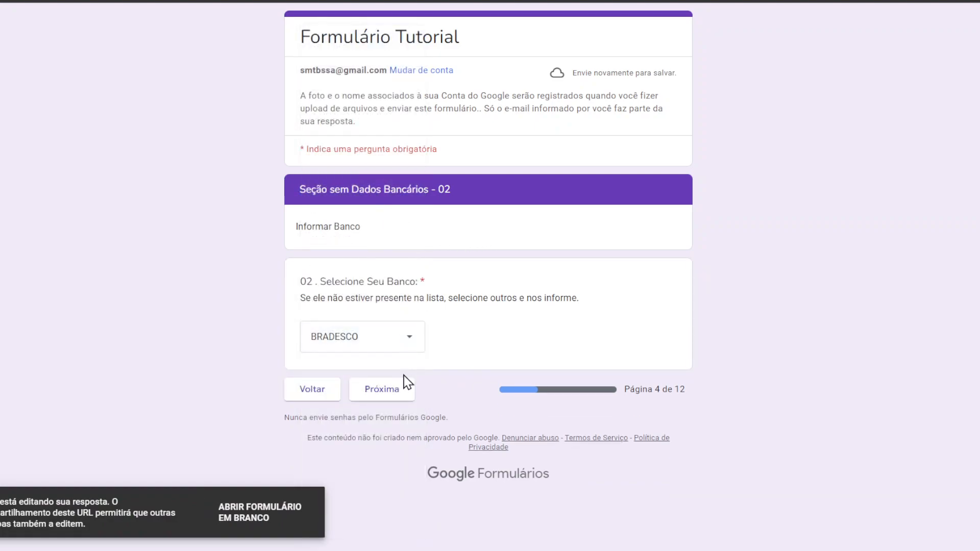
pyautogui.click(400, 391)
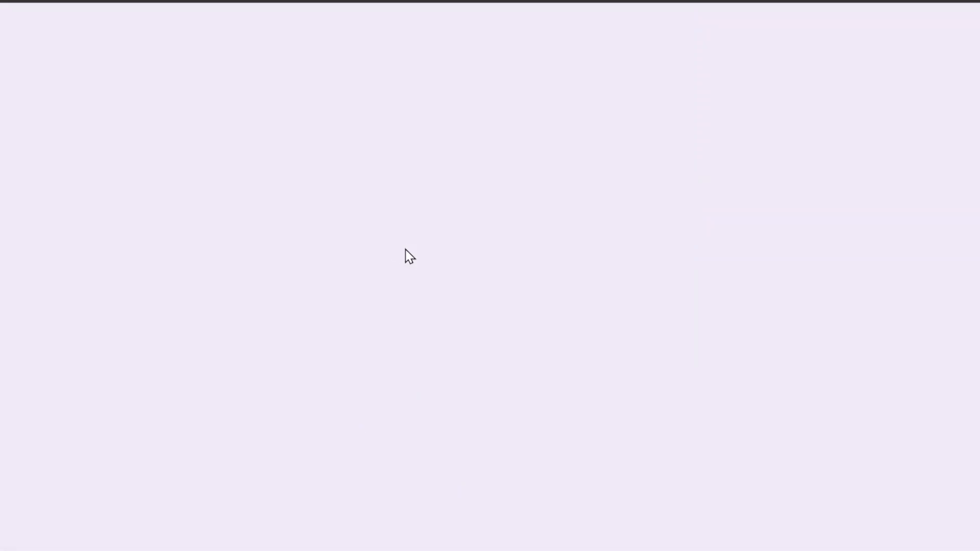
pyautogui.scroll(-3, 420, 243)
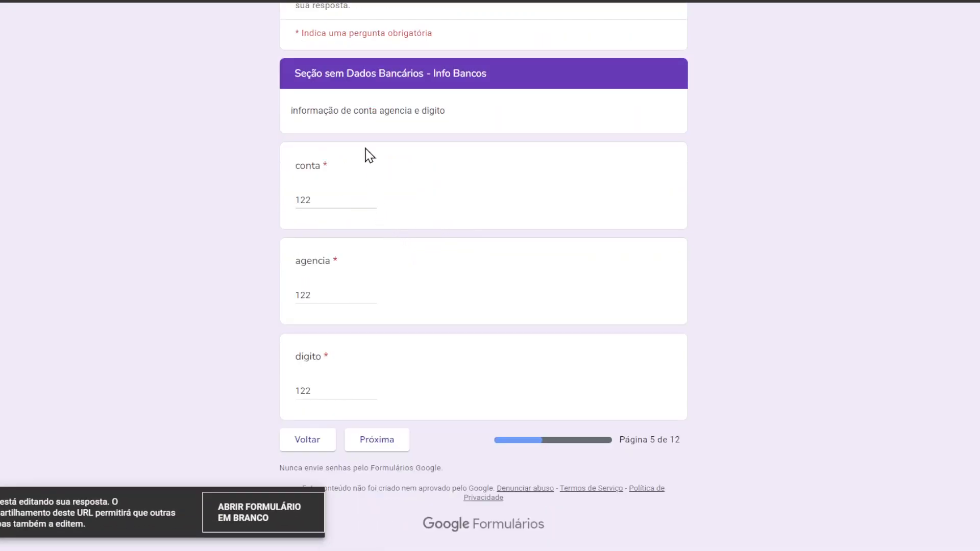
pyautogui.click(329, 438)
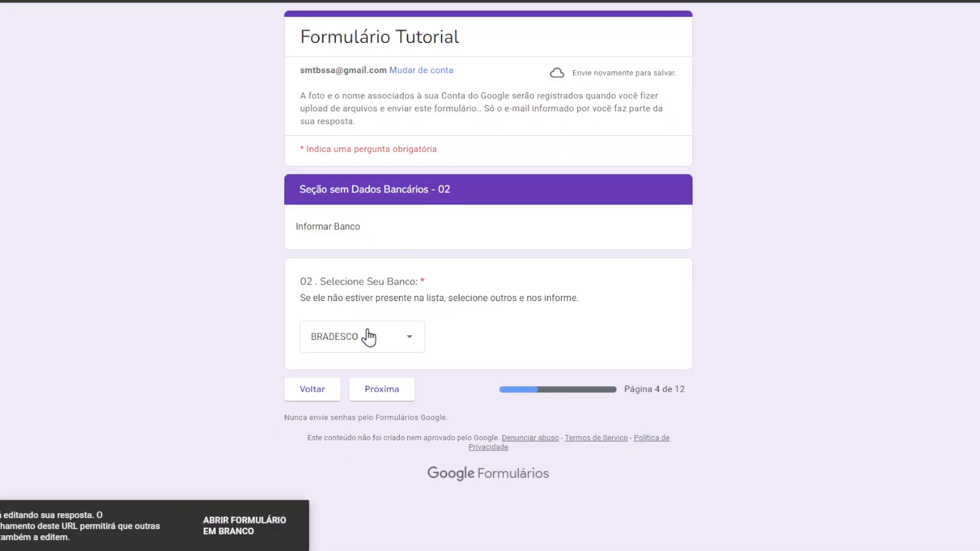
# Step: Change the bank to CAIXA ECONÔMICA and enter 222 as the operacao
pyautogui.click(370, 336)
pyautogui.click(358, 122)
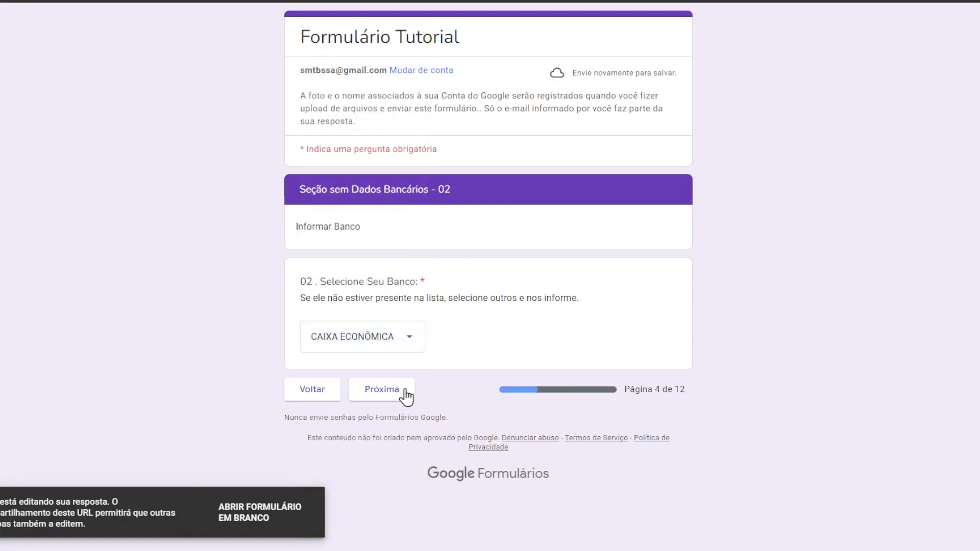
pyautogui.click(396, 381)
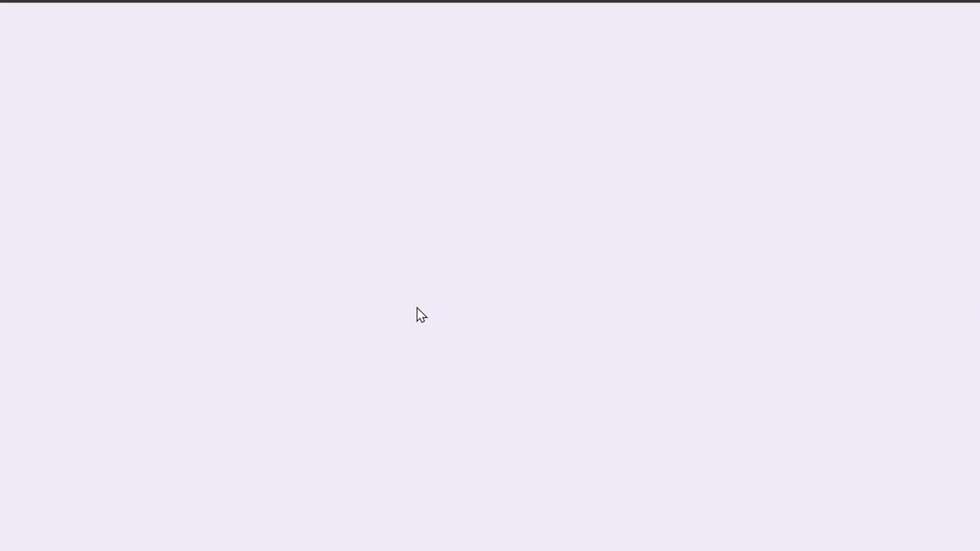
pyautogui.click(372, 317)
pyautogui.write('222')
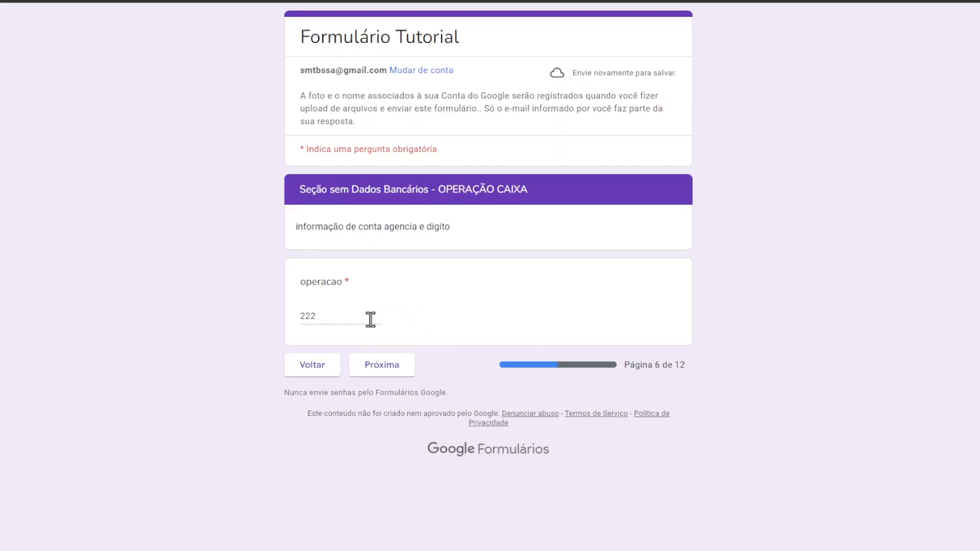
# Step: Advance to the card photo page and add a file for Foto frente do cartão
pyautogui.click(381, 370)
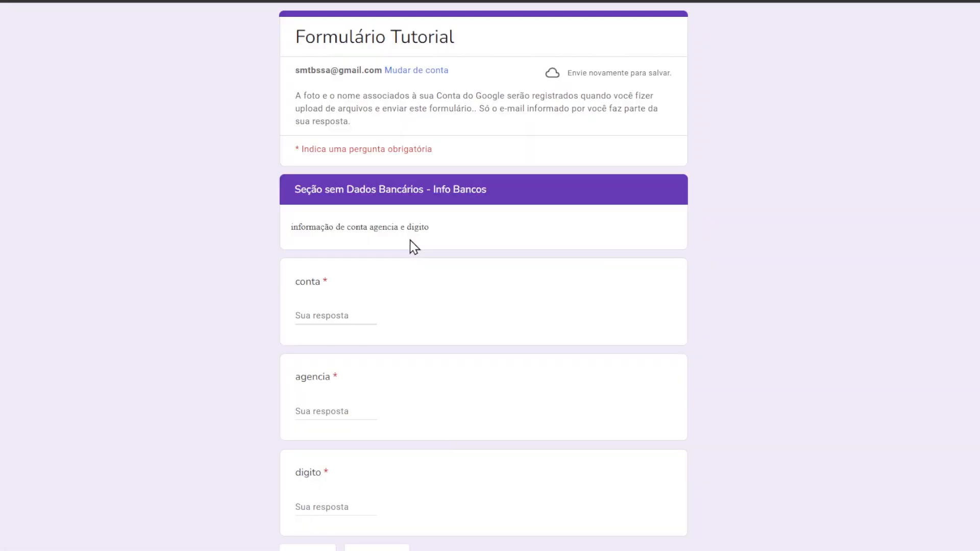
pyautogui.scroll(-2, 411, 245)
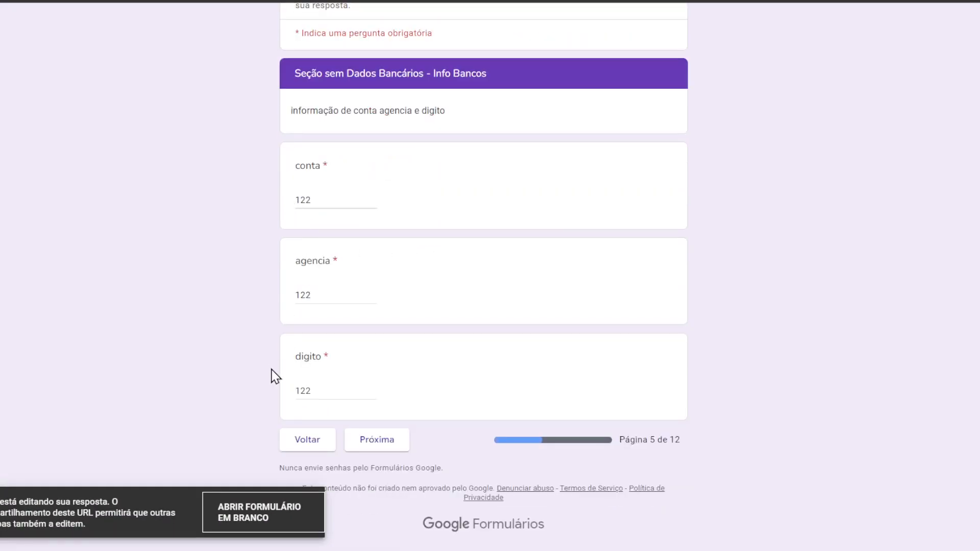
pyautogui.click(395, 441)
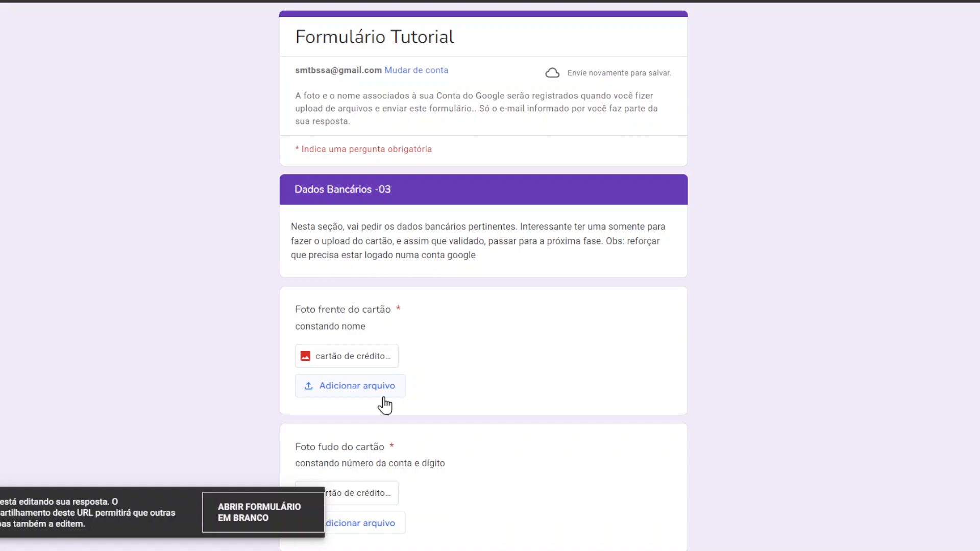
pyautogui.scroll(-3, 447, 344)
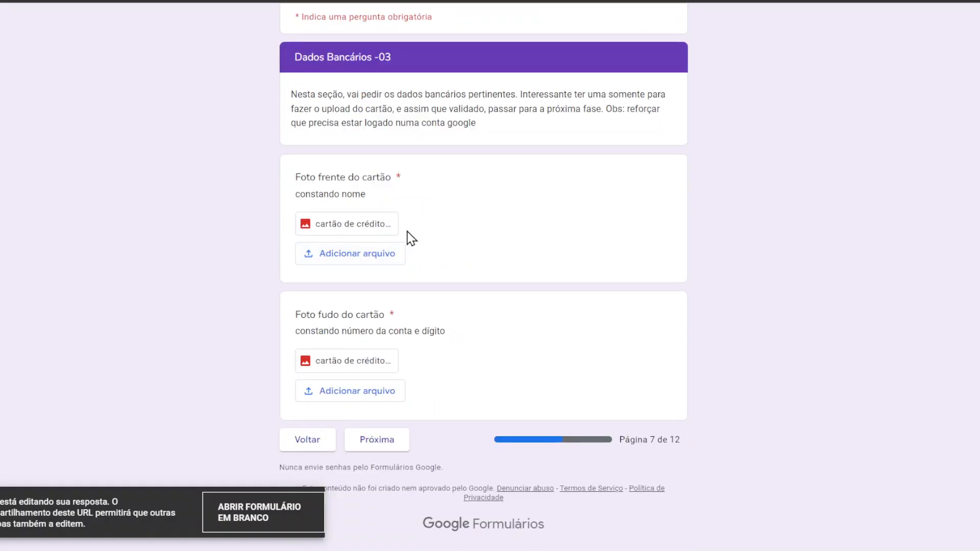
pyautogui.click(365, 263)
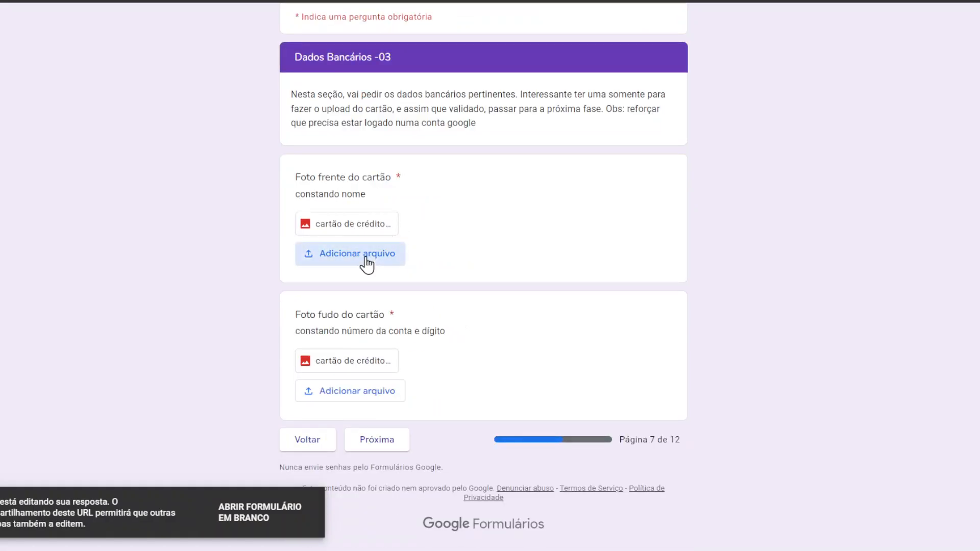
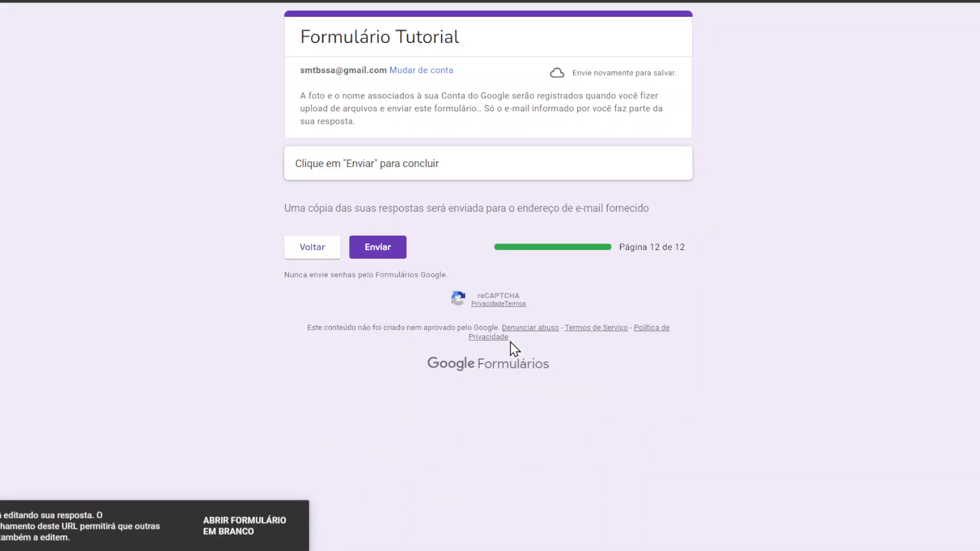
# Step: Return from the final page to the TRANSPORTE question, currently answered 'aerea'
pyautogui.click(312, 255)
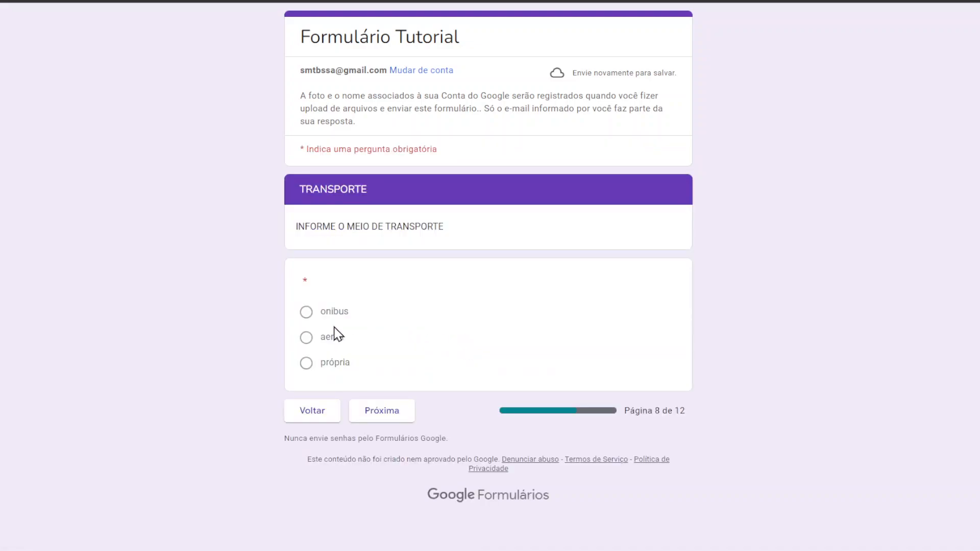
# Step: Change the transport answer from aerea to onibus, then choose 'onibus ida e volta' on the following page
pyautogui.click(306, 314)
pyautogui.click(405, 416)
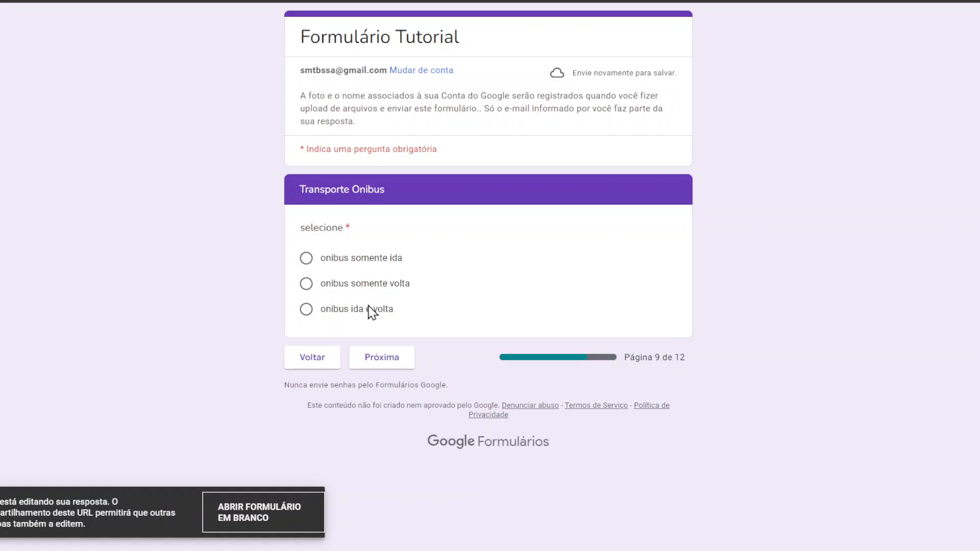
pyautogui.click(308, 263)
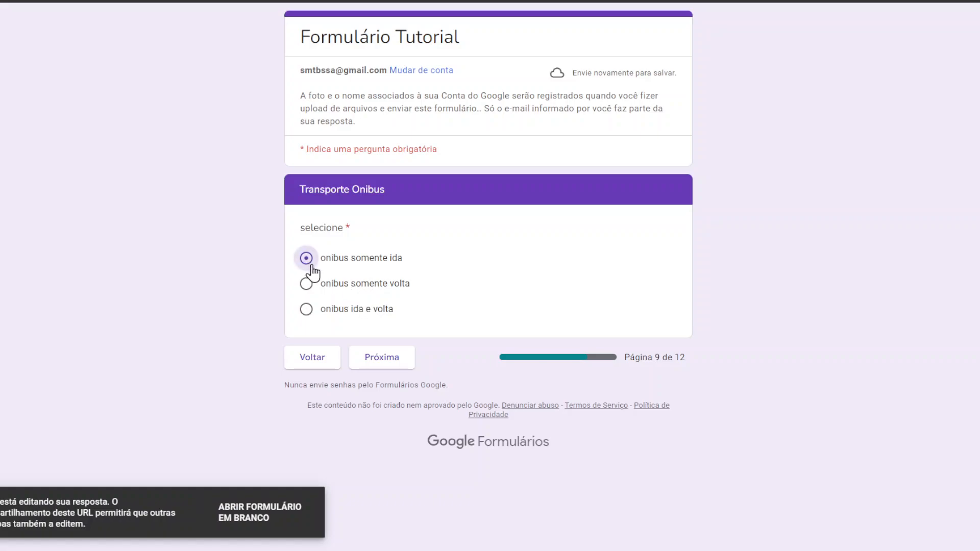
pyautogui.click(379, 357)
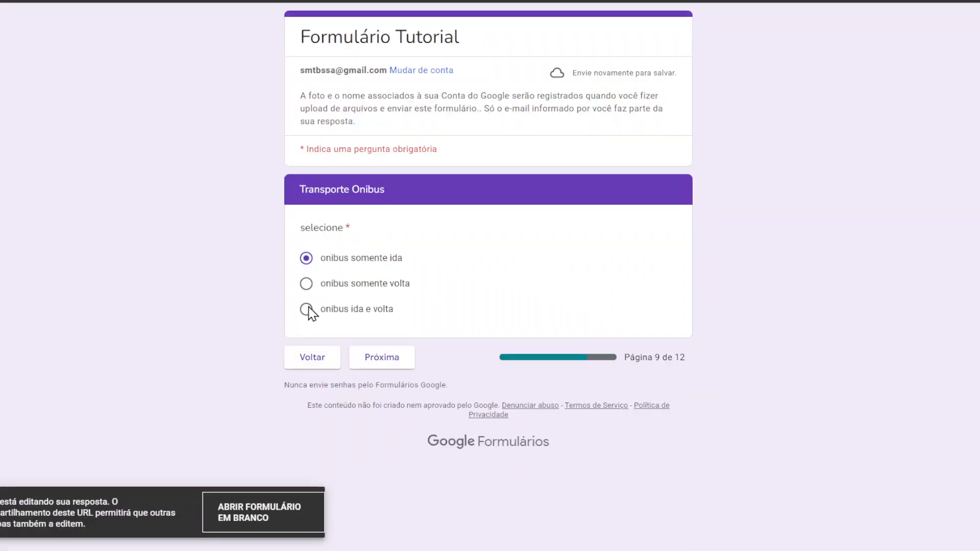
pyautogui.click(321, 314)
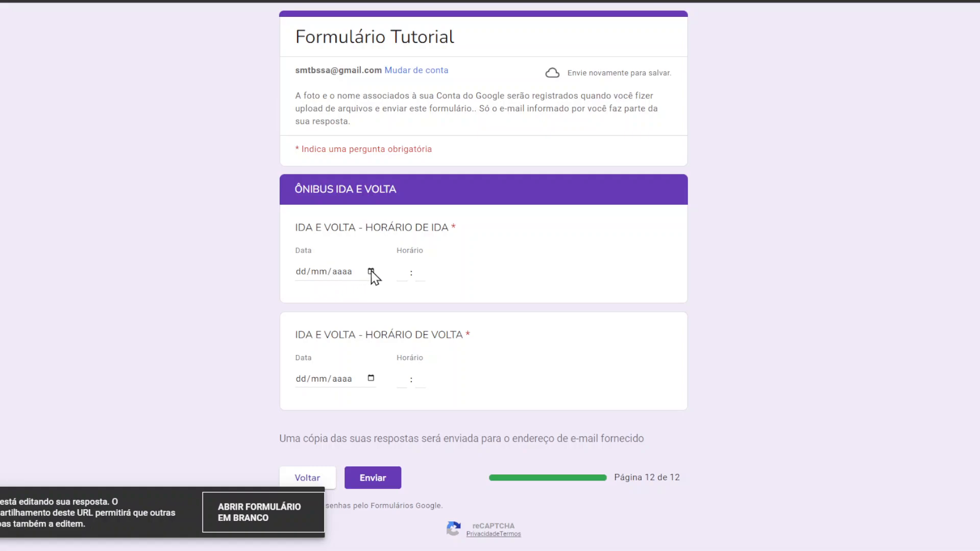
# Step: Set the departure date to 21/02/2024 and departure time to 12:00
pyautogui.click(374, 270)
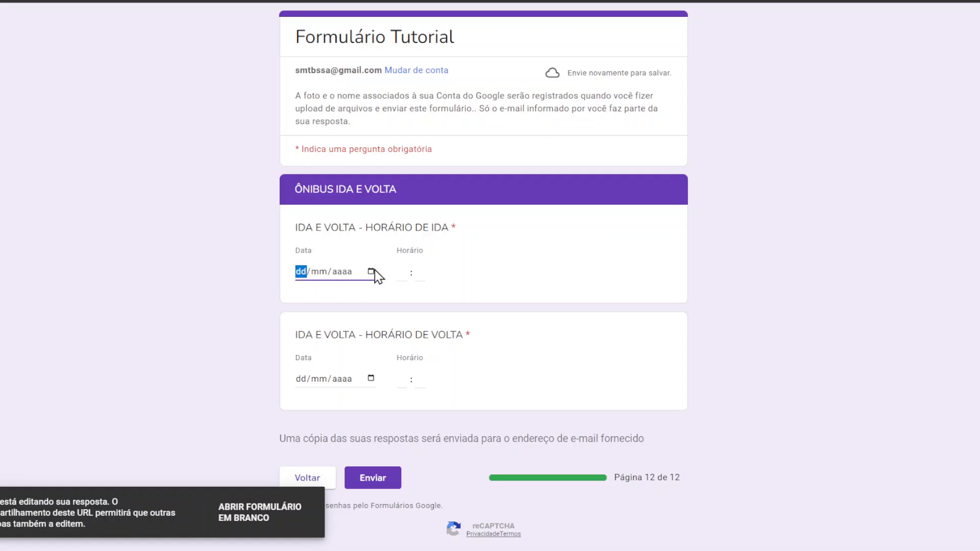
pyautogui.click(374, 392)
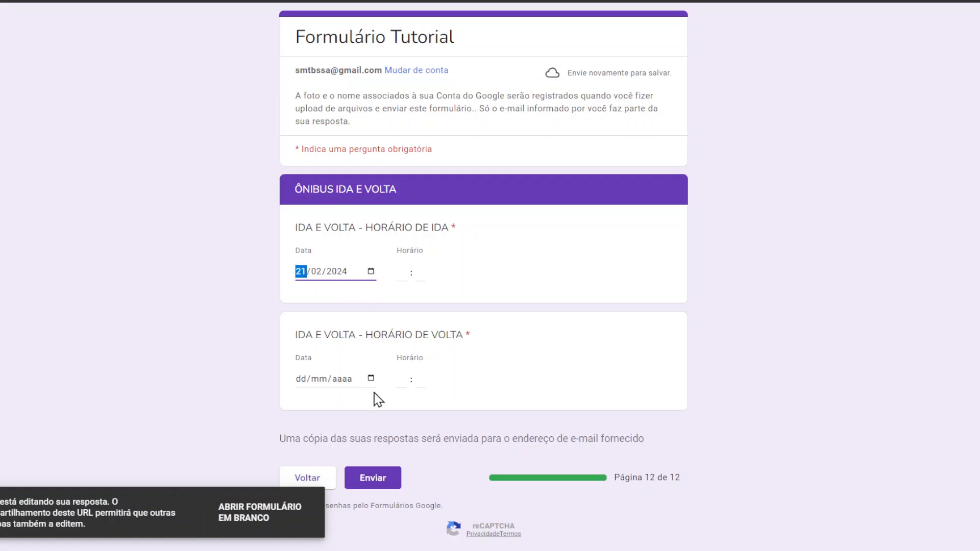
pyautogui.click(408, 276)
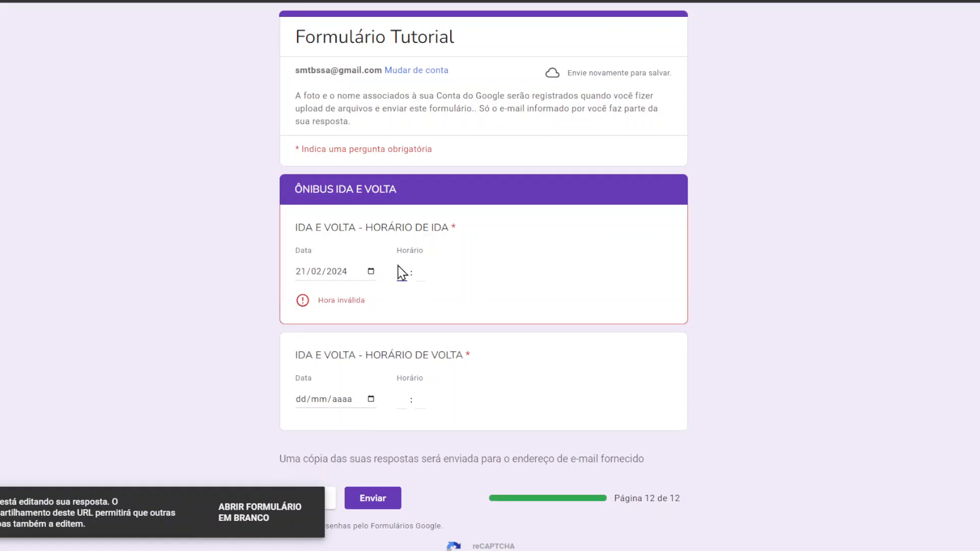
pyautogui.write('12 : 00')
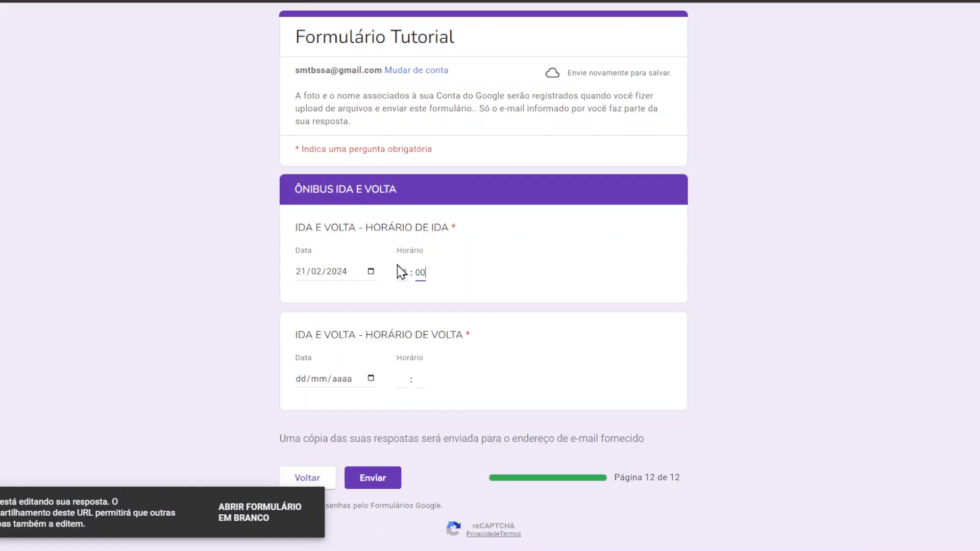
# Step: Enter the return date 01/03/2024 at 12:00 and submit the edited response
pyautogui.click(308, 379)
pyautogui.write('01/03/2024')
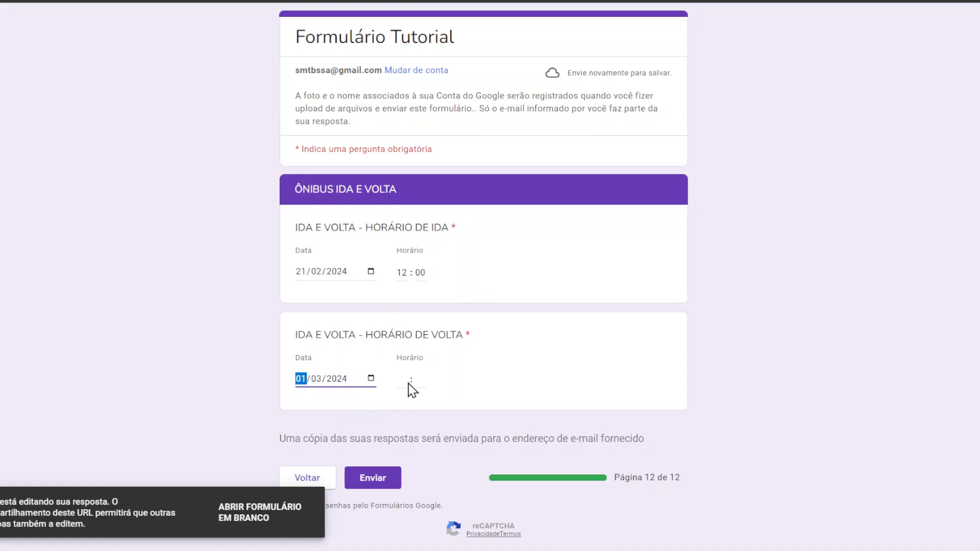
pyautogui.click(408, 382)
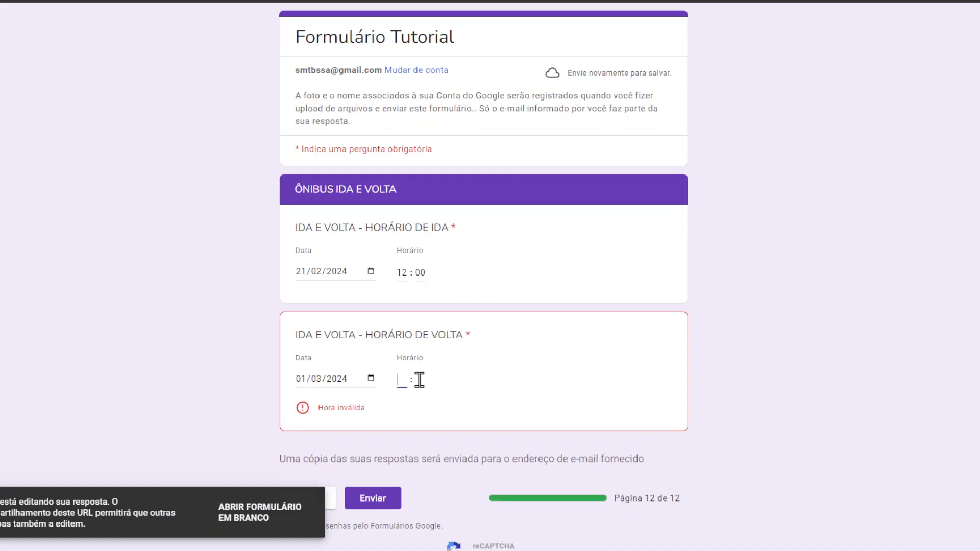
pyautogui.write('12 :')
pyautogui.click(420, 380)
pyautogui.write('00')
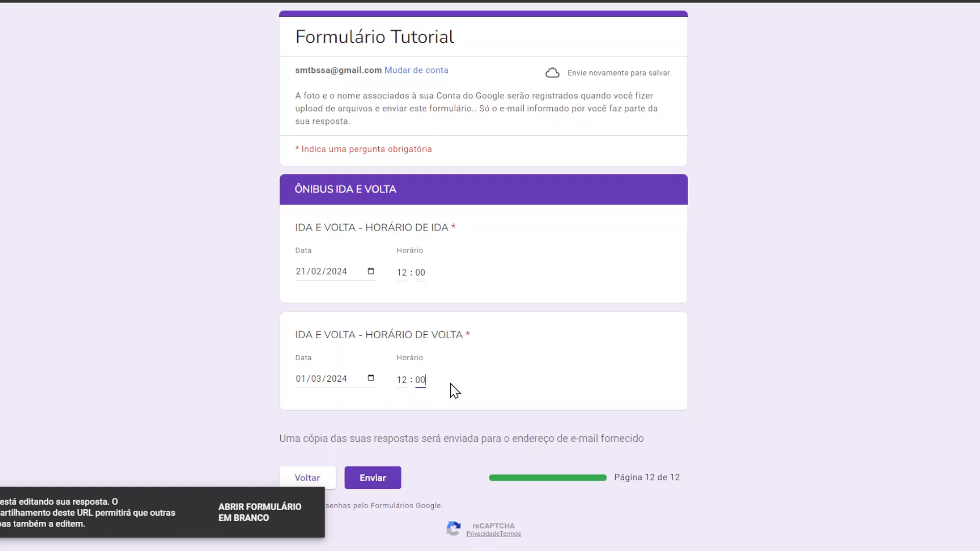
pyautogui.scroll(-2, 450, 390)
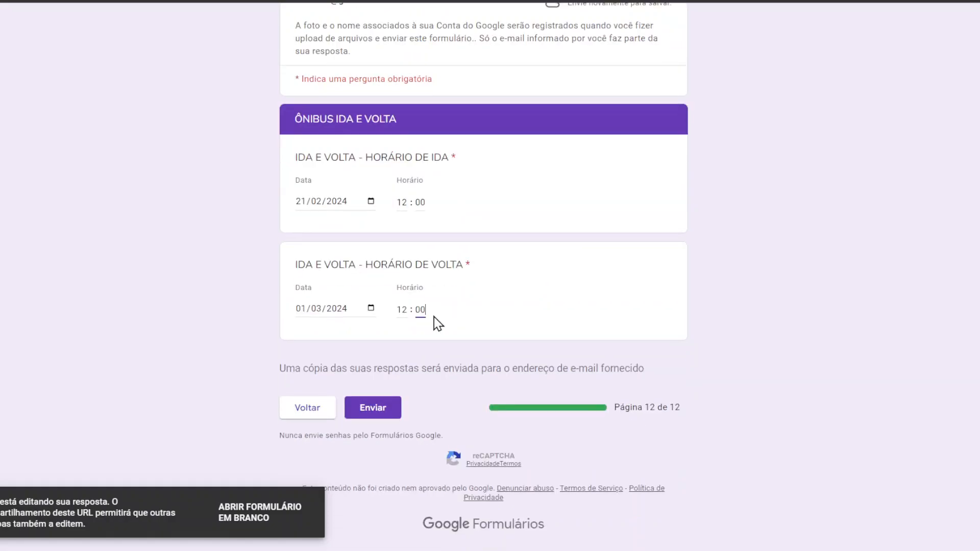
pyautogui.click(384, 406)
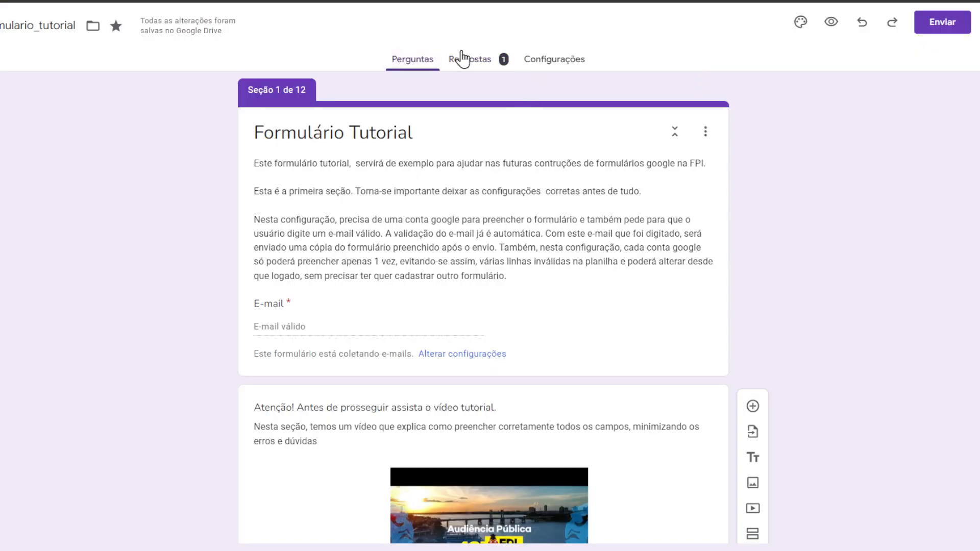
# Step: Open the Respostas summary and view it in the linked 'formulario_tutorial XX(respostas)' spreadsheet
pyautogui.click(487, 60)
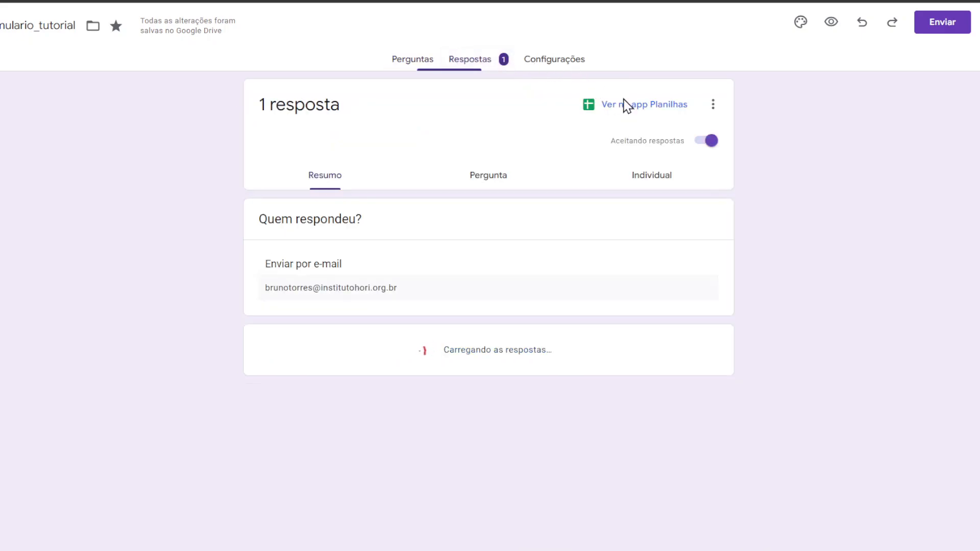
pyautogui.click(628, 103)
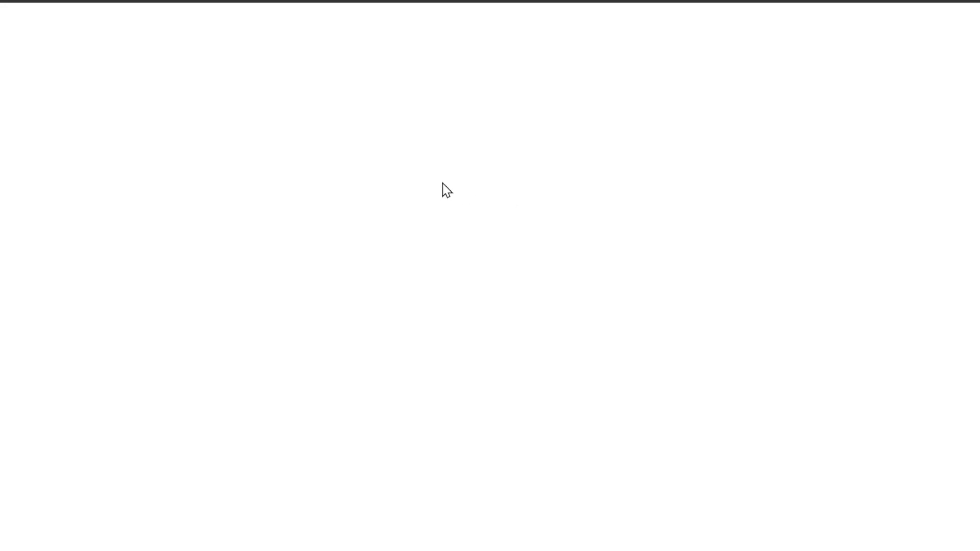
# Step: Inspect the response row's card photo links and the full question 3 header
pyautogui.moveTo(286, 522)
pyautogui.mouseDown()
pyautogui.moveTo(321, 527)
pyautogui.moveTo(305, 523)
pyautogui.mouseUp()
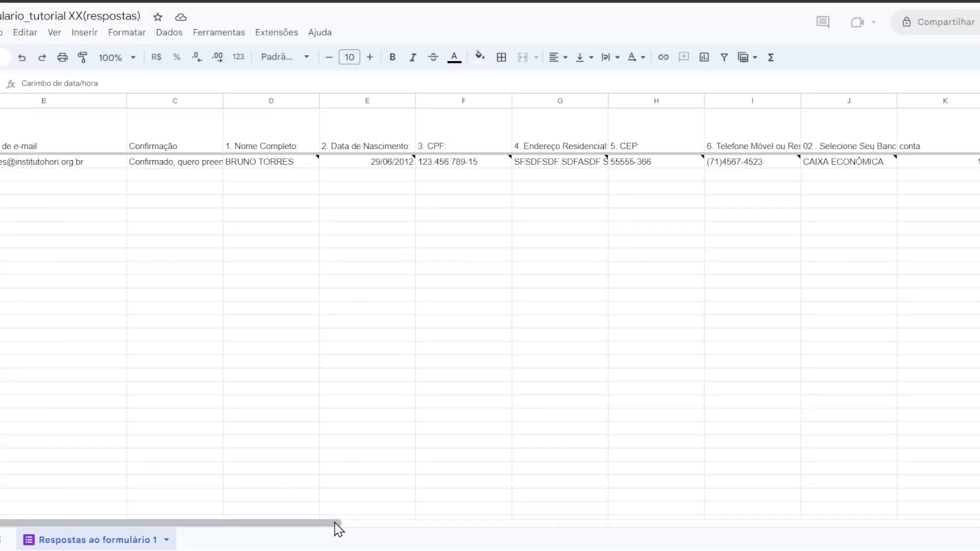
pyautogui.moveTo(375, 524); pyautogui.dragTo(728, 536)
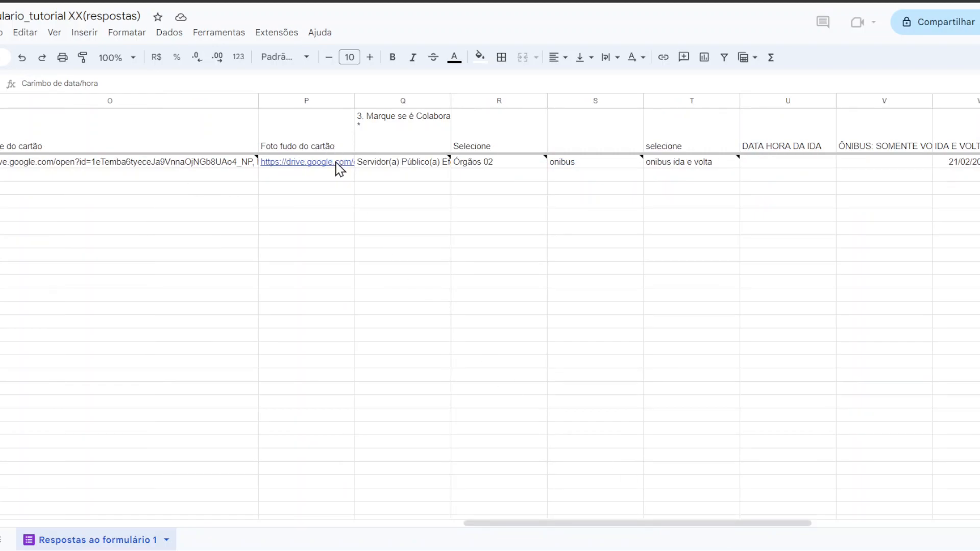
pyautogui.moveTo(339, 169)
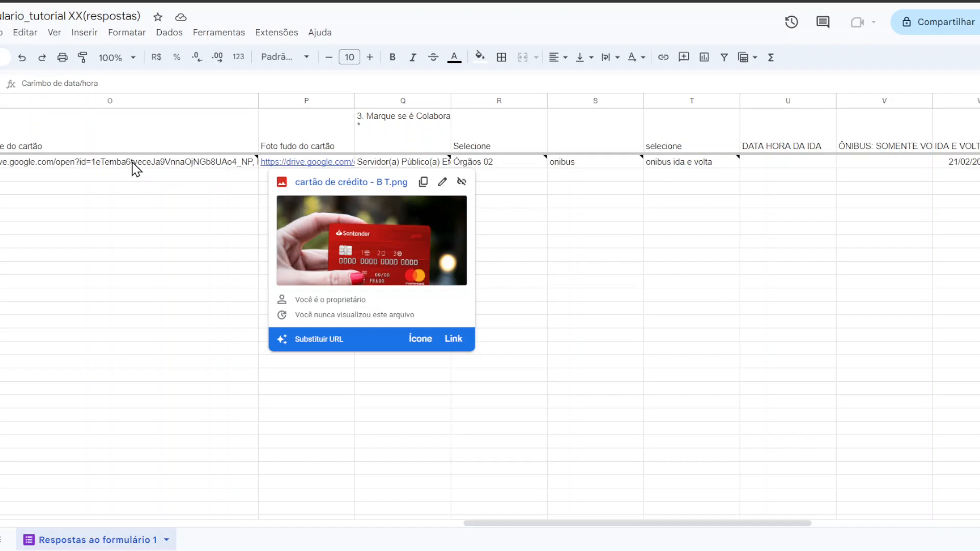
pyautogui.click(153, 167)
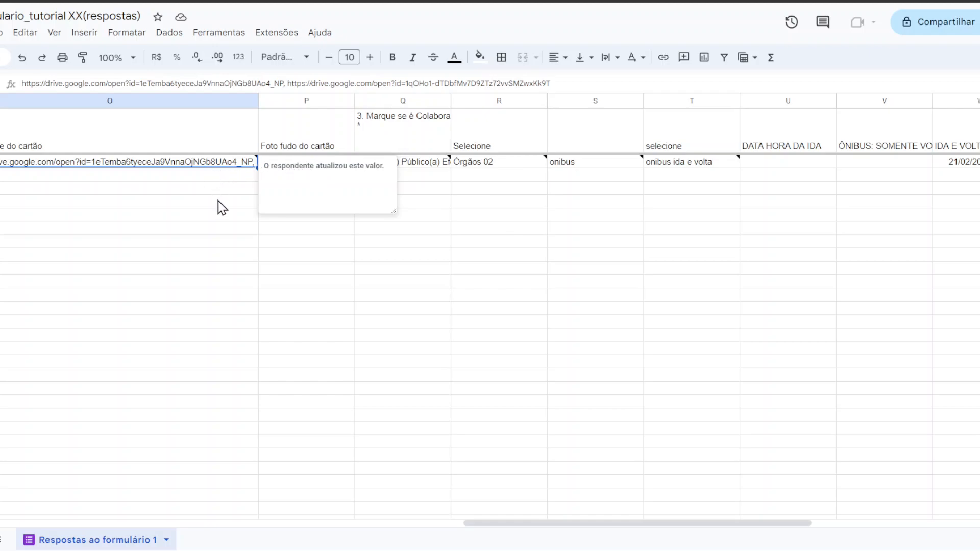
pyautogui.click(396, 134)
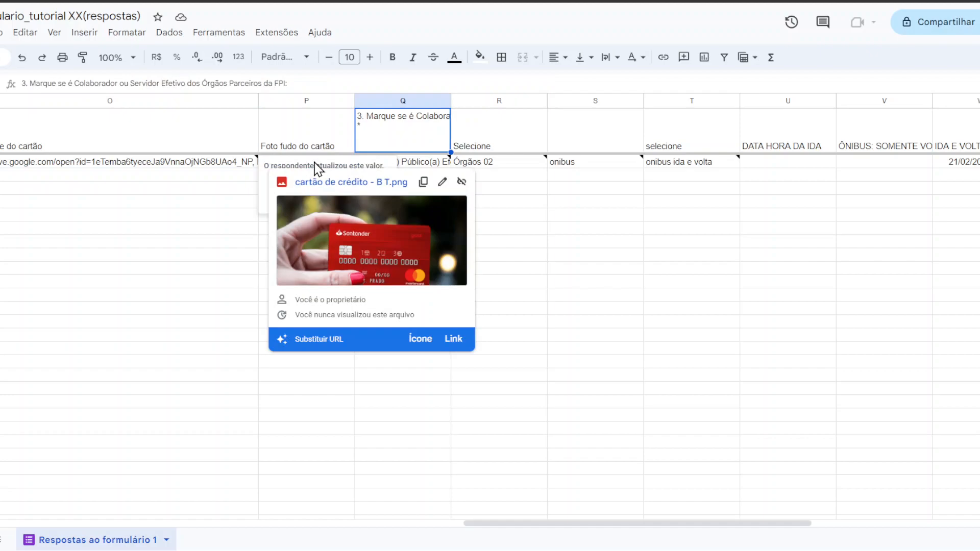
pyautogui.click(600, 268)
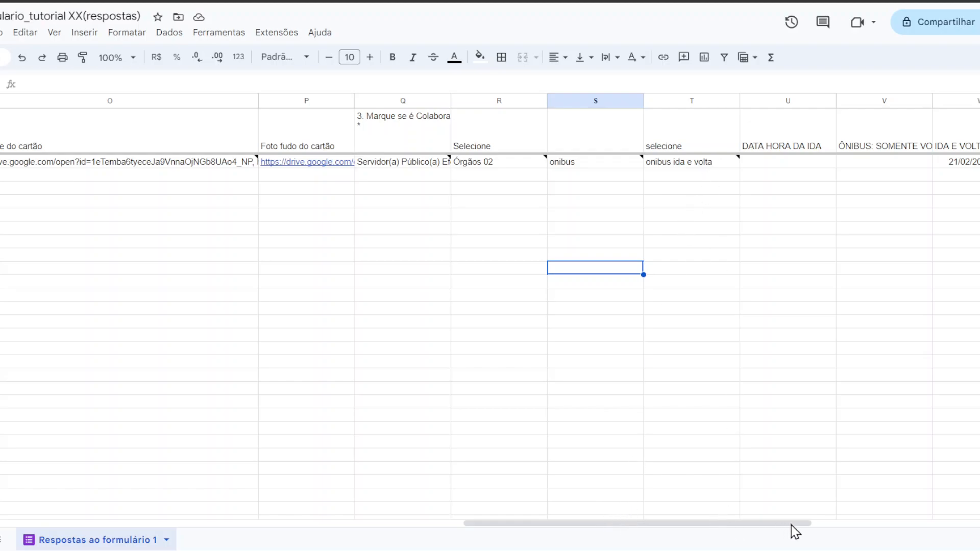
# Step: Confirm departure 21/02/2024 and return 01/03/2024 12:00:00 with empty one-way fields, then return to Forms
pyautogui.moveTo(790, 525); pyautogui.dragTo(932, 533)
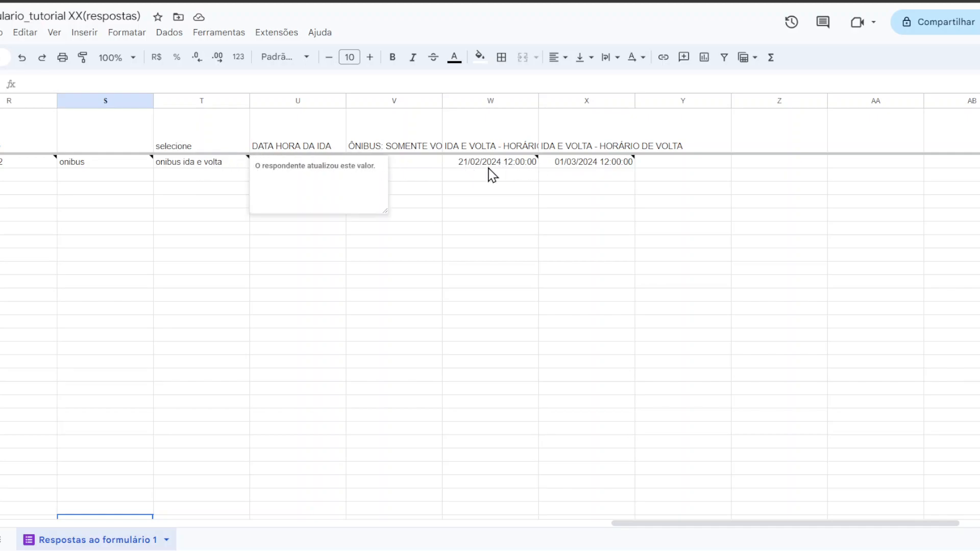
pyautogui.moveTo(492, 175)
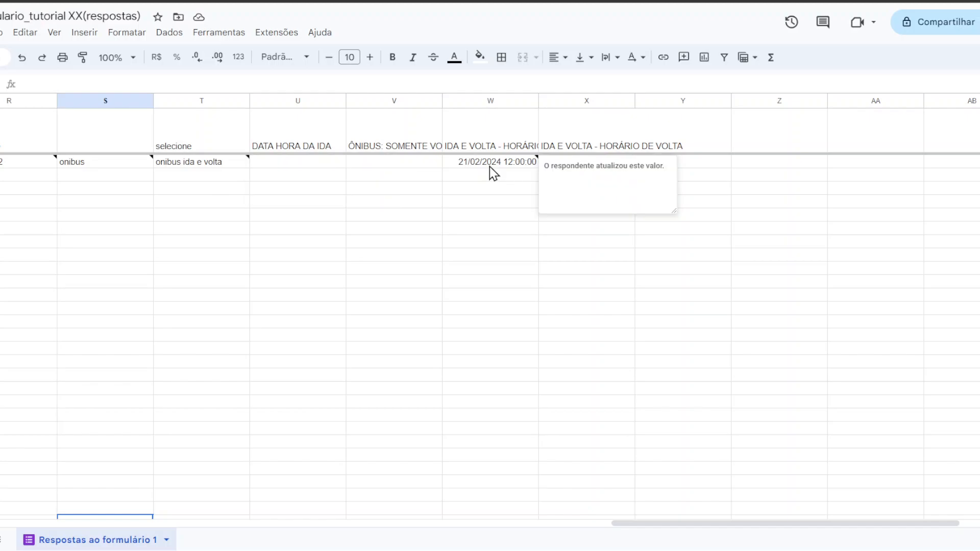
pyautogui.click(491, 168)
pyautogui.click(736, 161)
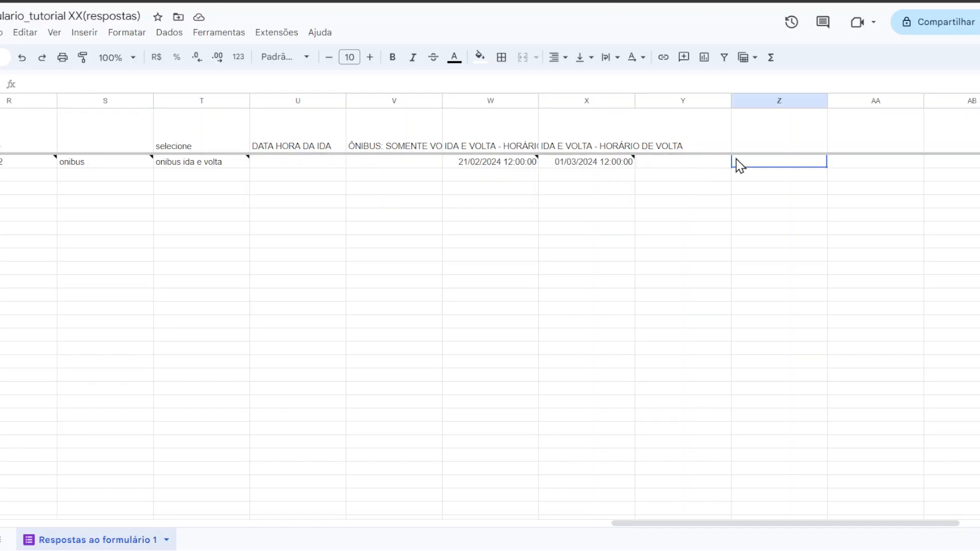
pyautogui.click(587, 163)
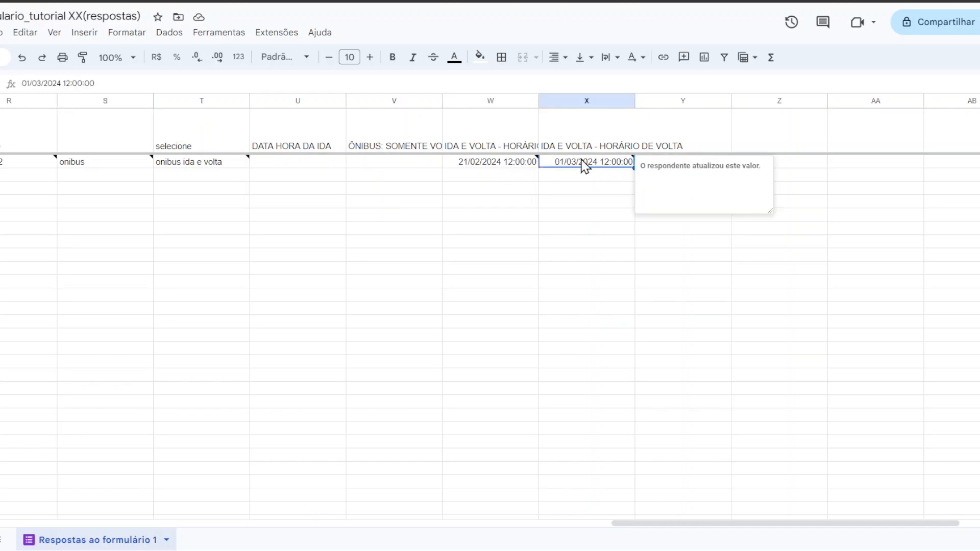
pyautogui.click(287, 163)
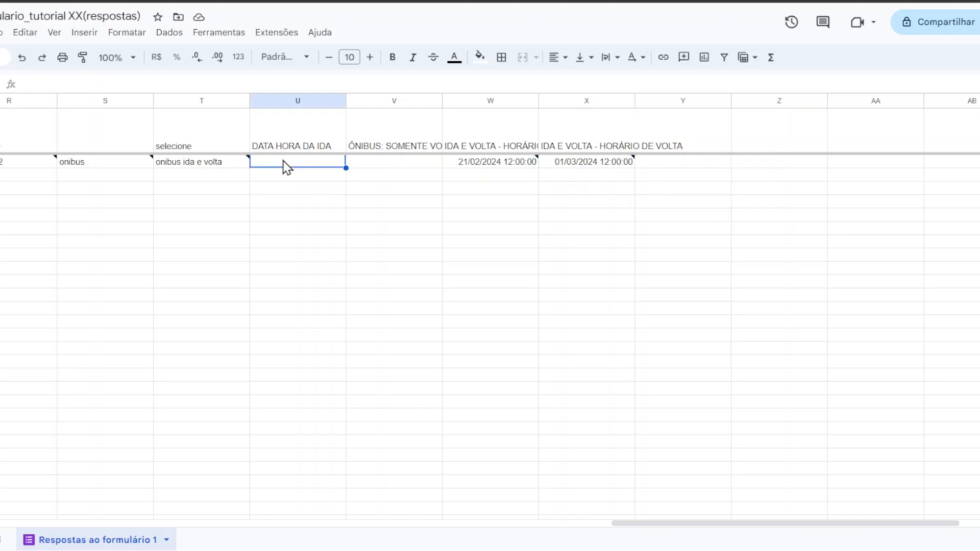
pyautogui.click(402, 166)
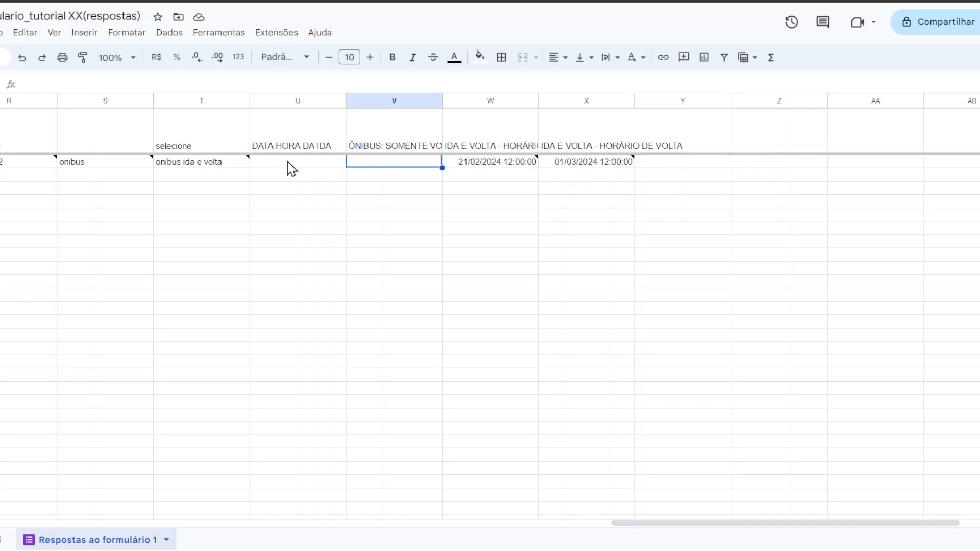
pyautogui.moveTo(289, 174); pyautogui.dragTo(384, 333)
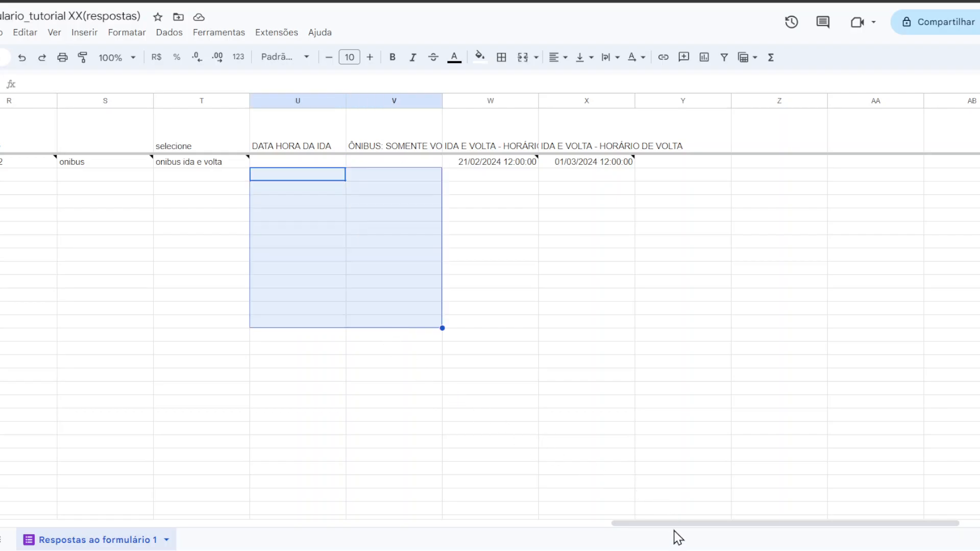
pyautogui.hotkey('ctrl', 'shift', 'Tab')
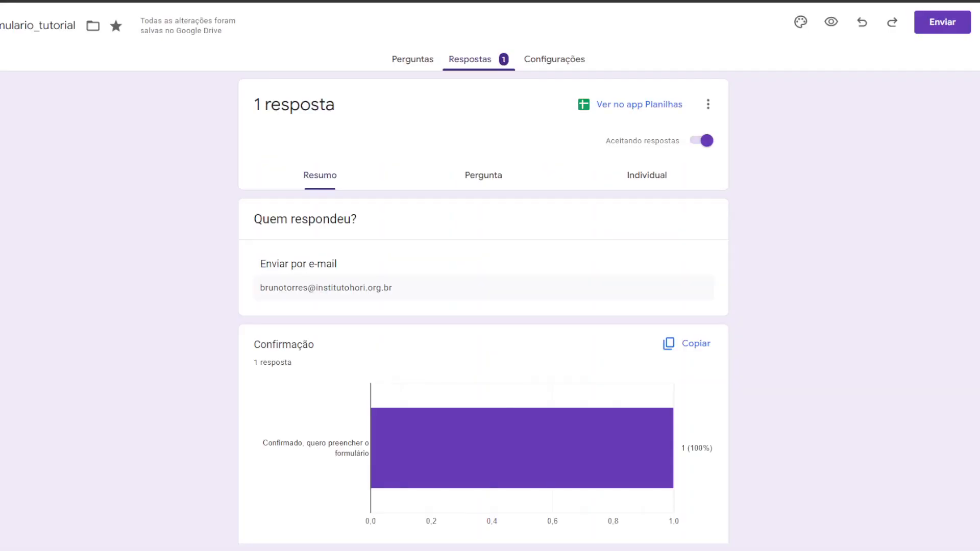
pyautogui.click(423, 64)
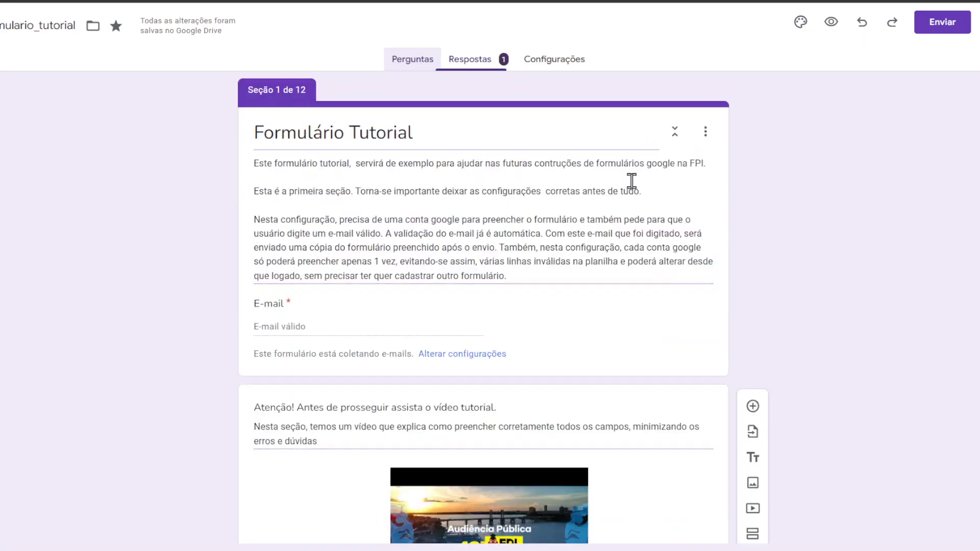
pyautogui.scroll(-12, 757, 195)
pyautogui.scroll(5, 779, 204)
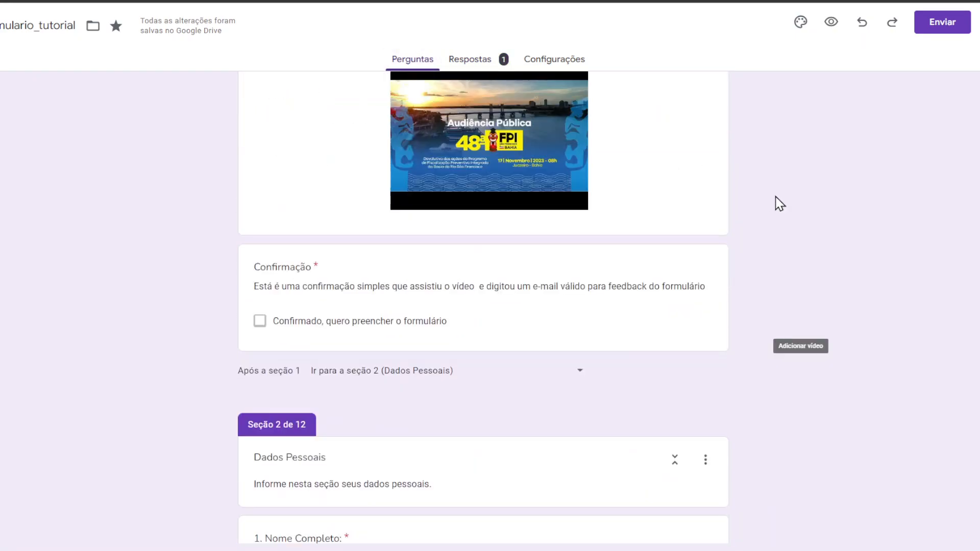
pyautogui.scroll(7, 776, 202)
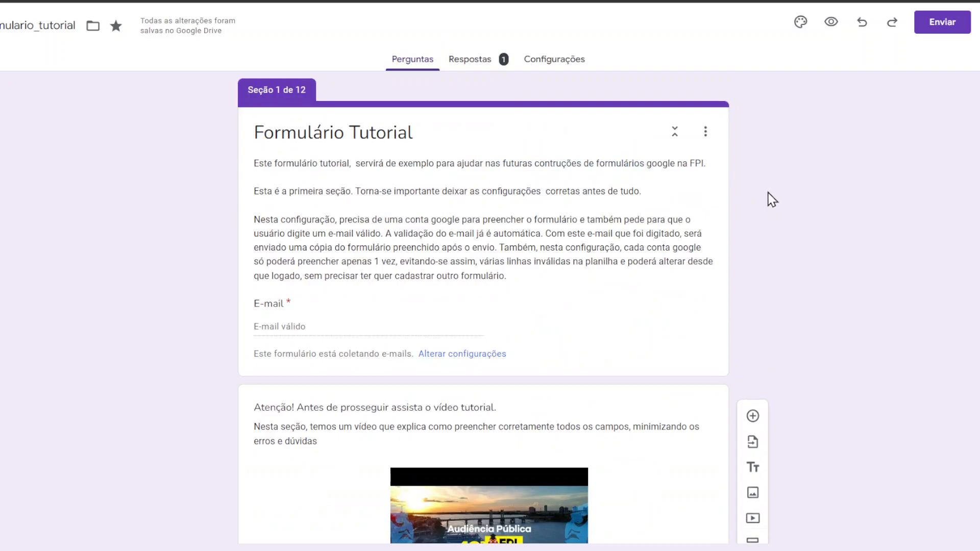
pyautogui.click(479, 64)
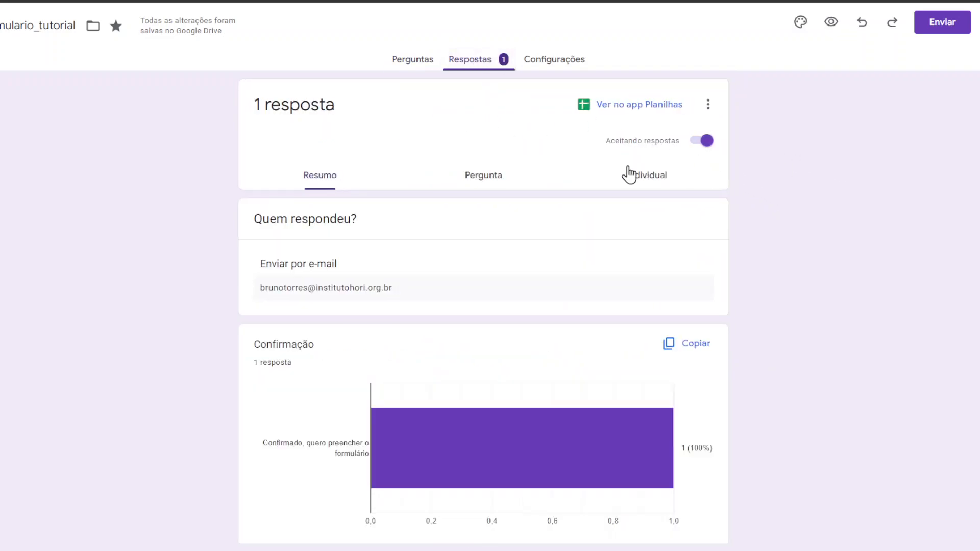
pyautogui.scroll(-20, 802, 210)
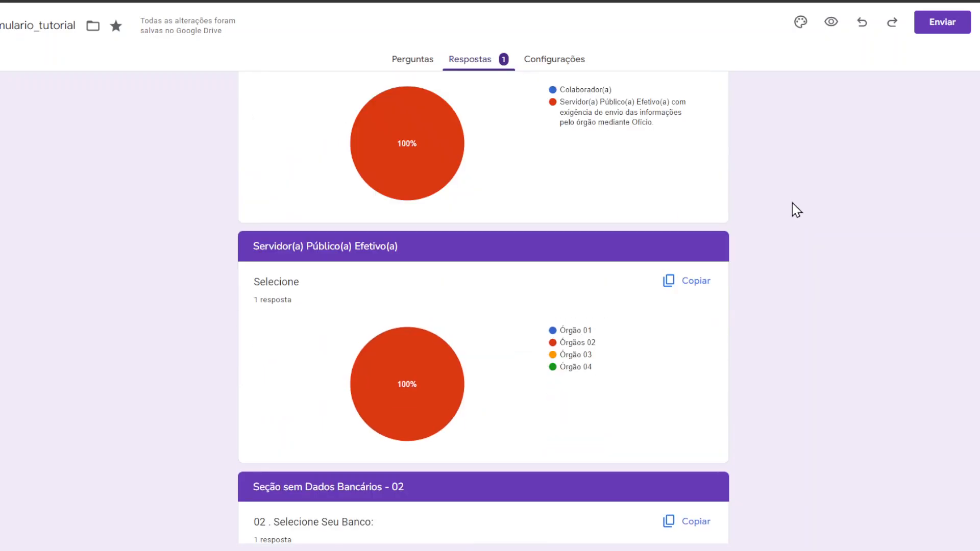
pyautogui.scroll(-5, 794, 208)
pyautogui.scroll(20, 792, 208)
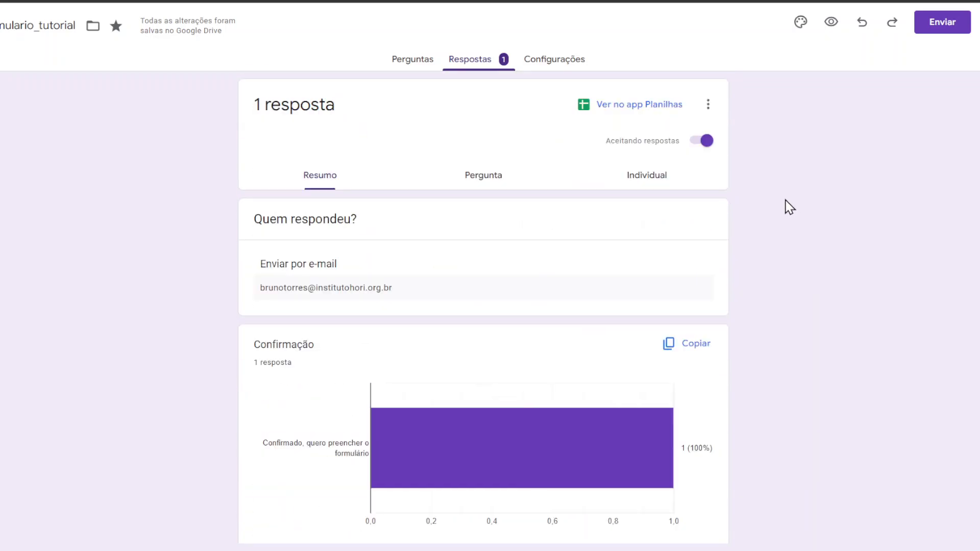